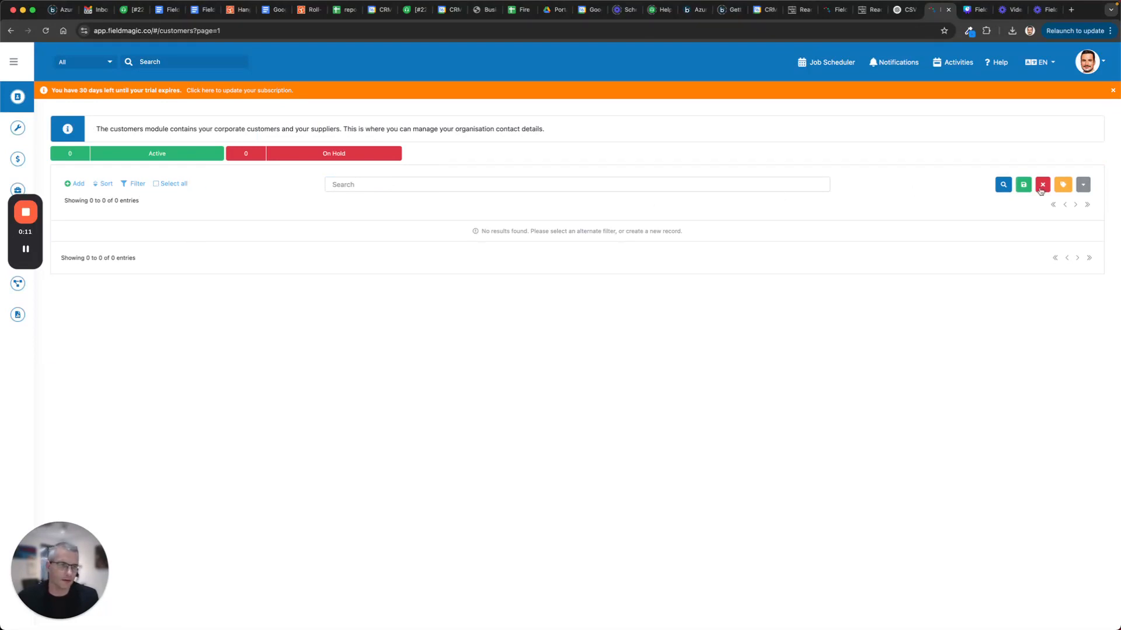
pyautogui.click(1083, 186)
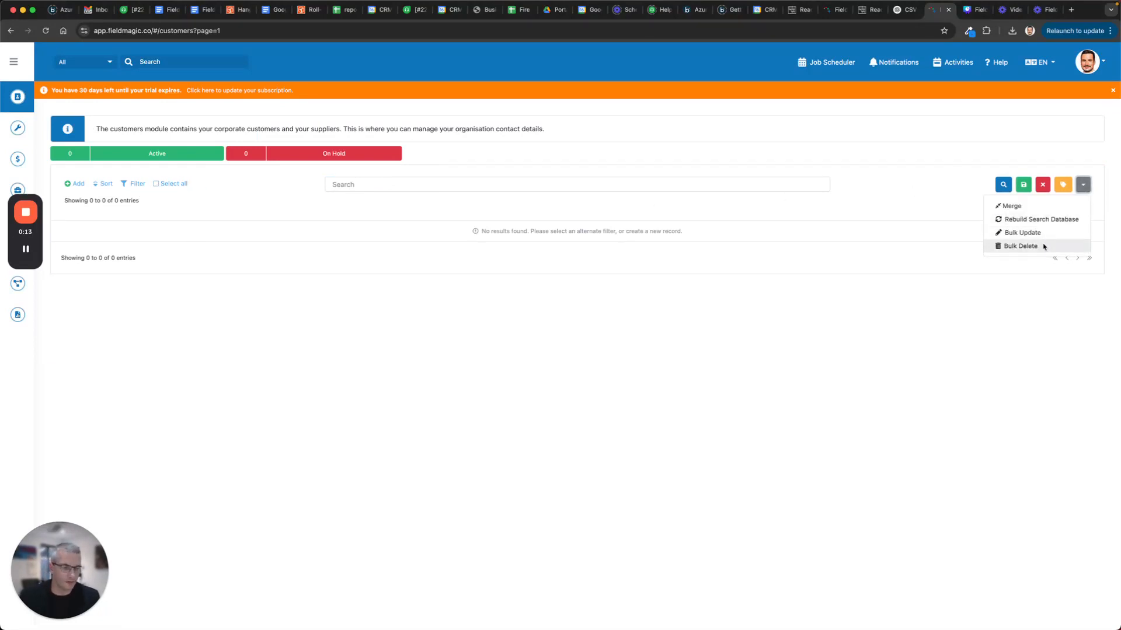
pyautogui.click(531, 346)
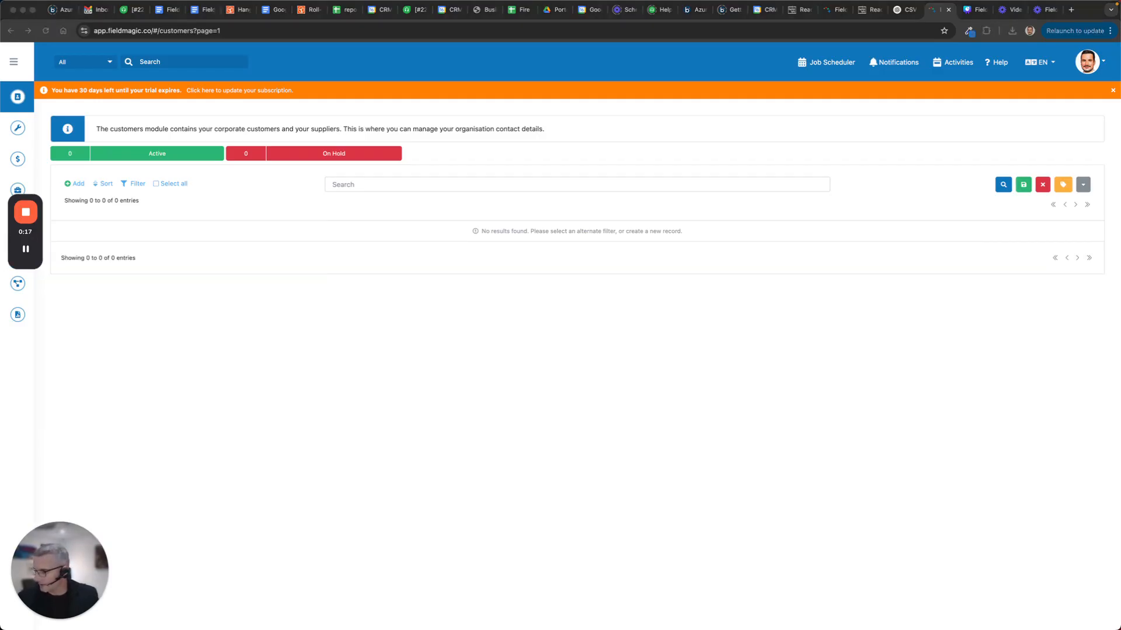
# Step: Switch to Finder, close the Downloads window and move the Data Import folder window to a clear area
pyautogui.press('super+Tab')
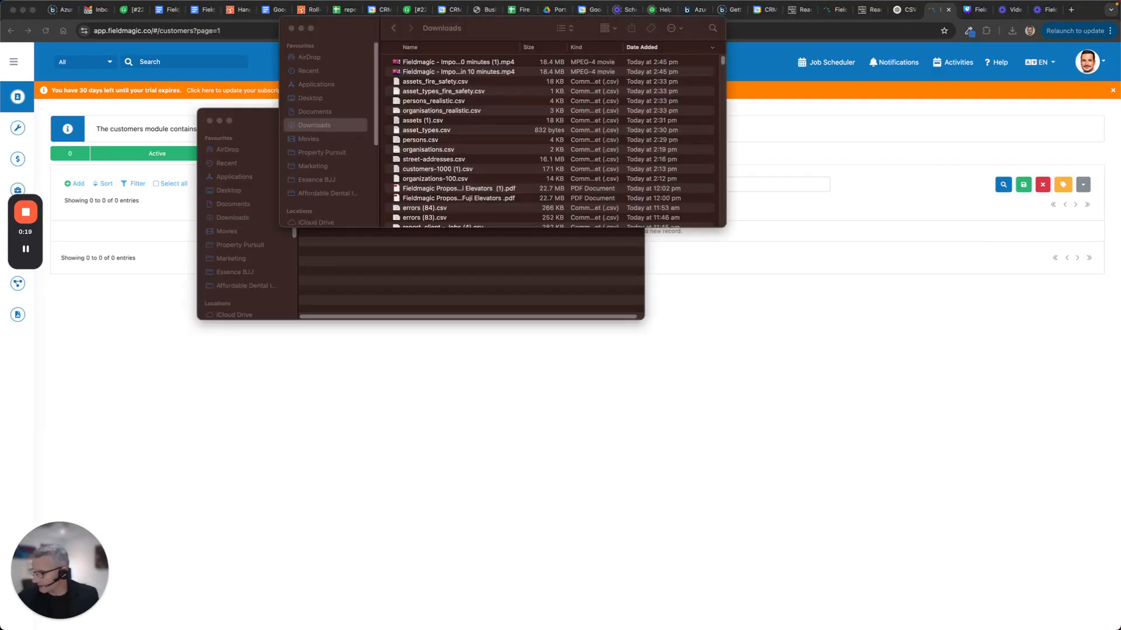
pyautogui.click(369, 35)
pyautogui.press('super+w')
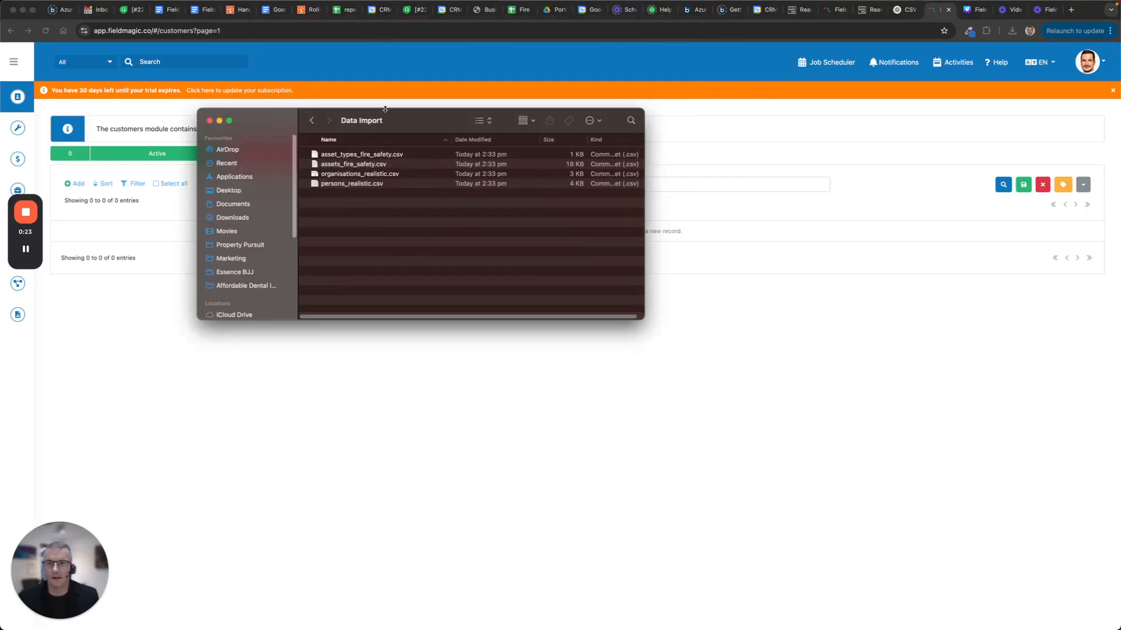
pyautogui.moveTo(388, 125); pyautogui.dragTo(612, 266)
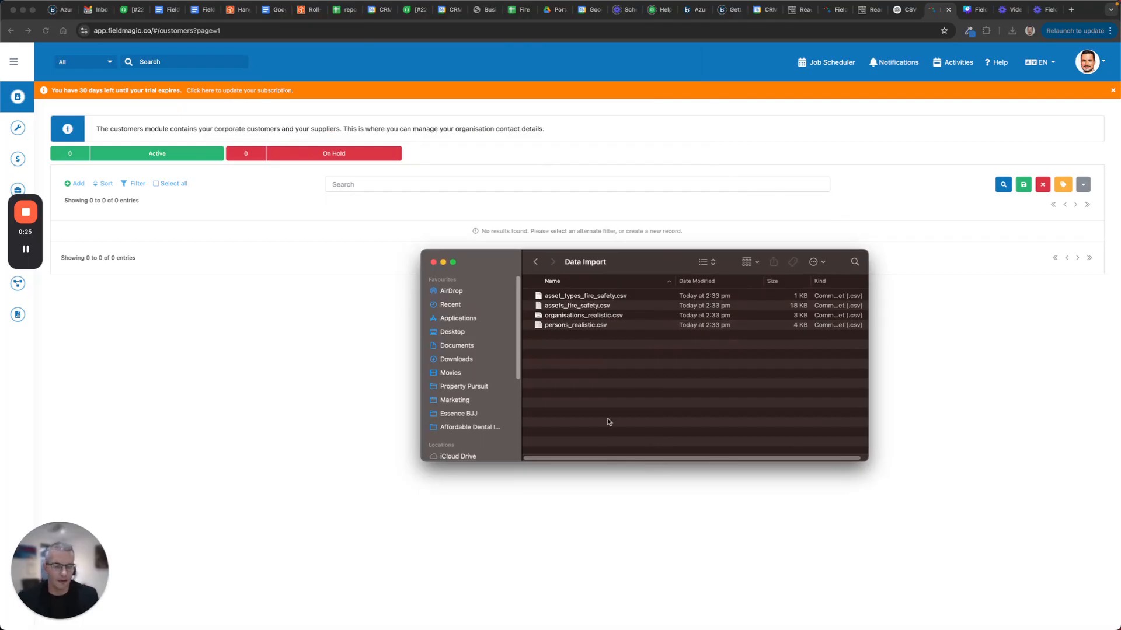
# Step: Open organisations_realistic.csv from the Data Import folder in Excel and enlarge the workbook window
pyautogui.click(595, 319)
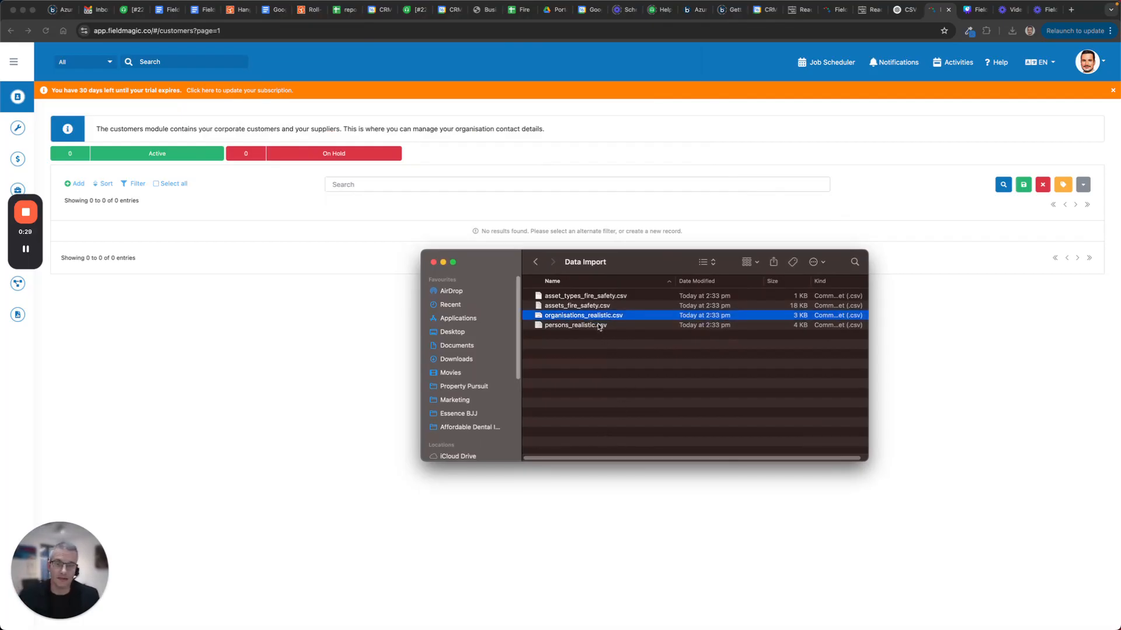
pyautogui.click(598, 326)
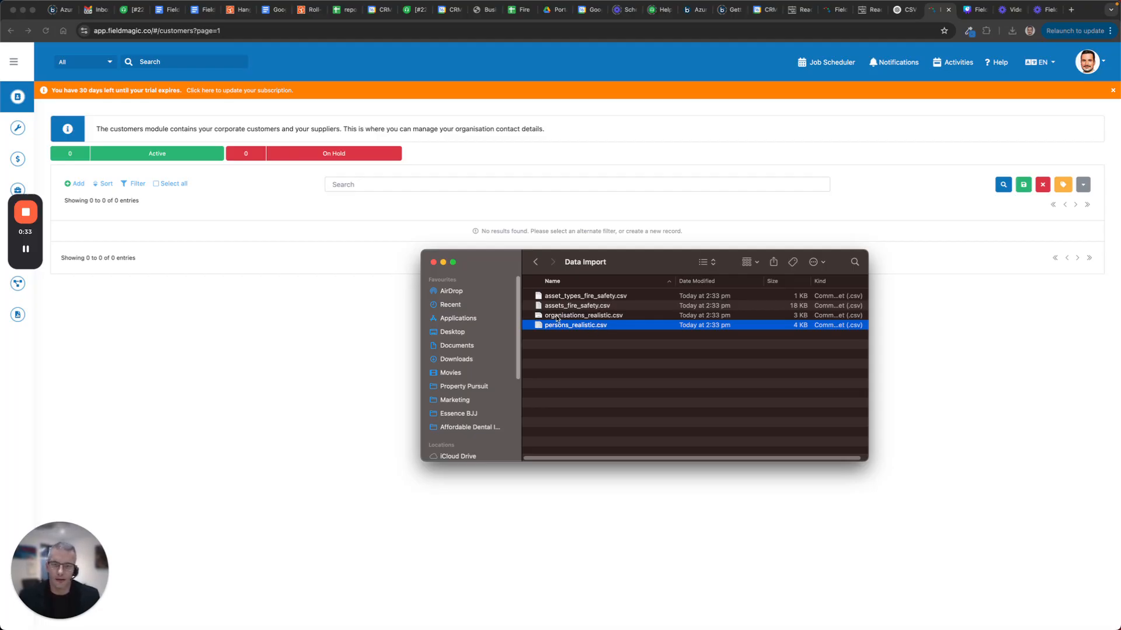
pyautogui.click(578, 296)
pyautogui.click(577, 308)
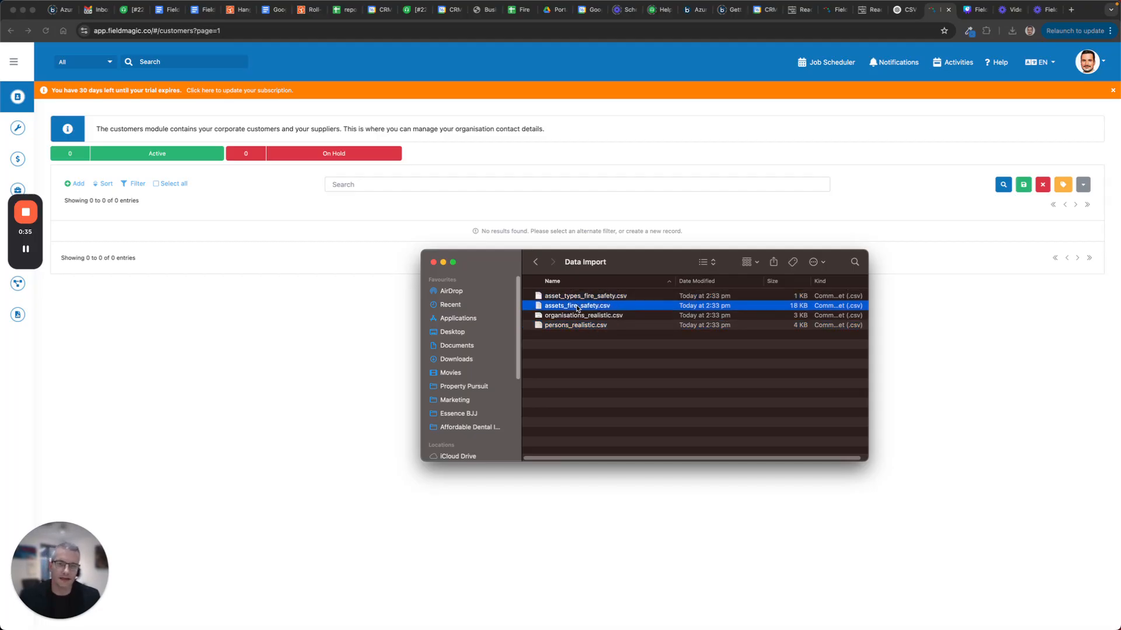
pyautogui.doubleClick(599, 319)
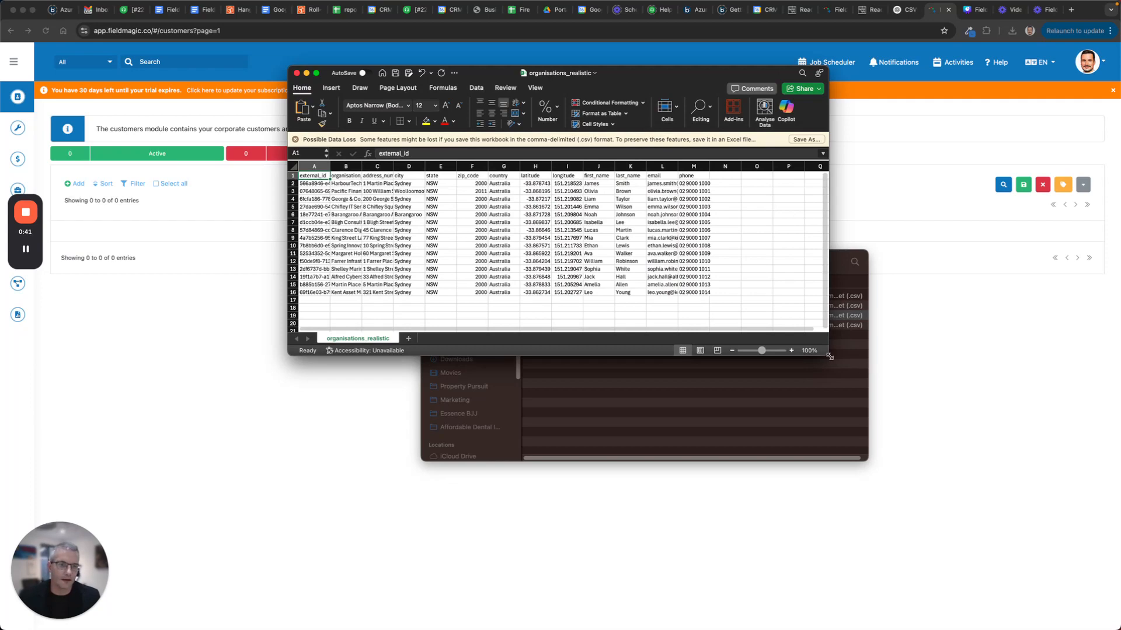
pyautogui.moveTo(830, 357); pyautogui.dragTo(1079, 535)
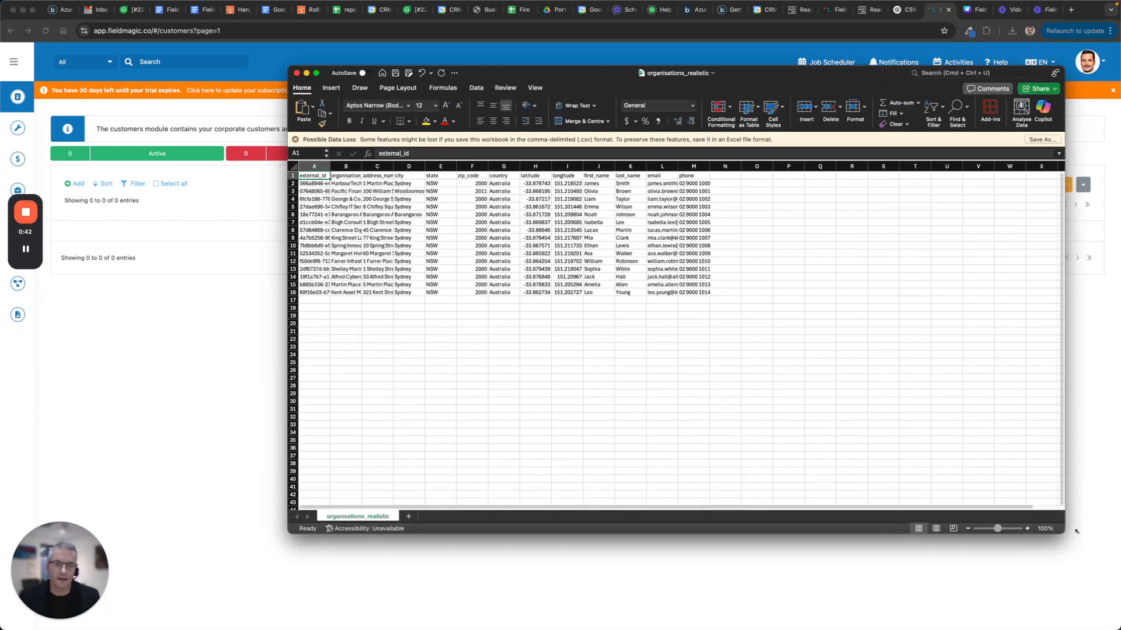
# Step: Widen the external_id and organisation_name columns so their full contents can be read
pyautogui.click(325, 190)
pyautogui.moveTo(330, 166); pyautogui.dragTo(578, 166)
pyautogui.click(441, 206)
pyautogui.click(483, 263)
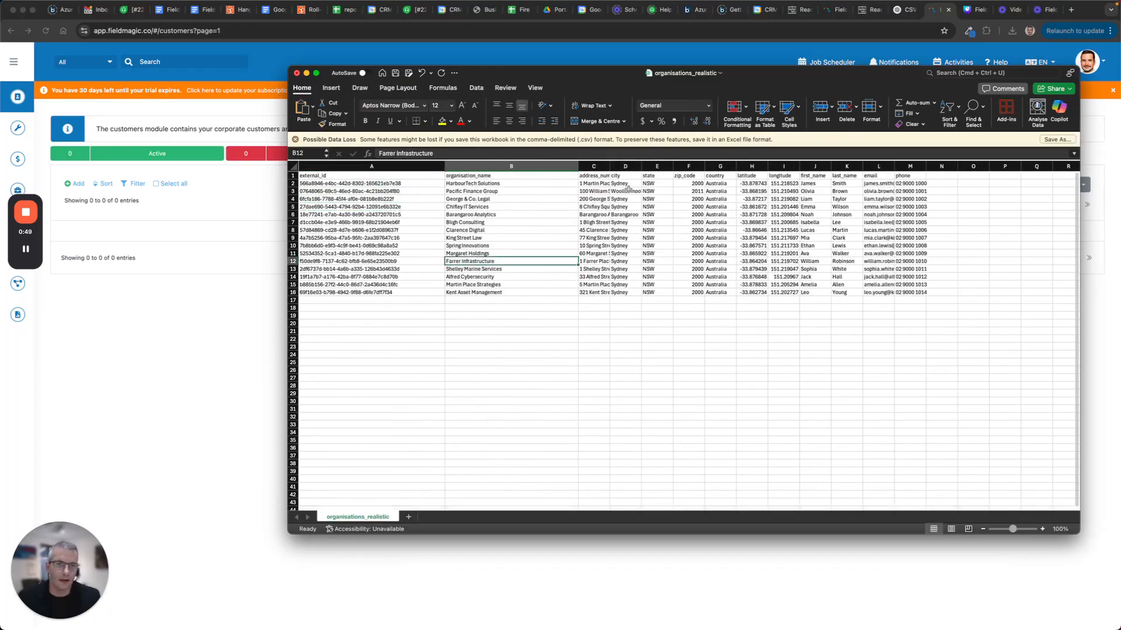
pyautogui.click(942, 277)
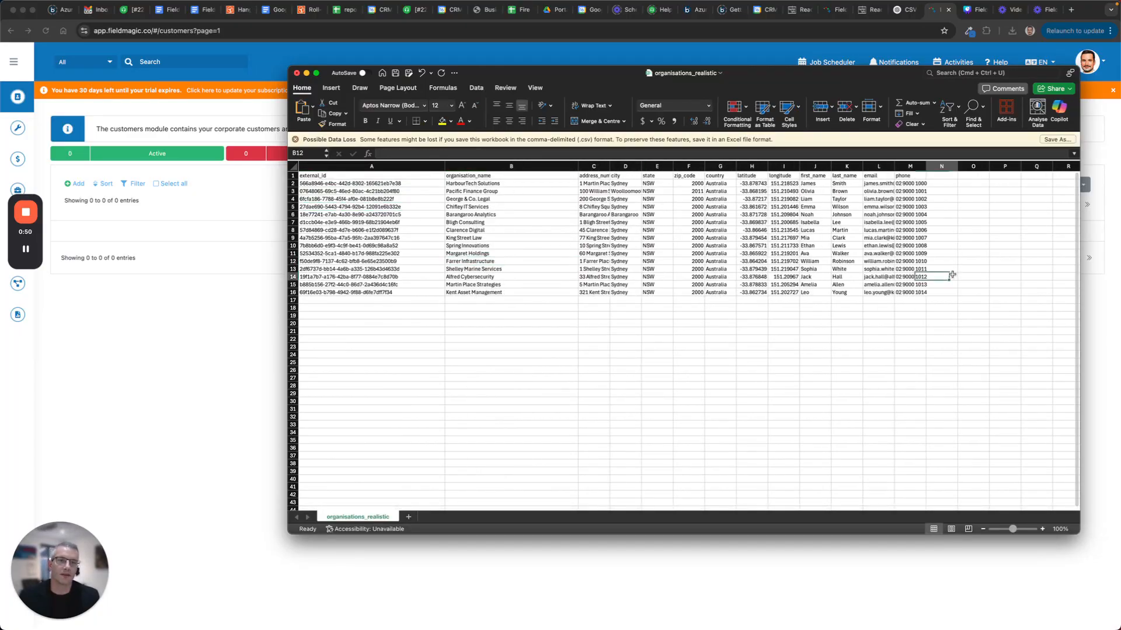
pyautogui.click(381, 167)
pyautogui.press('super+c')
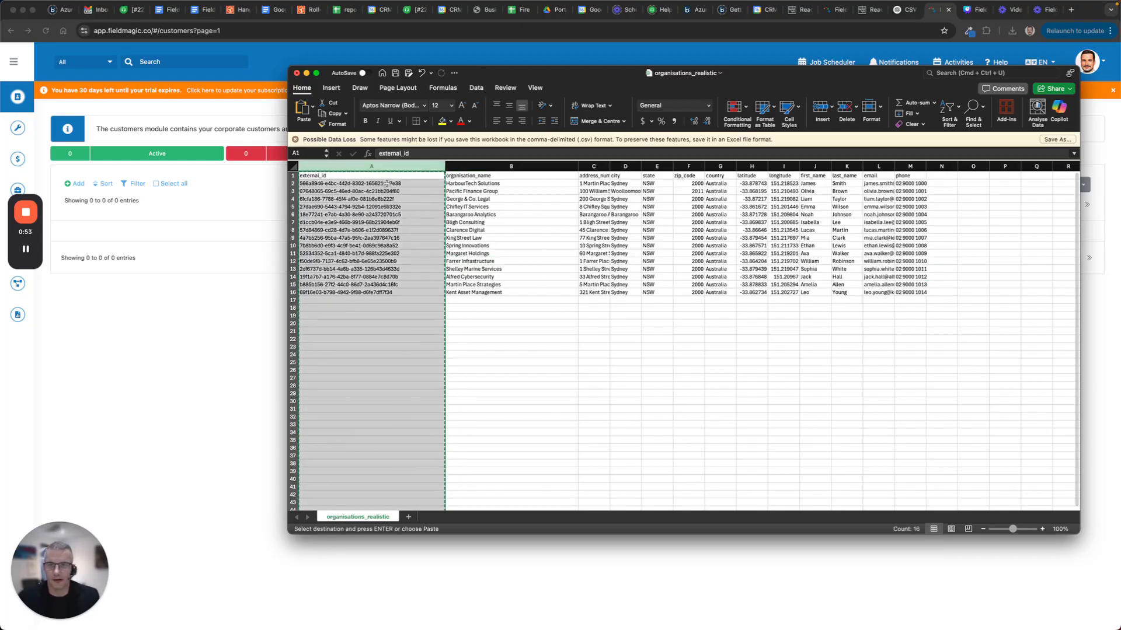
pyautogui.rightClick(409, 177)
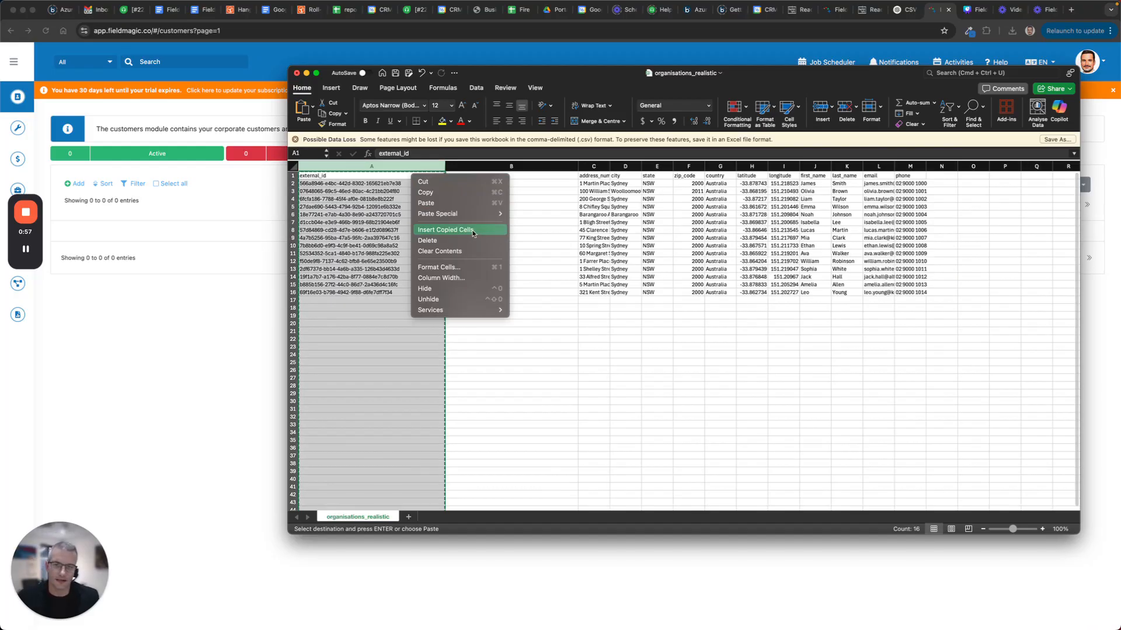
pyautogui.moveTo(473, 216)
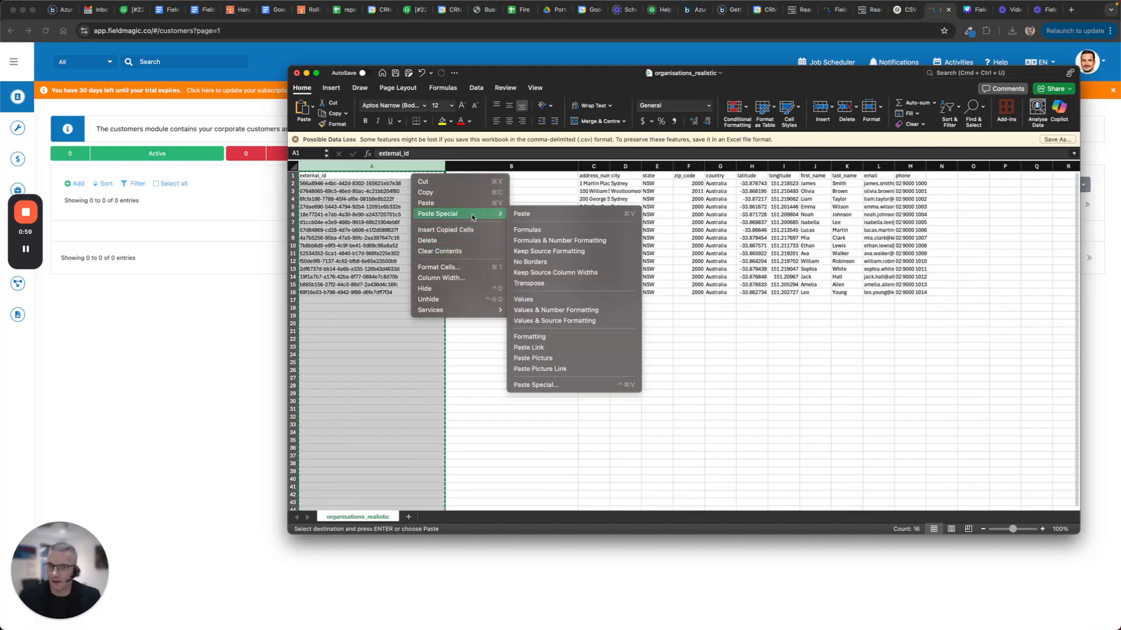
pyautogui.rightClick(344, 200)
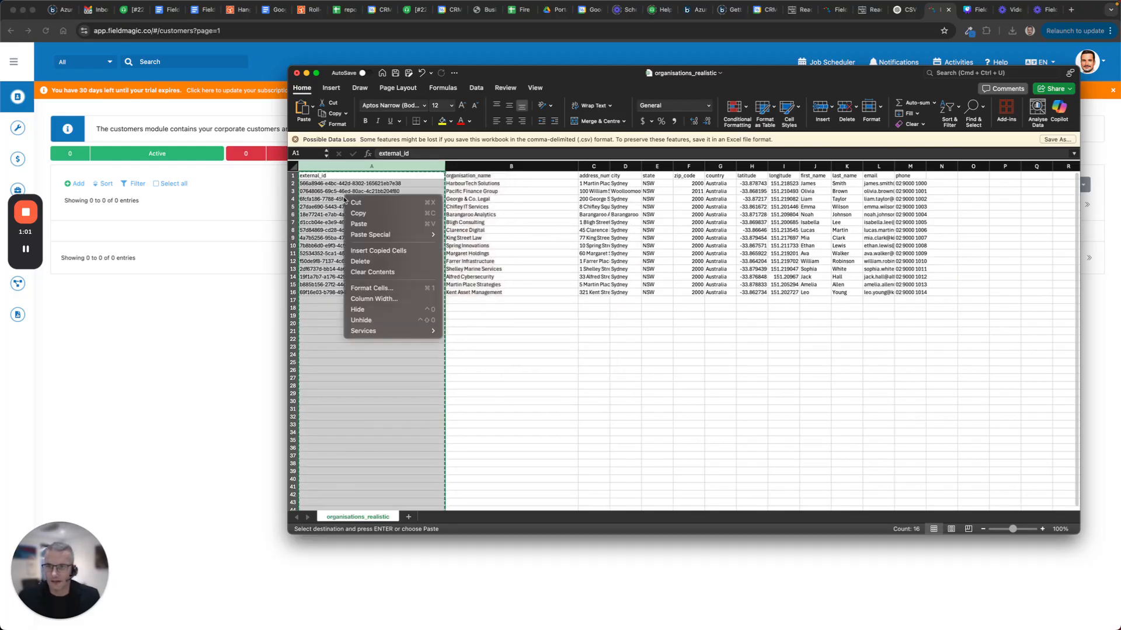
pyautogui.click(331, 204)
pyautogui.click(331, 205)
pyautogui.rightClick(331, 204)
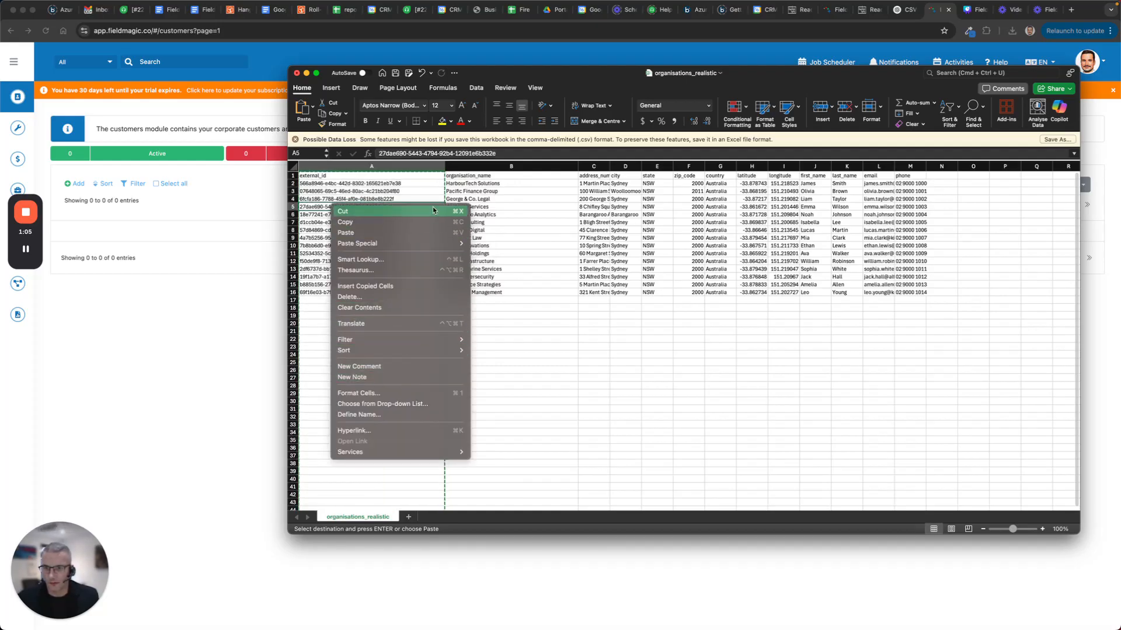
pyautogui.click(442, 146)
pyautogui.click(331, 88)
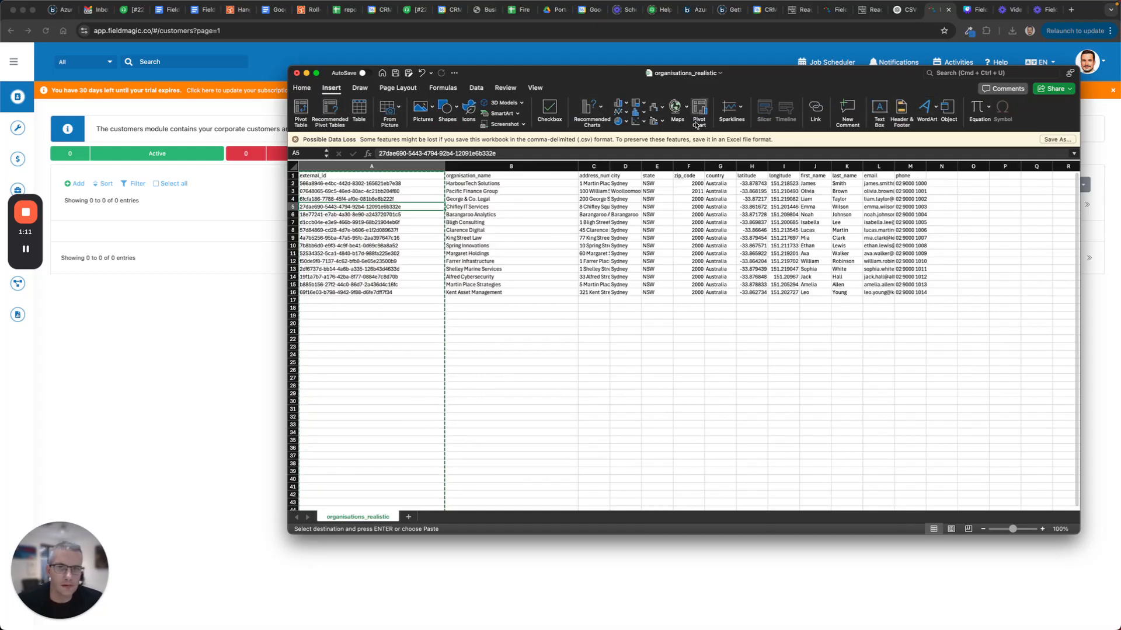
pyautogui.click(381, 216)
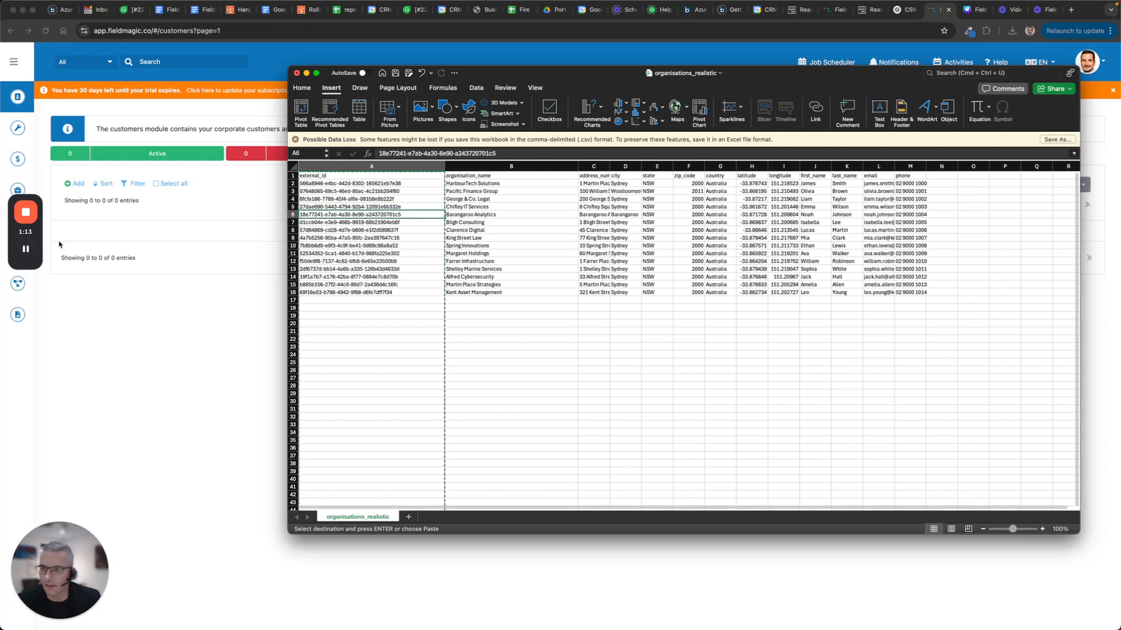
# Step: Insert a blank column before the external_id column and widen it
pyautogui.click(26, 249)
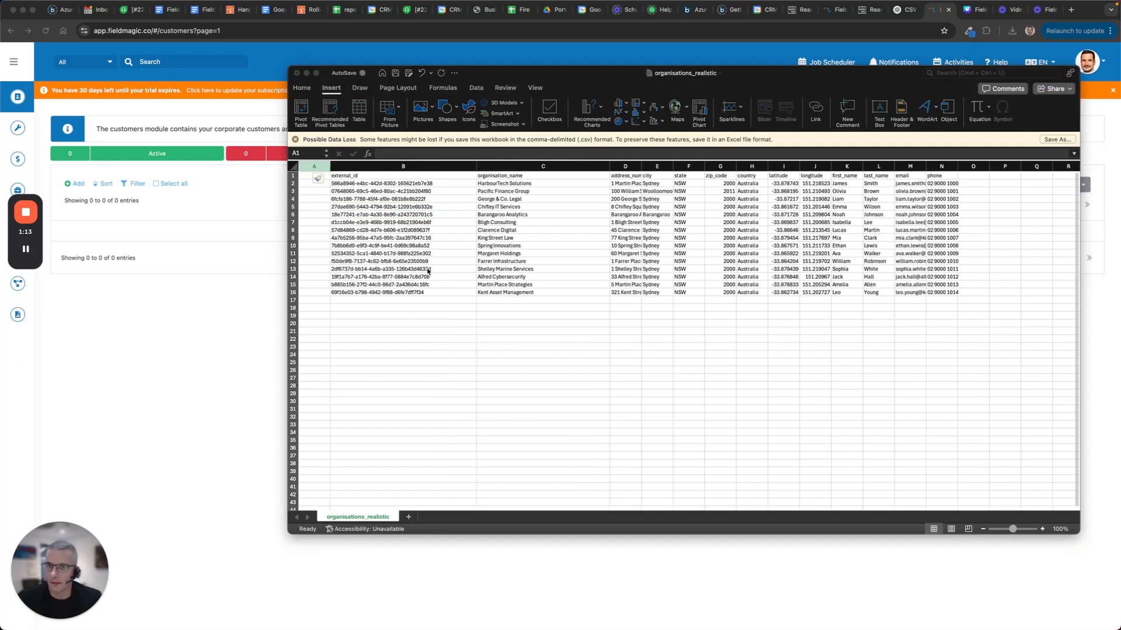
pyautogui.click(427, 269)
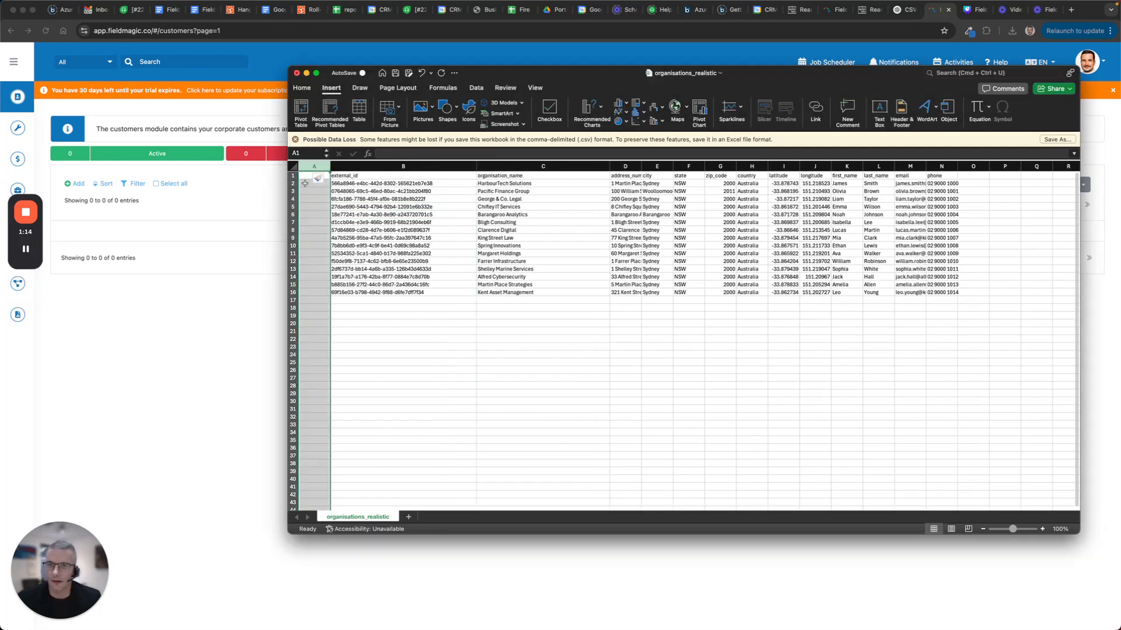
pyautogui.click(376, 206)
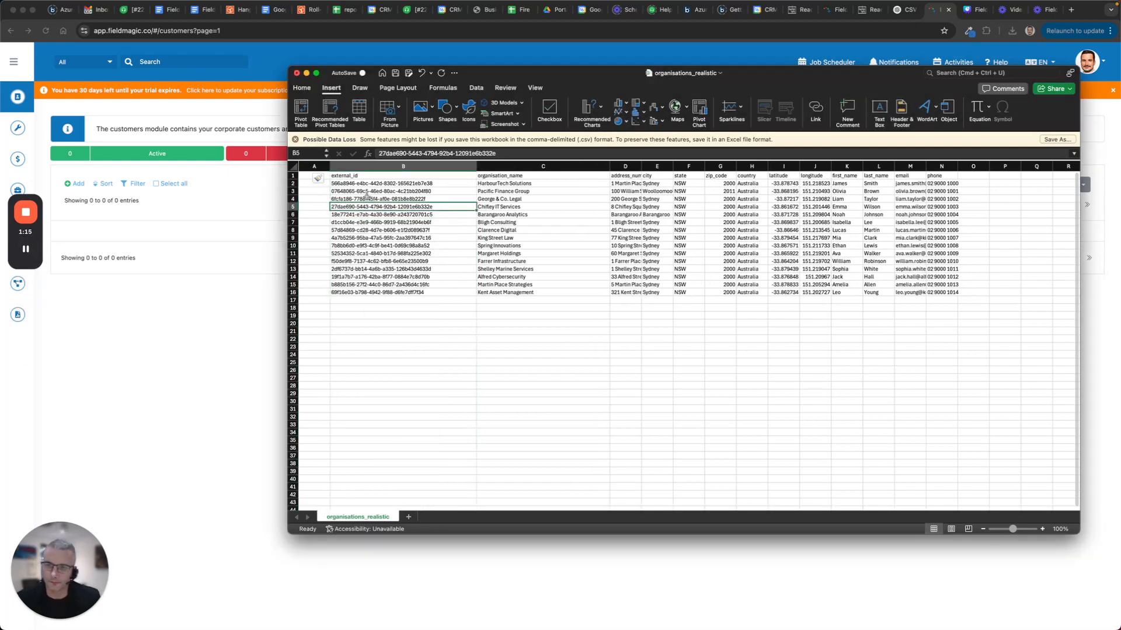
pyautogui.click(308, 177)
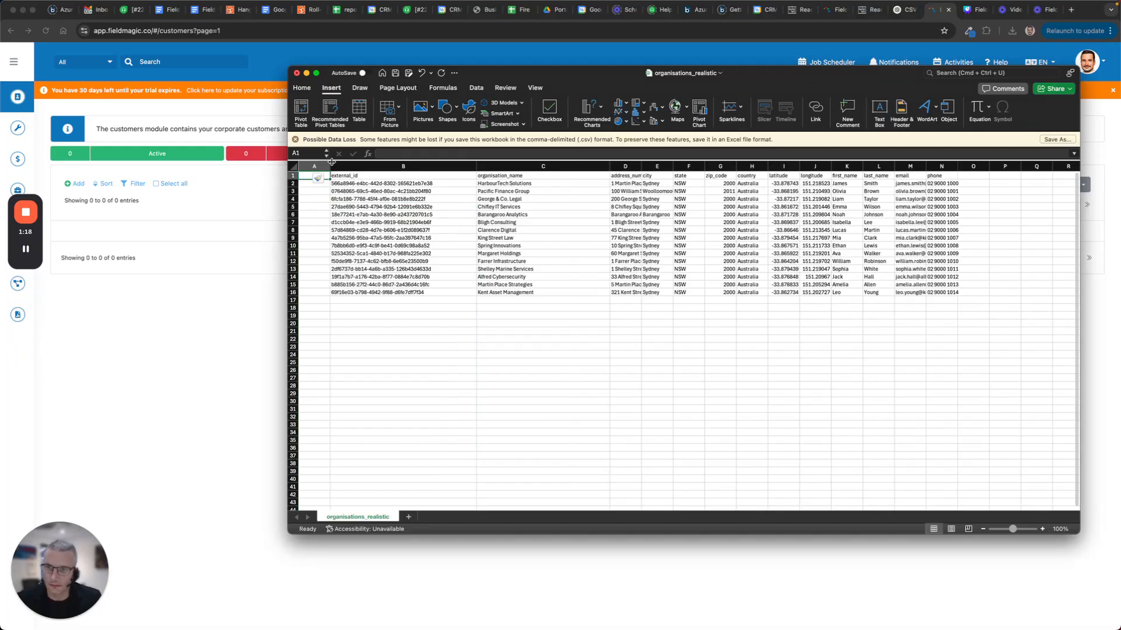
pyautogui.moveTo(331, 166); pyautogui.dragTo(438, 166)
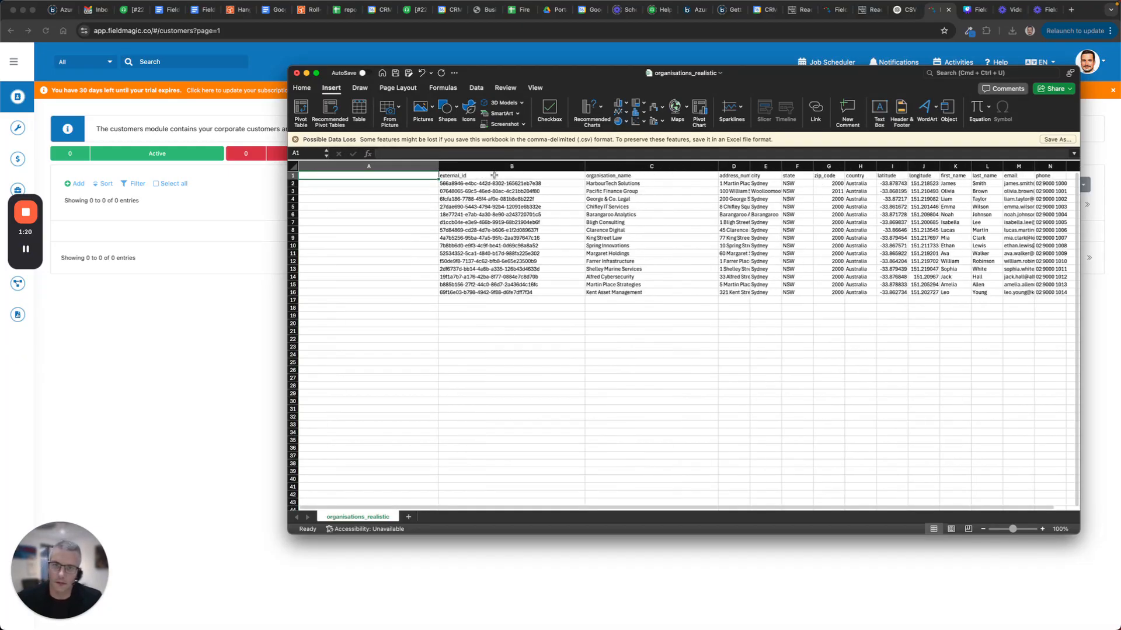
# Step: Copy the whole external_id column into the blank column A
pyautogui.click(513, 167)
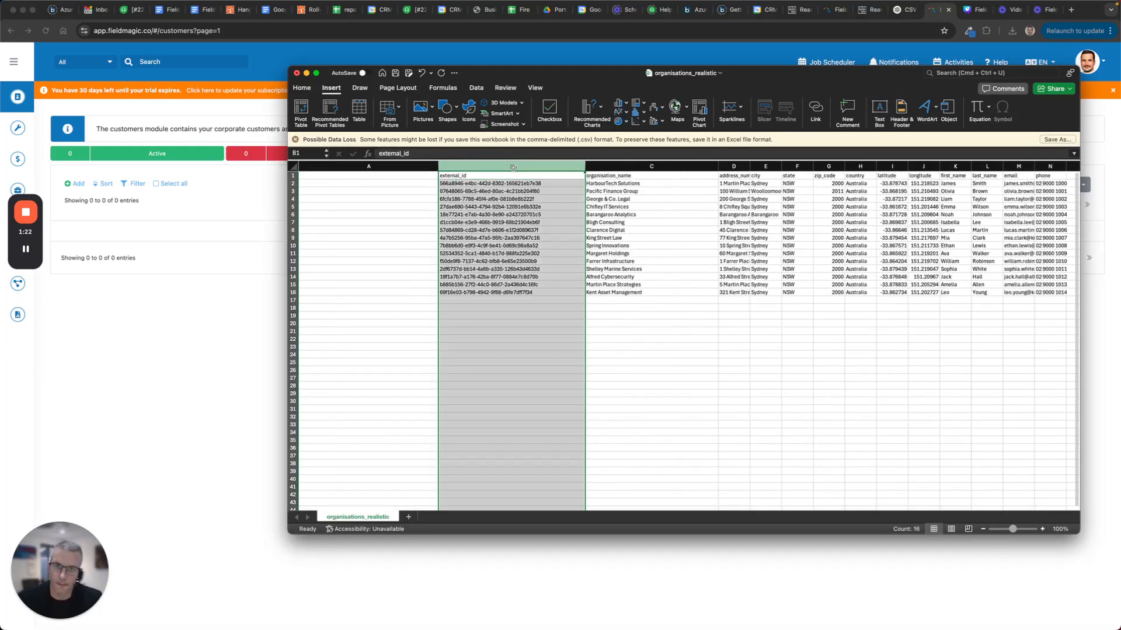
pyautogui.hotkey('ctrl', 'c')
pyautogui.click(380, 175)
pyautogui.hotkey('ctrl', 'v')
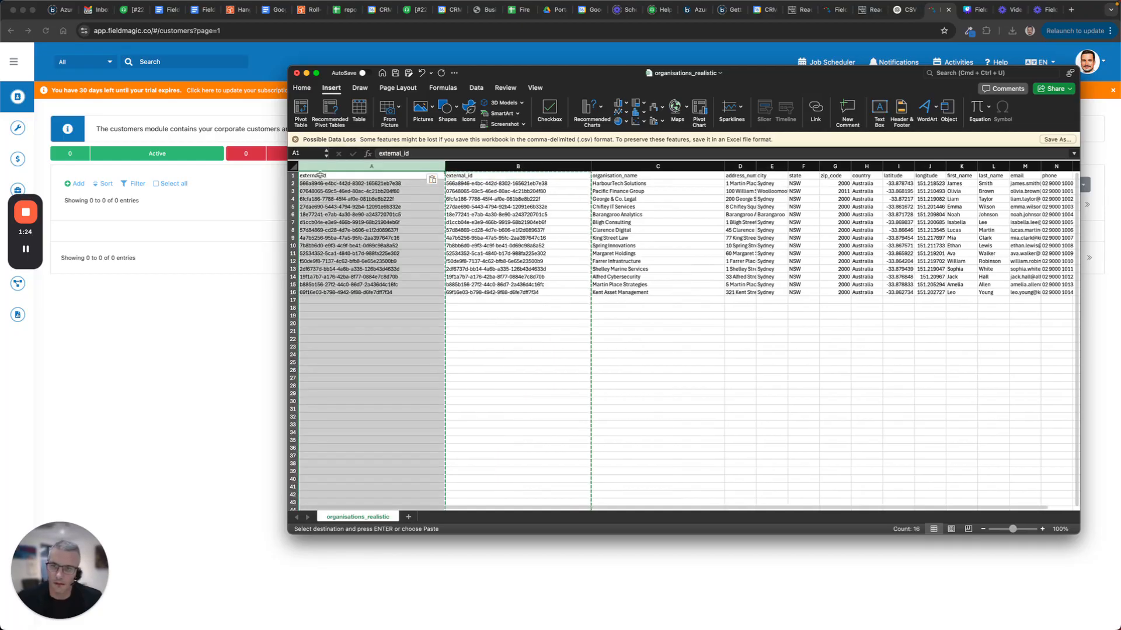
# Step: Rename the header in cell A1 to external_customer_id and save the CSV file
pyautogui.doubleClick(320, 175)
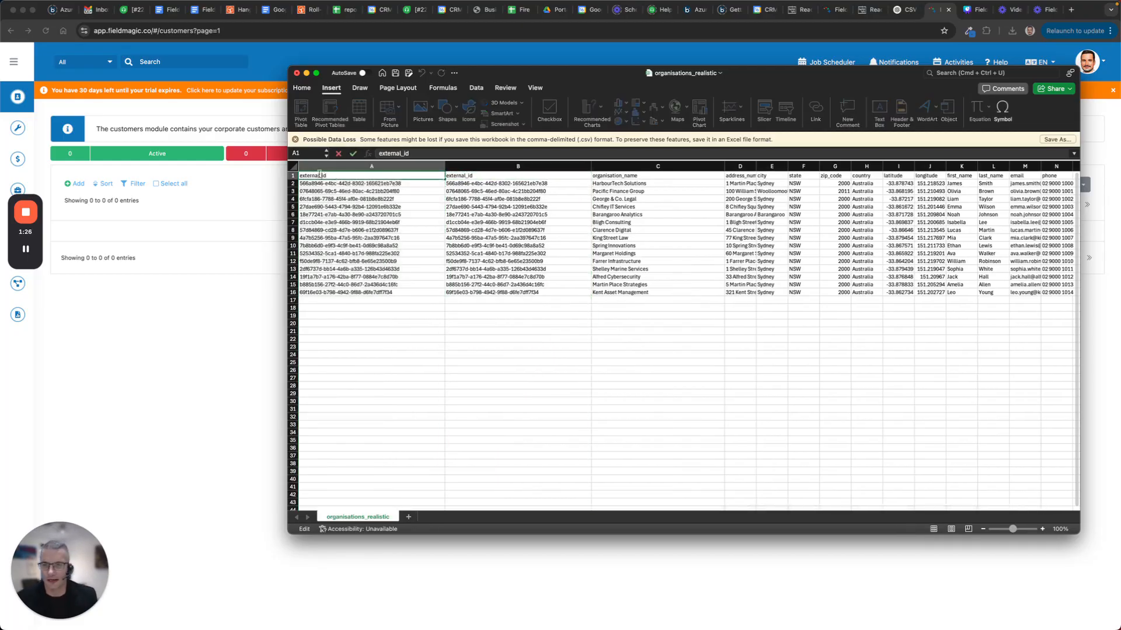
pyautogui.write('_customer')
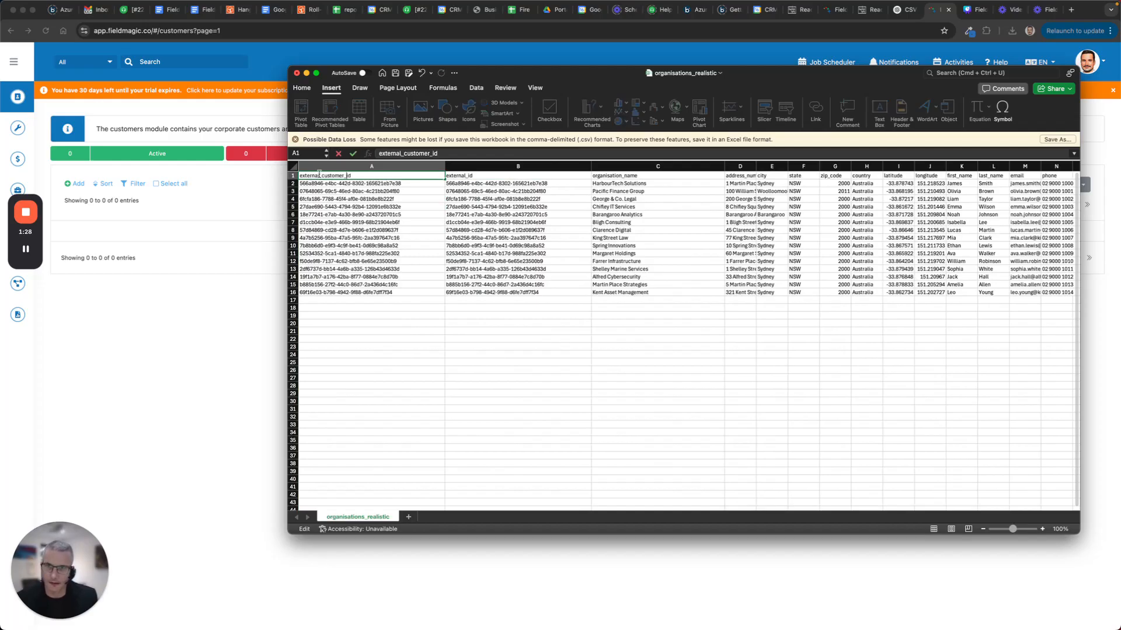
pyautogui.press('Return')
pyautogui.click(444, 262)
pyautogui.press('cmd+s')
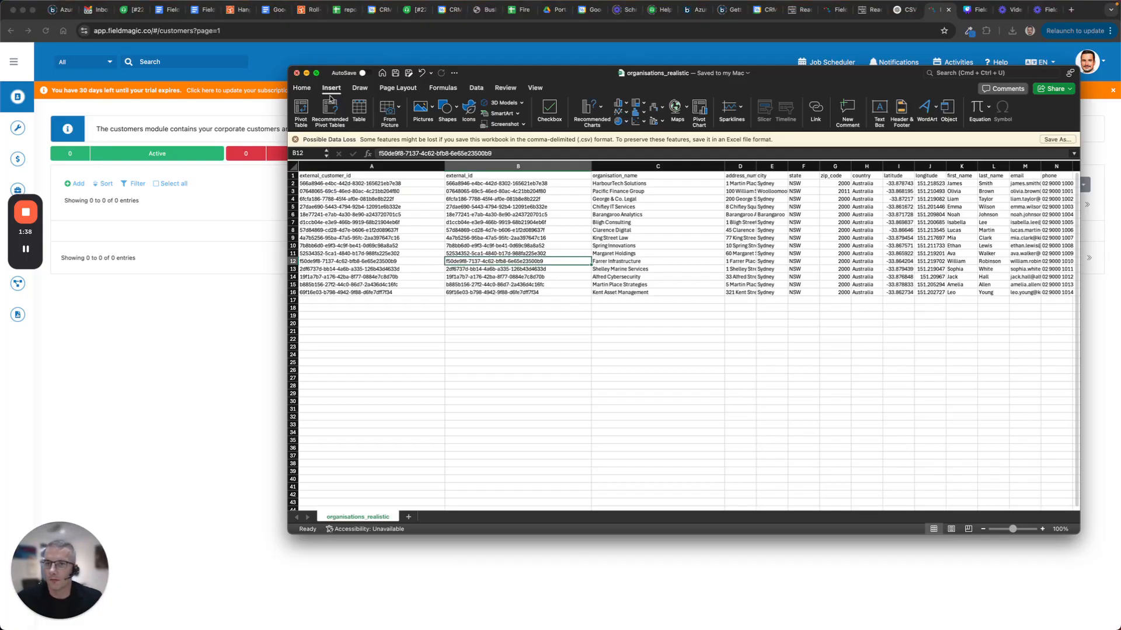
# Step: Close the workbook, return to Fieldmagic in the browser and start a customer import
pyautogui.click(297, 74)
pyautogui.click(123, 388)
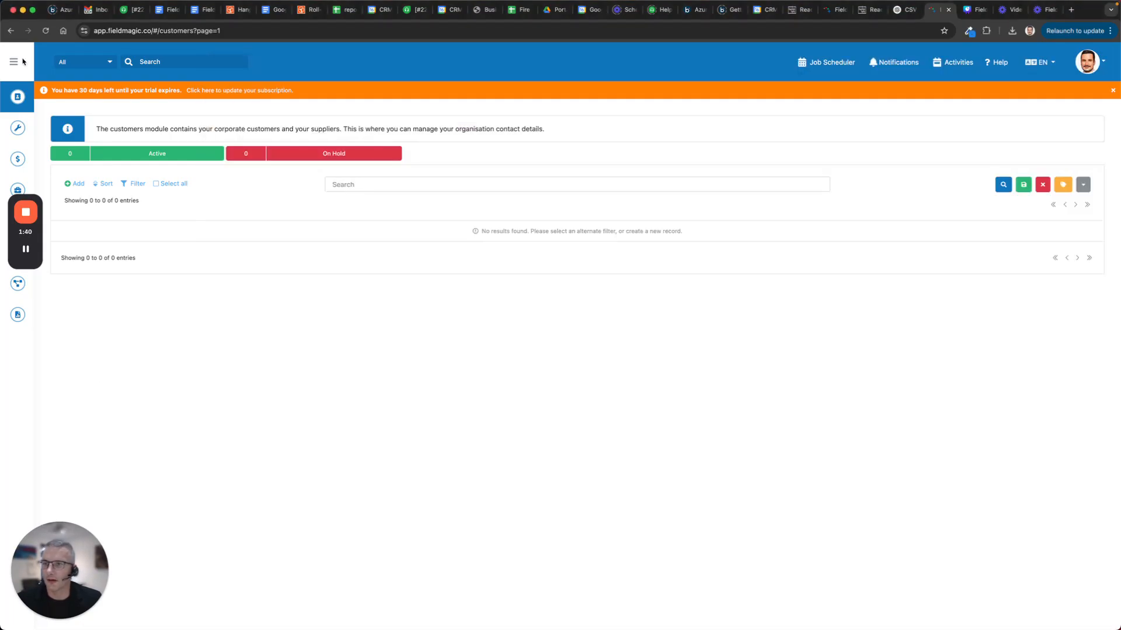
pyautogui.click(21, 61)
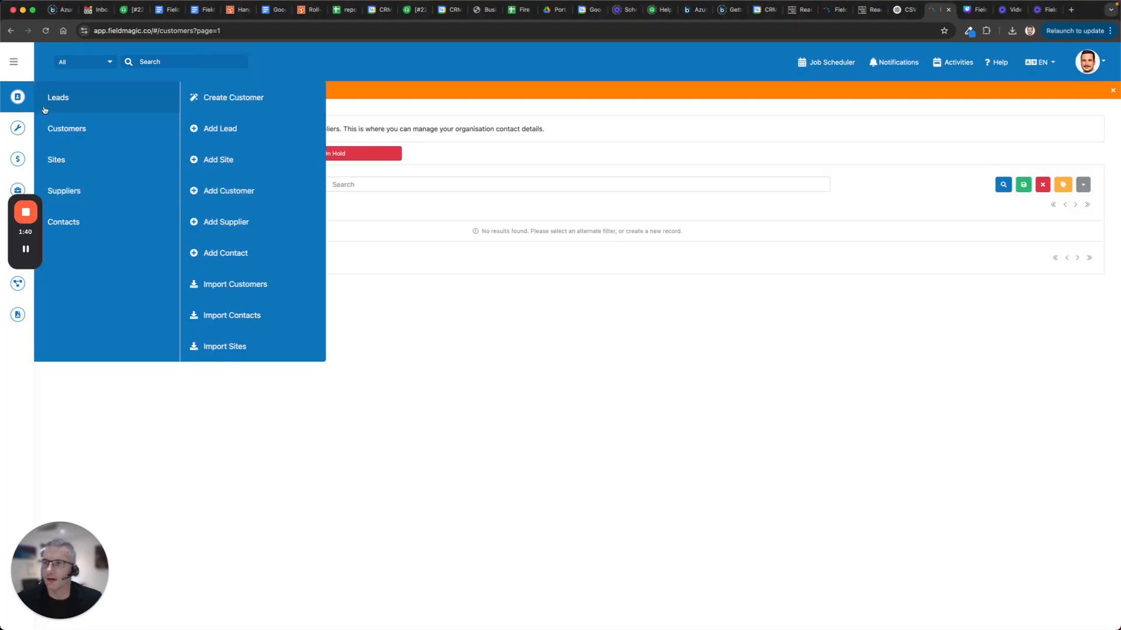
pyautogui.click(244, 282)
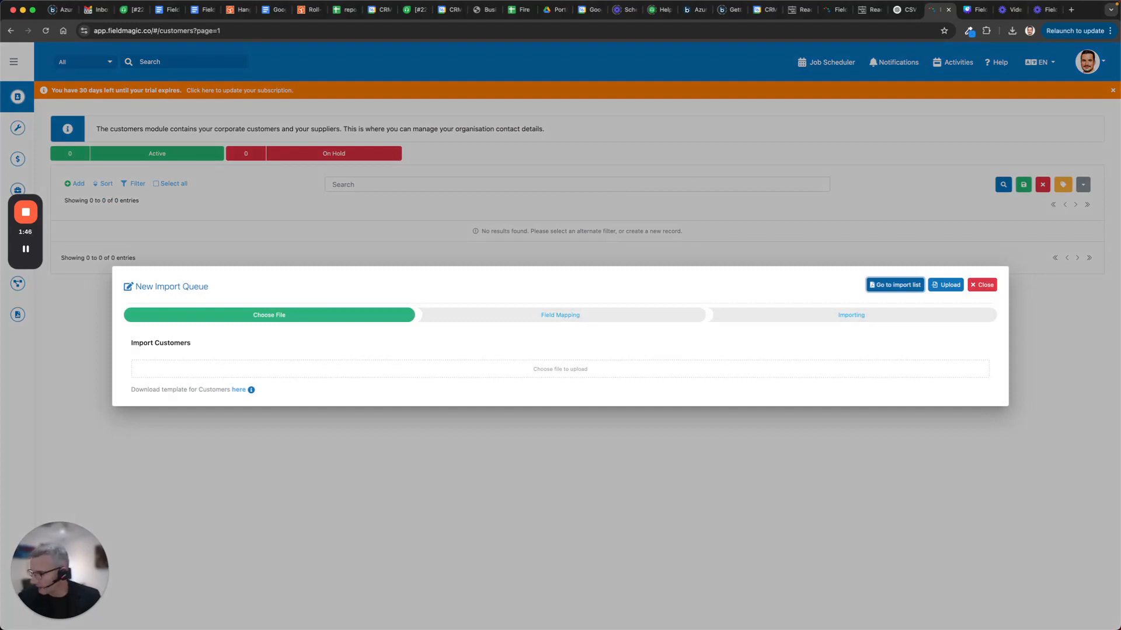
# Step: Add organisations_realistic.csv from the Data Import folder as the customer import file and upload it
pyautogui.click(584, 366)
pyautogui.click(658, 403)
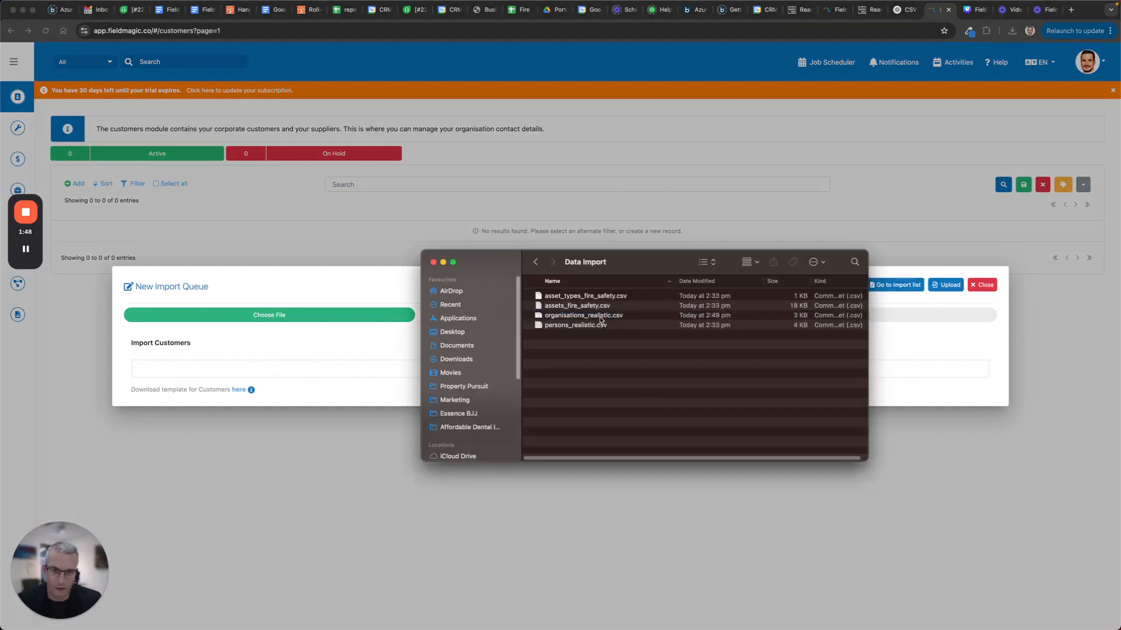
pyautogui.moveTo(600, 319); pyautogui.dragTo(344, 370)
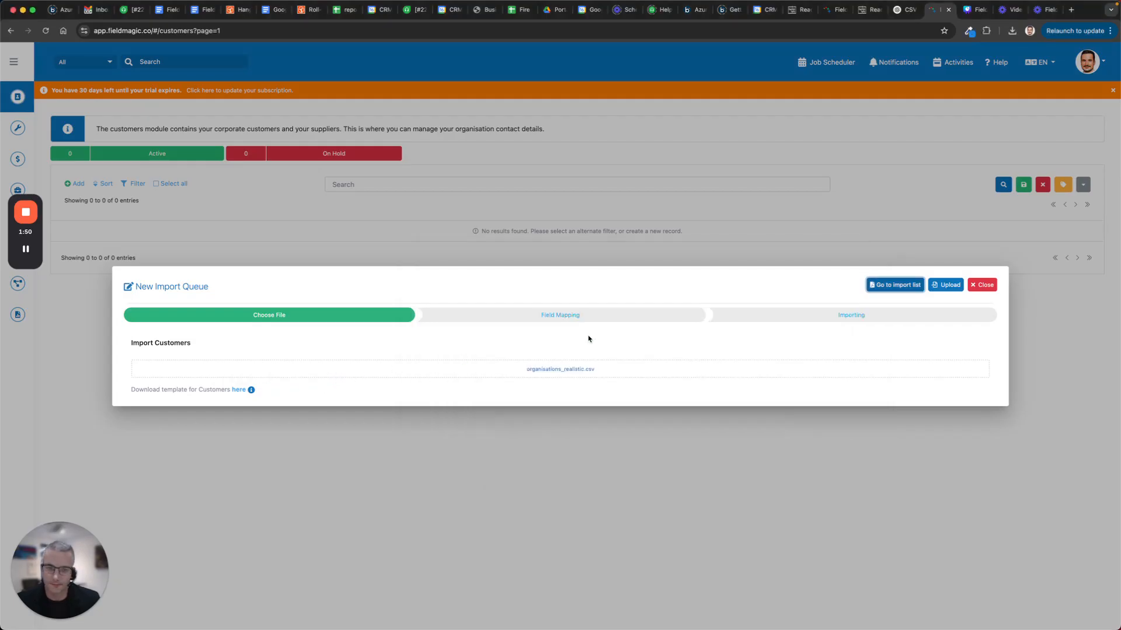
pyautogui.click(945, 284)
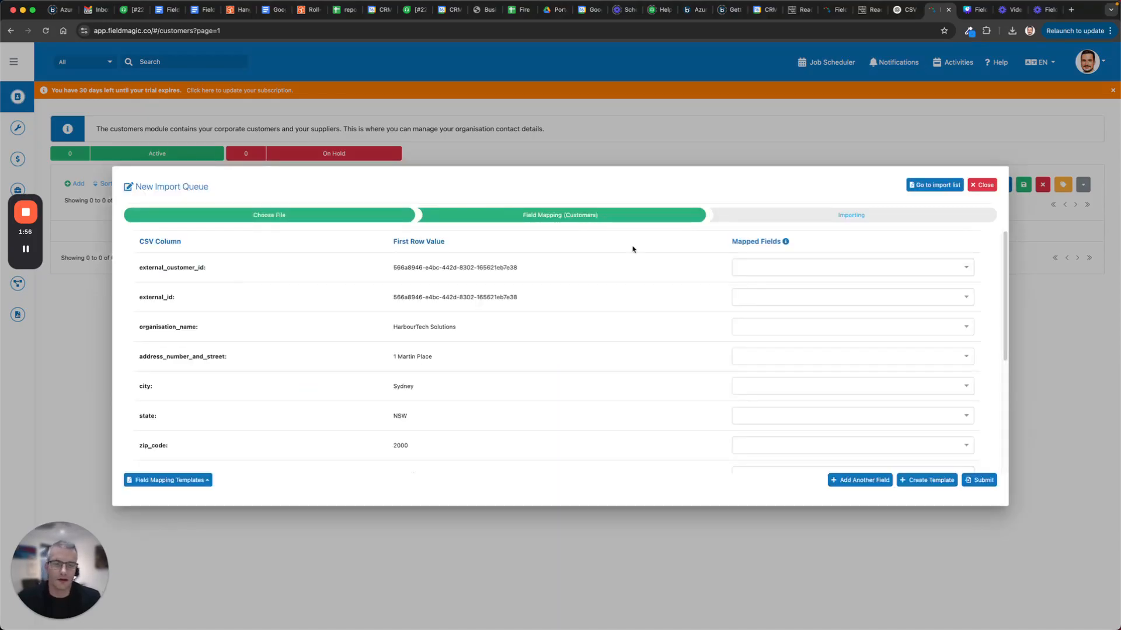
# Step: Map the external_id column to External ID and the organisation_name column to Name
pyautogui.click(820, 304)
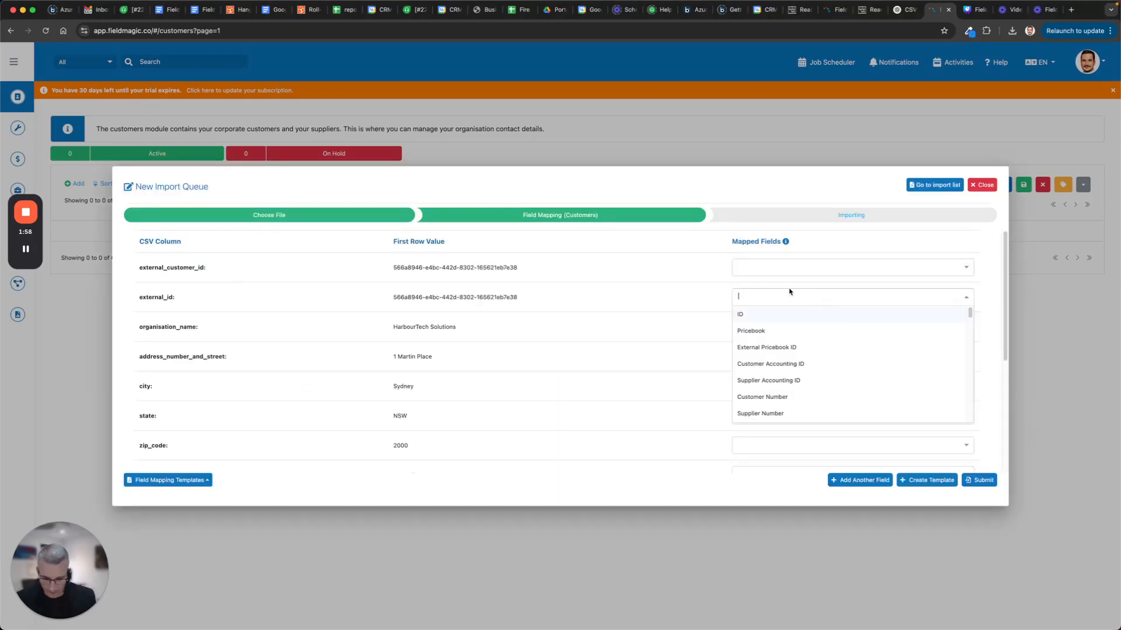
pyautogui.write('exter')
pyautogui.click(766, 328)
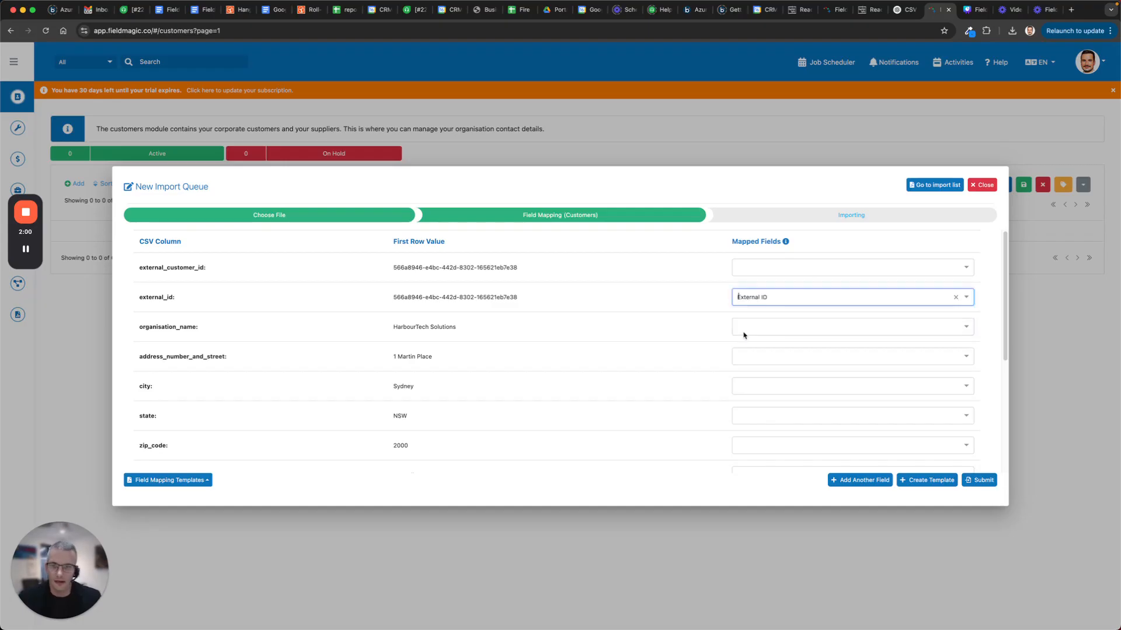
pyautogui.click(810, 327)
pyautogui.write('name')
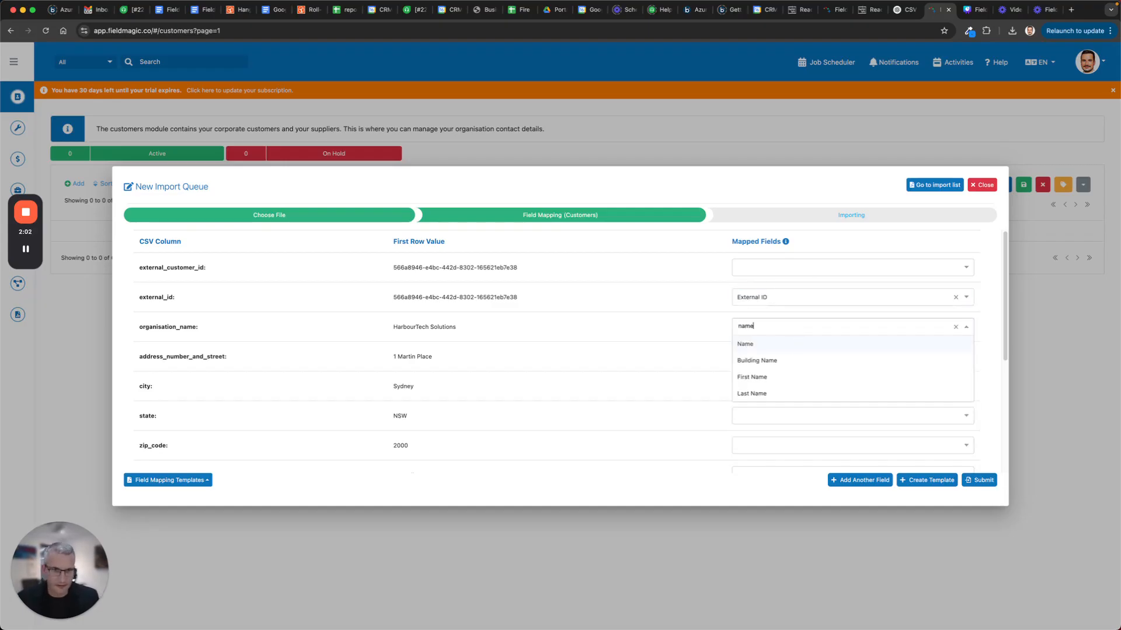
pyautogui.click(787, 345)
# Step: Map the address_number_and_street column to the Street field
pyautogui.click(780, 359)
pyautogui.write('add')
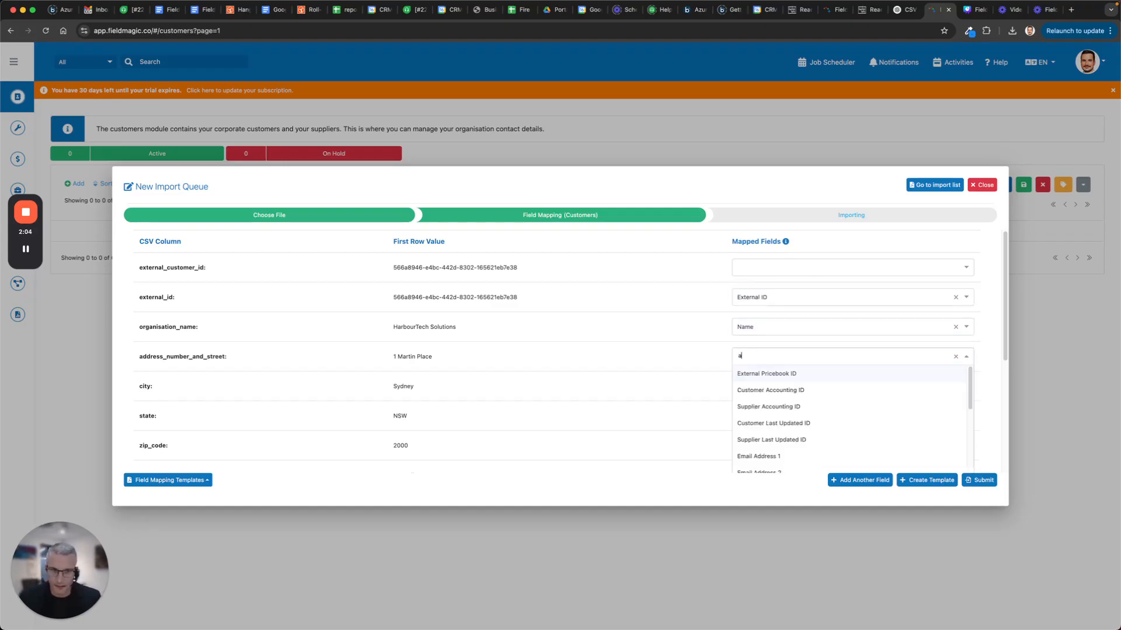
pyautogui.press('BackSpace')
pyautogui.press('BackSpace')
pyautogui.press('BackSpace')
pyautogui.write('stree')
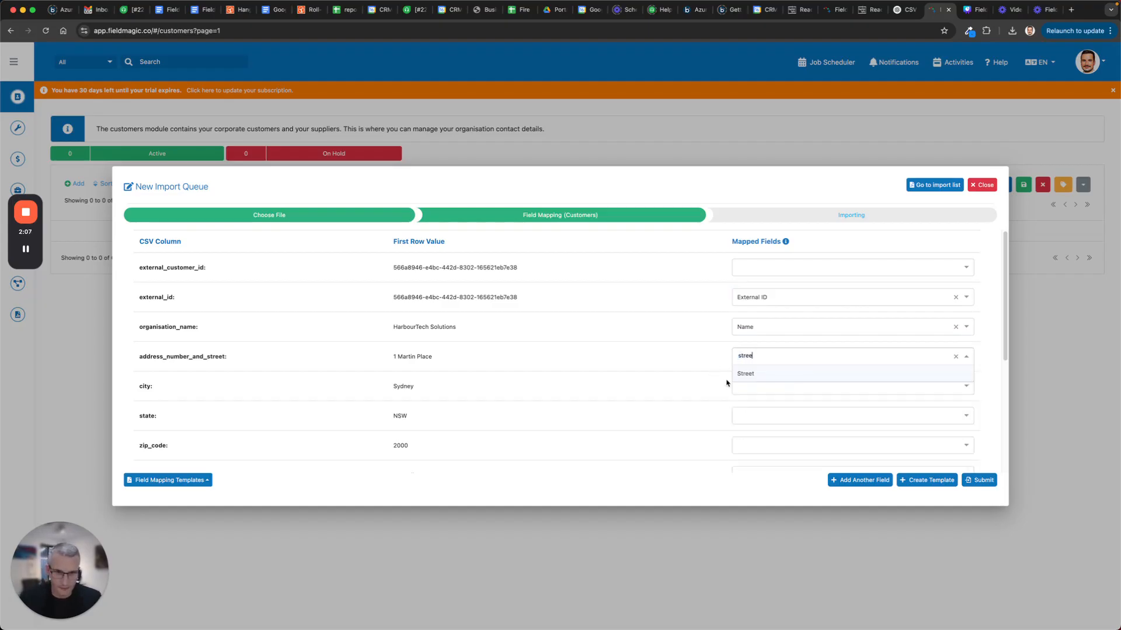
pyautogui.click(759, 374)
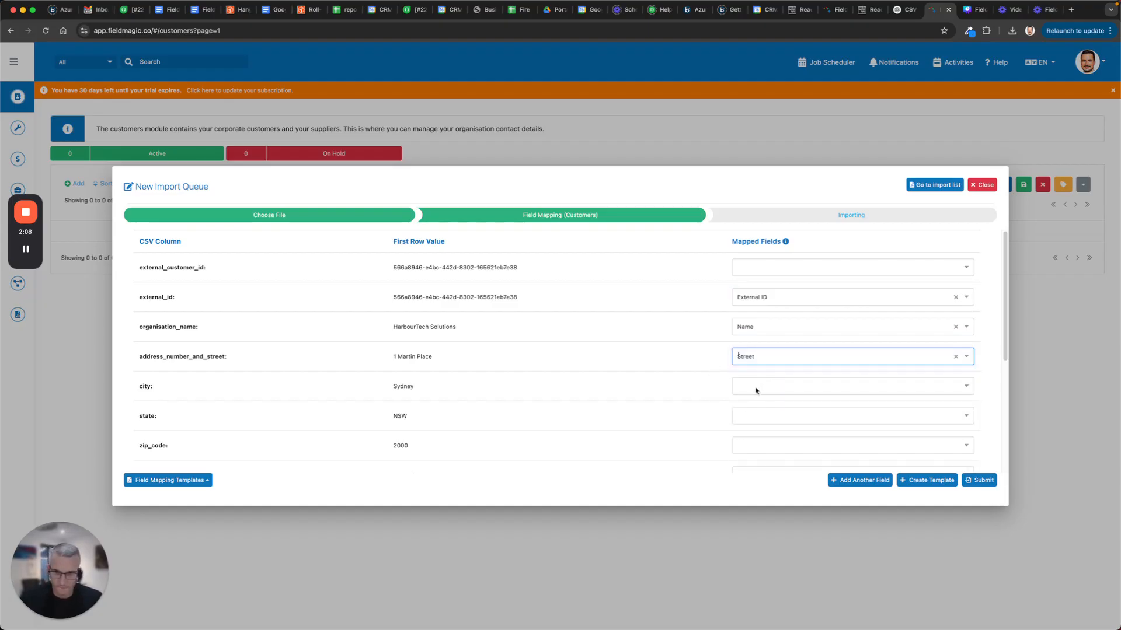
# Step: Map the city column to City and the state column to State
pyautogui.click(756, 387)
pyautogui.write('ci')
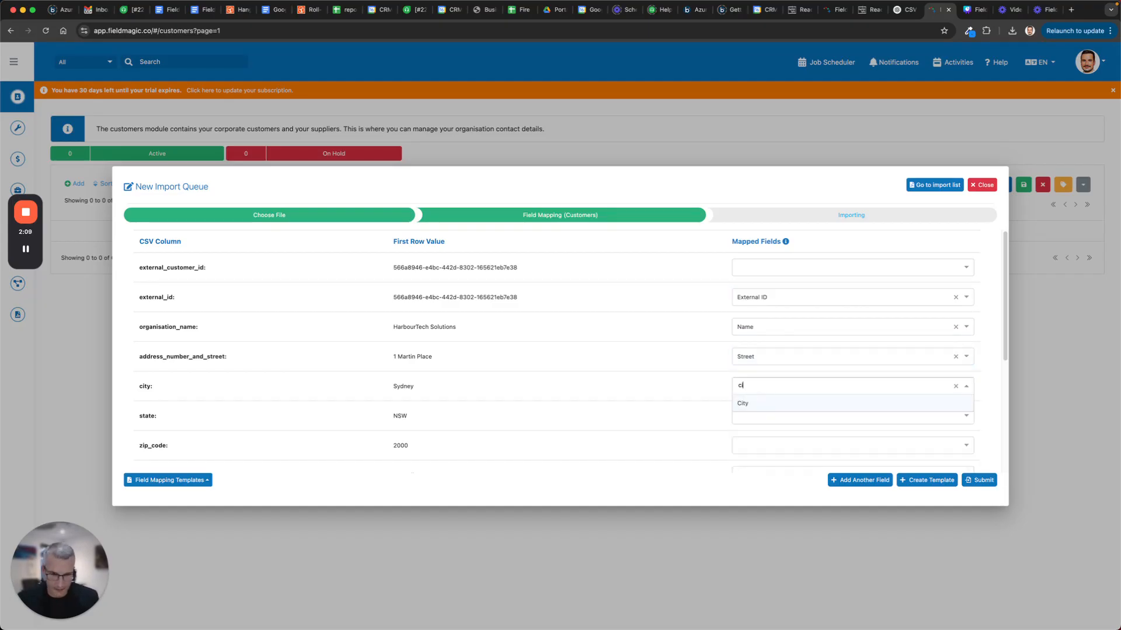
pyautogui.click(744, 403)
pyautogui.click(746, 421)
pyautogui.write('state')
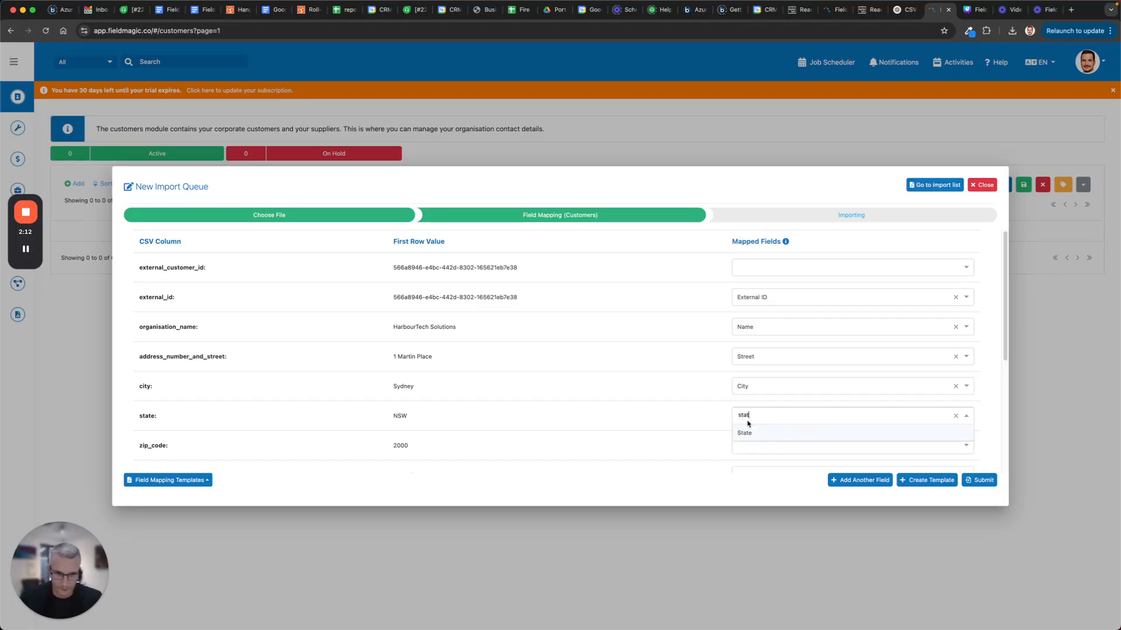
pyautogui.click(753, 430)
# Step: Map the zip_code column to Zip and the country column to Country
pyautogui.scroll(-5, 675, 470)
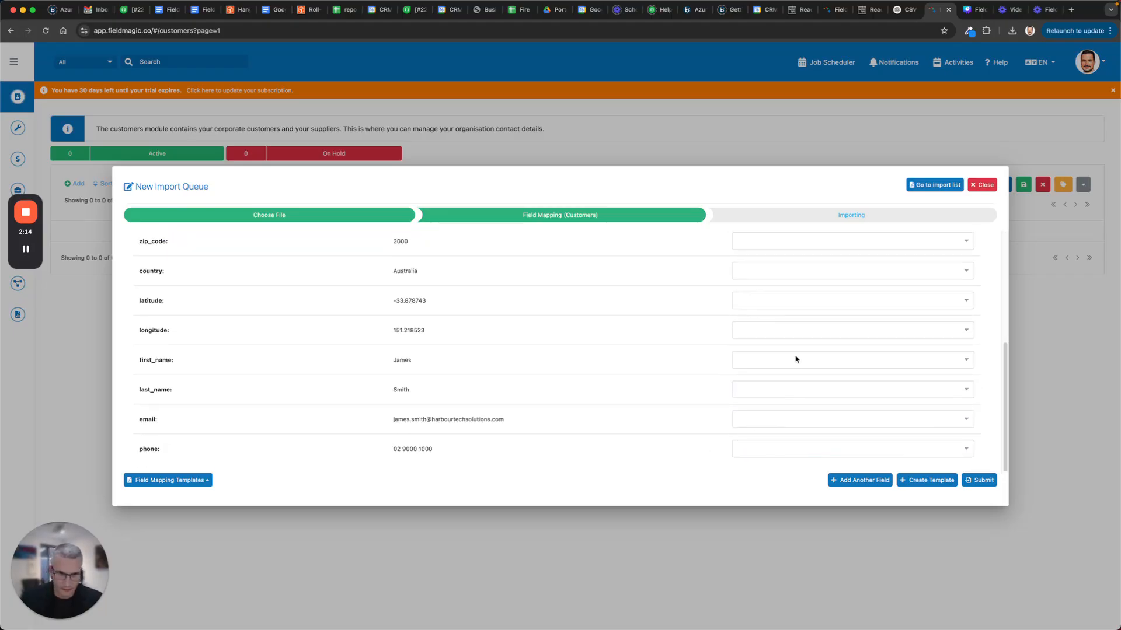
pyautogui.scroll(5, 827, 321)
pyautogui.scroll(-1, 755, 433)
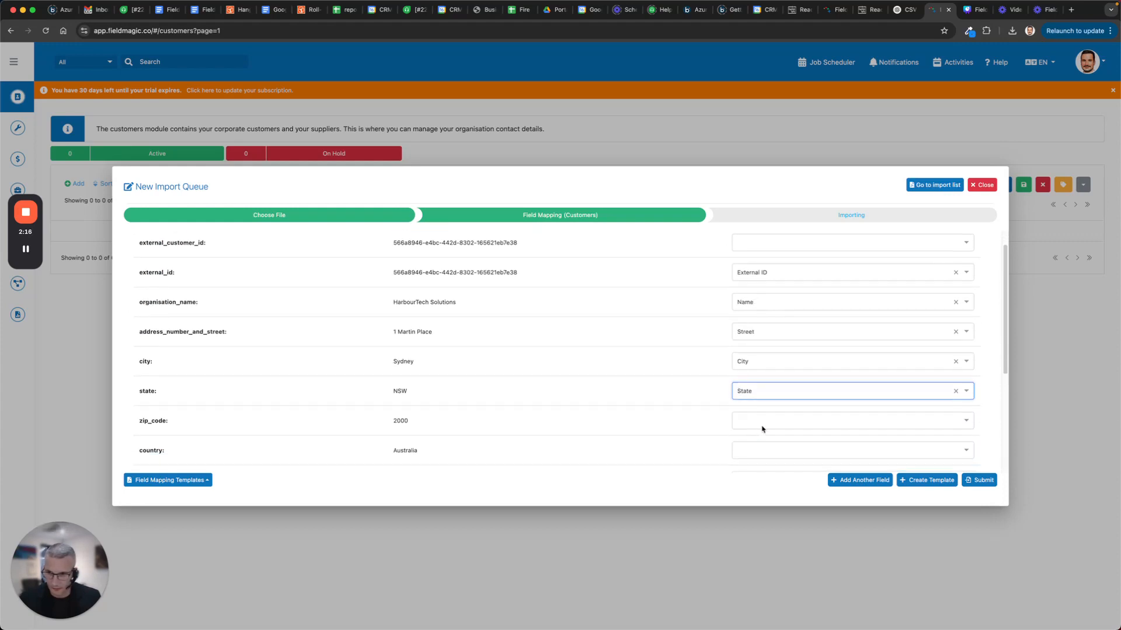
pyautogui.click(758, 420)
pyautogui.write('zip')
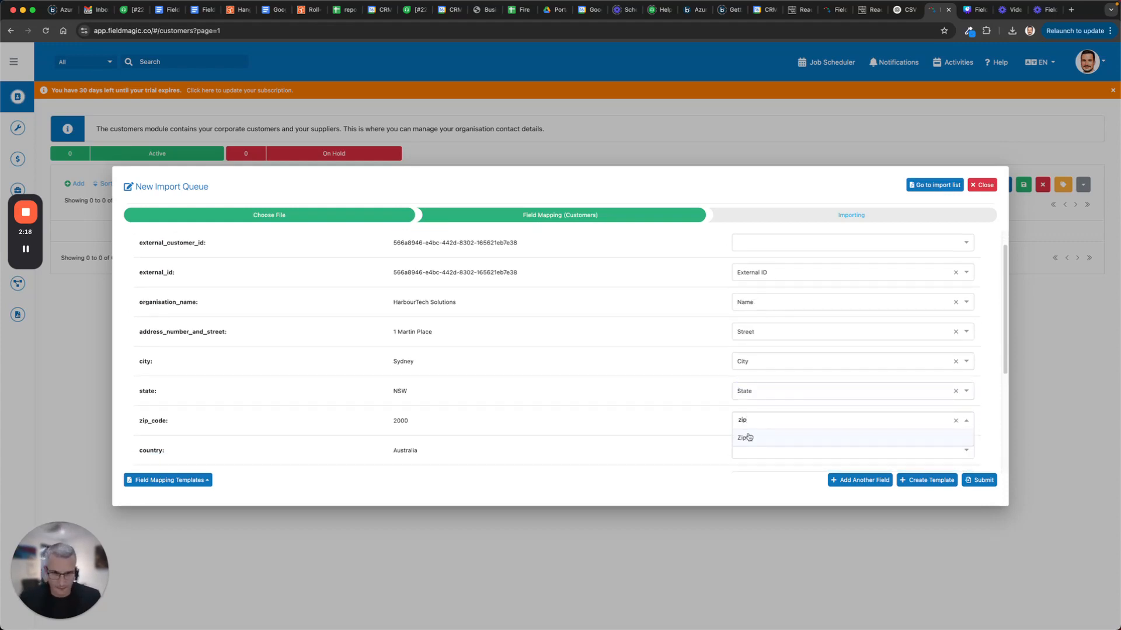
pyautogui.click(749, 437)
pyautogui.click(750, 450)
pyautogui.write('coun')
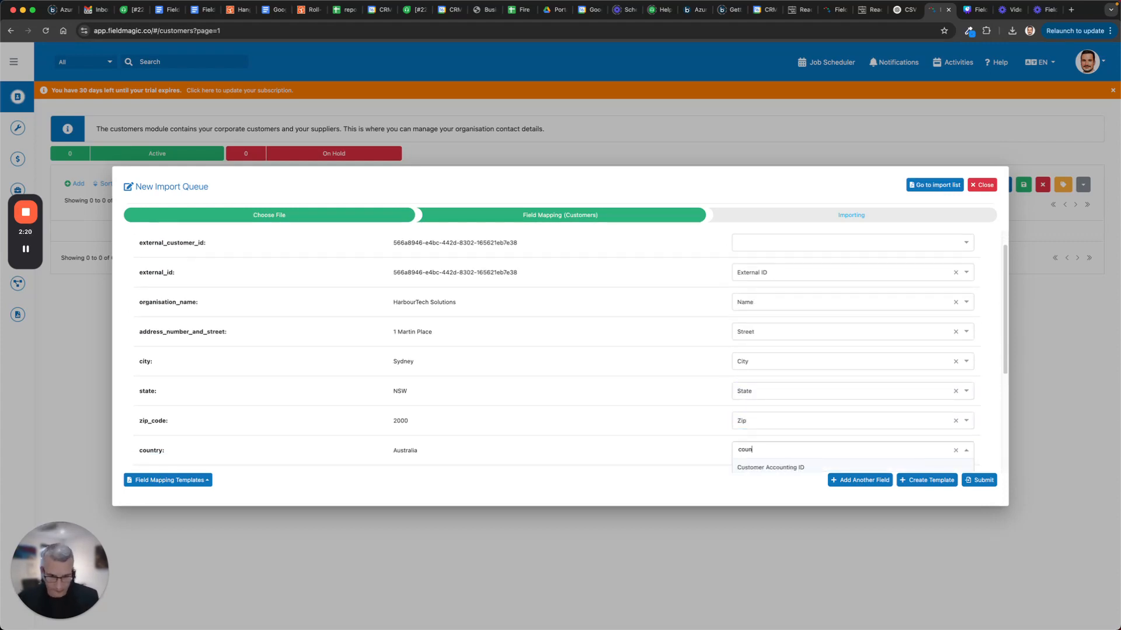
pyautogui.write('t')
pyautogui.scroll(-5, 753, 405)
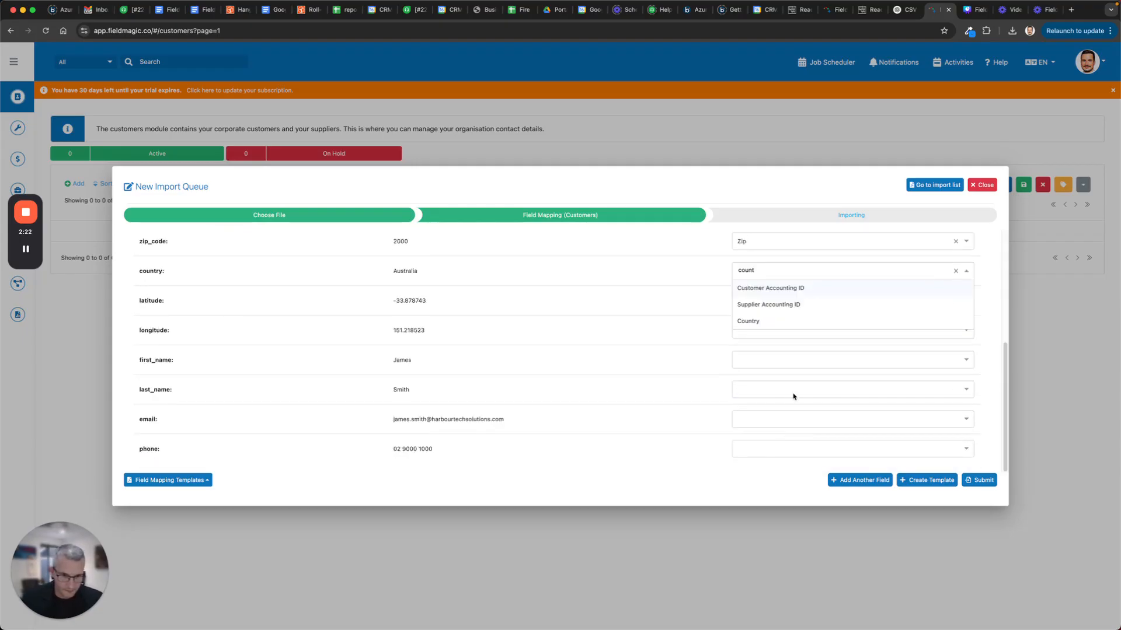
pyautogui.click(797, 327)
# Step: Map the latitude column to Latitude and the longitude column to Longitude
pyautogui.click(770, 301)
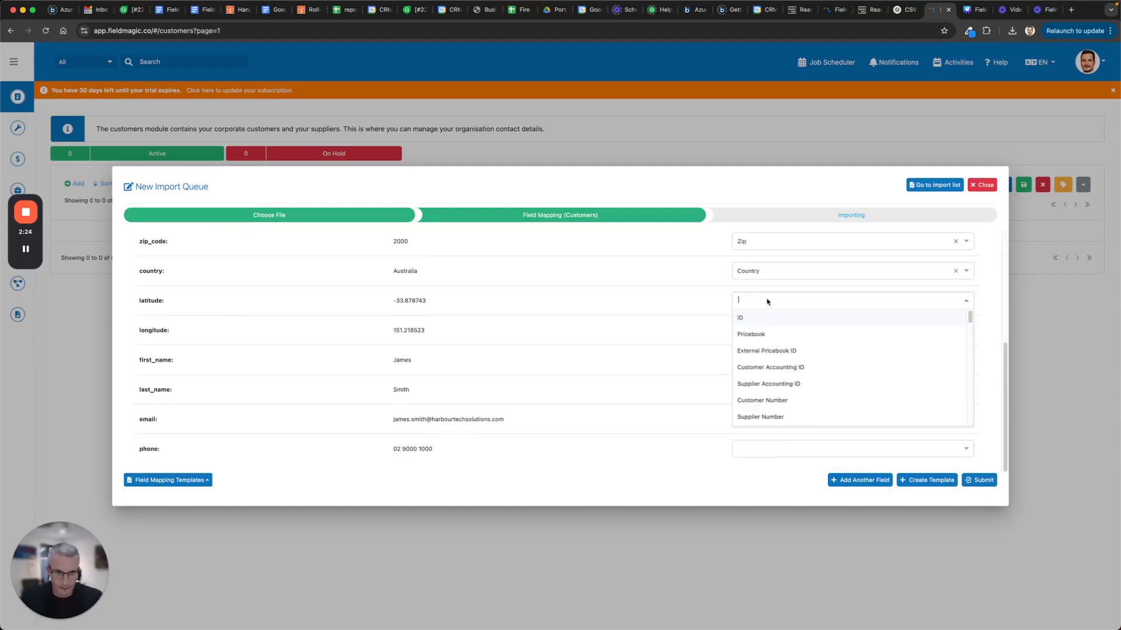
pyautogui.write('lat')
pyautogui.click(750, 318)
pyautogui.click(751, 330)
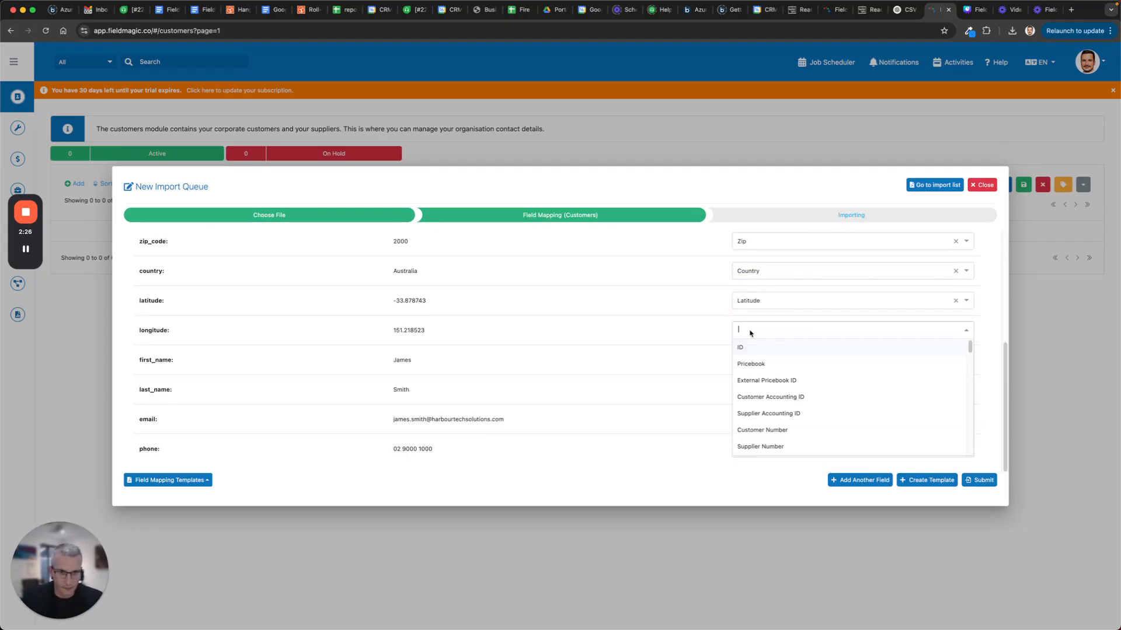
pyautogui.write('long')
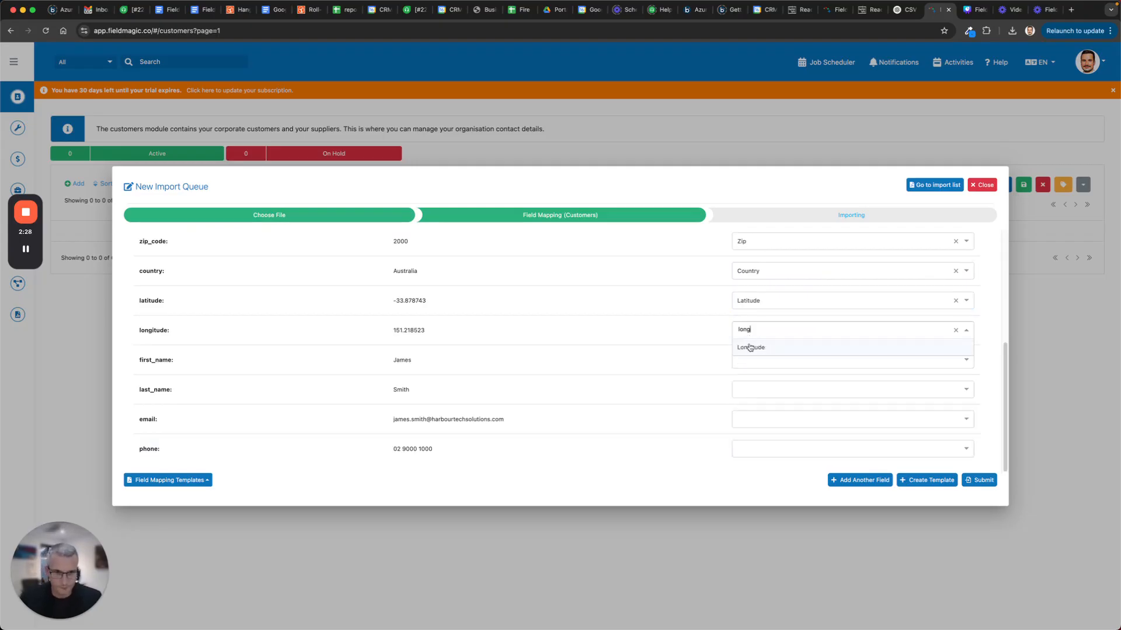
pyautogui.click(750, 348)
# Step: Map the first_name column to First Name and the last_name column to Last Name
pyautogui.click(754, 358)
pyautogui.write('fir')
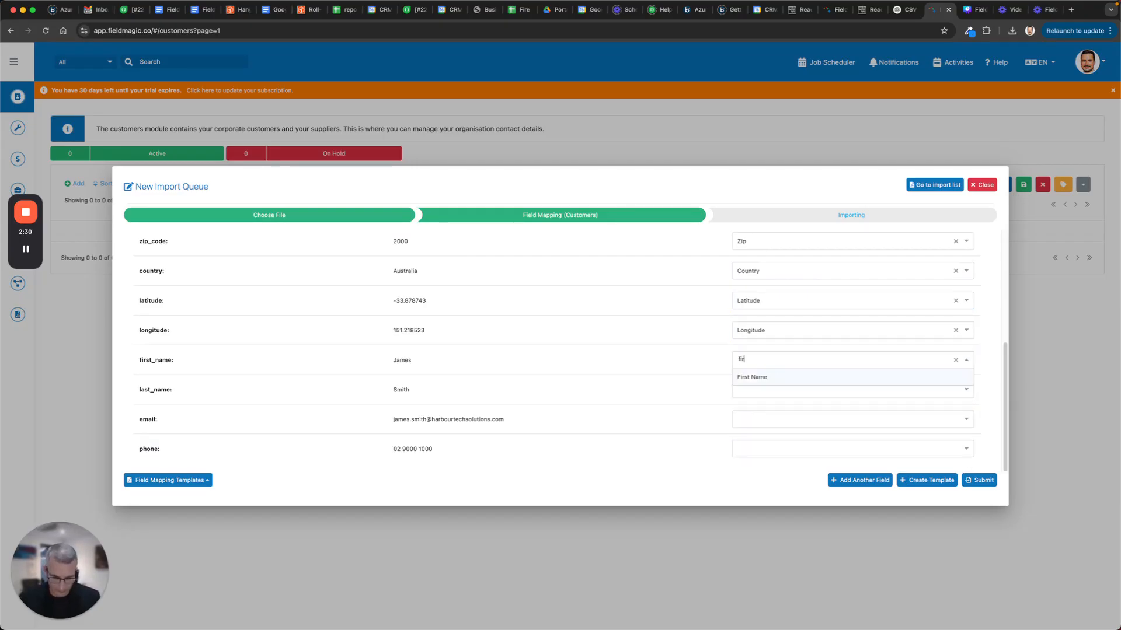
pyautogui.write('st')
pyautogui.click(751, 376)
pyautogui.click(752, 393)
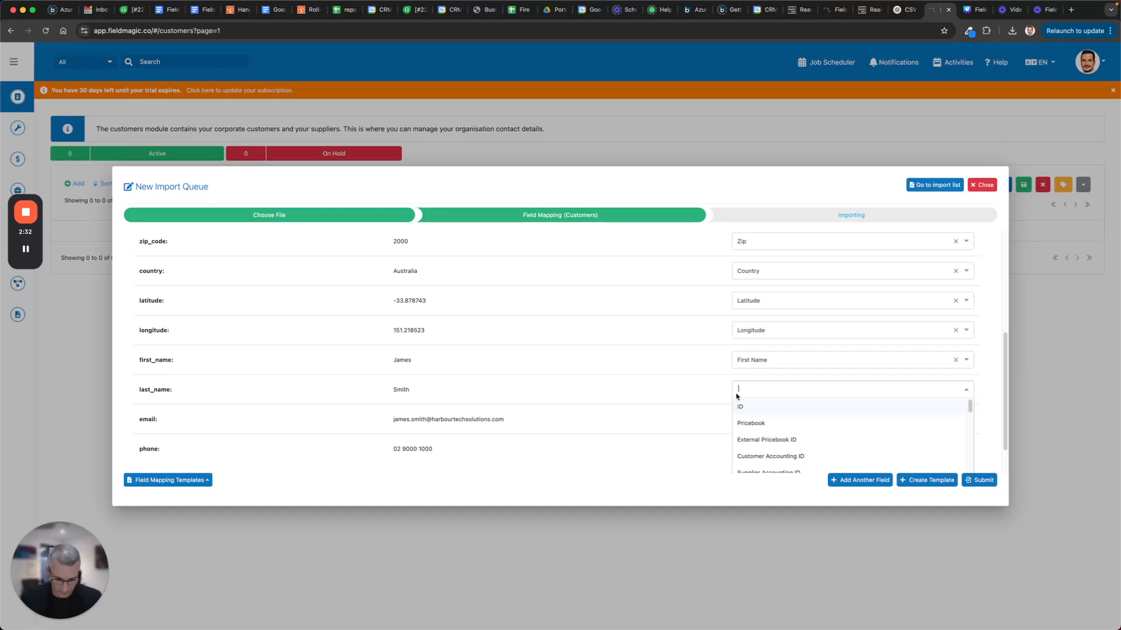
pyautogui.write('last')
pyautogui.click(741, 442)
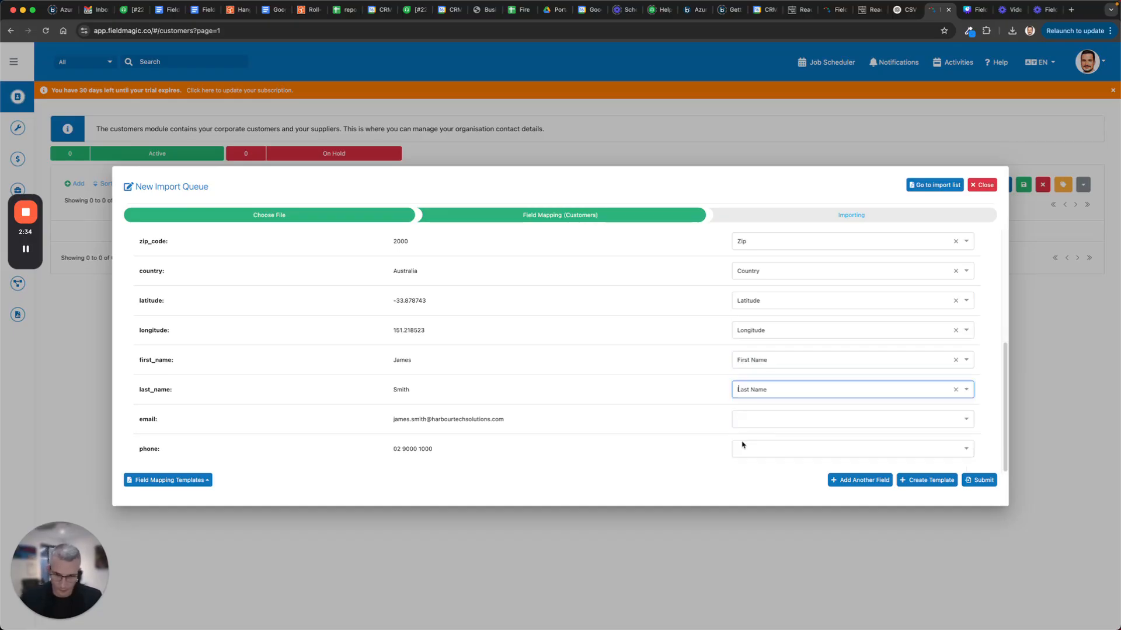
# Step: Map the email column to Email Address 1 and the phone column to Work Phone 1
pyautogui.click(775, 419)
pyautogui.write('email')
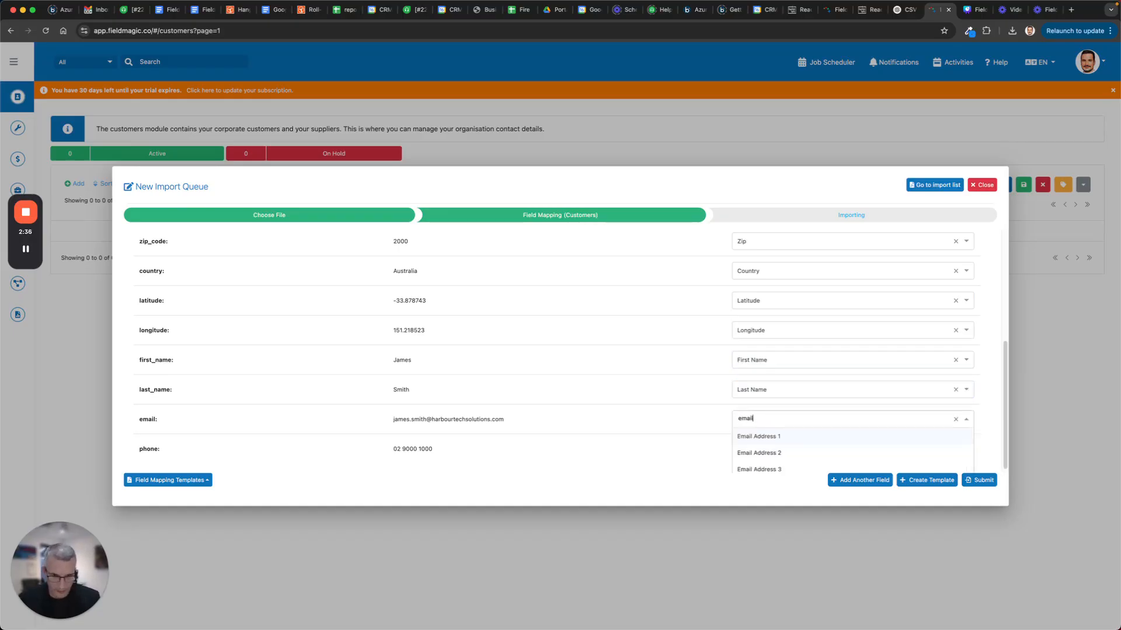
pyautogui.click(791, 437)
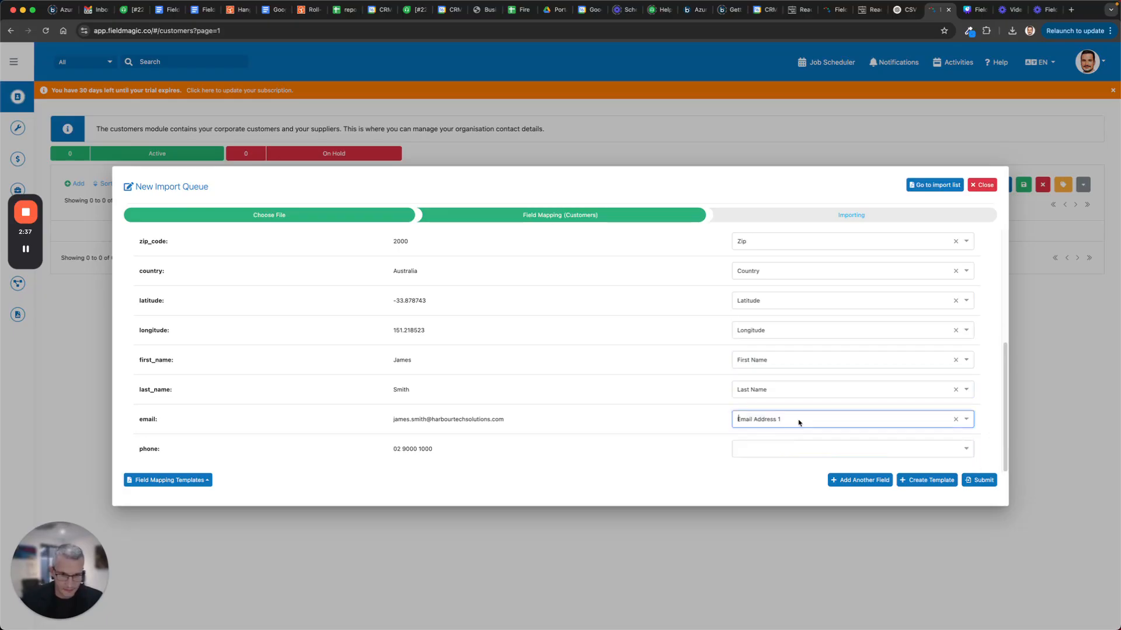
pyautogui.click(766, 450)
pyautogui.write('phone')
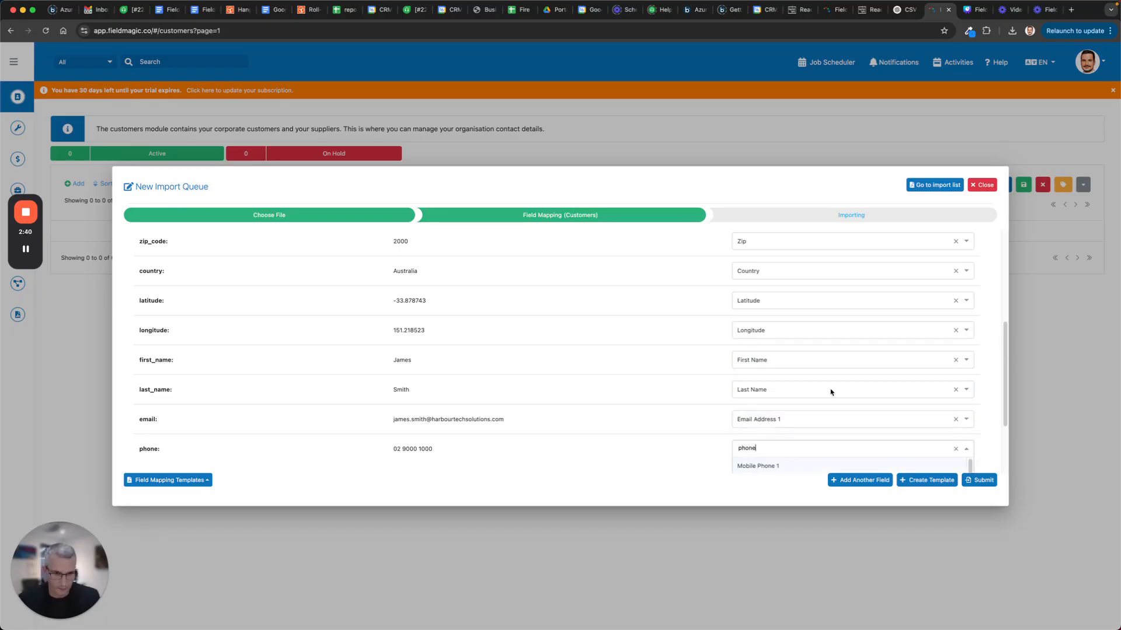
pyautogui.press('super+a')
pyautogui.write('work')
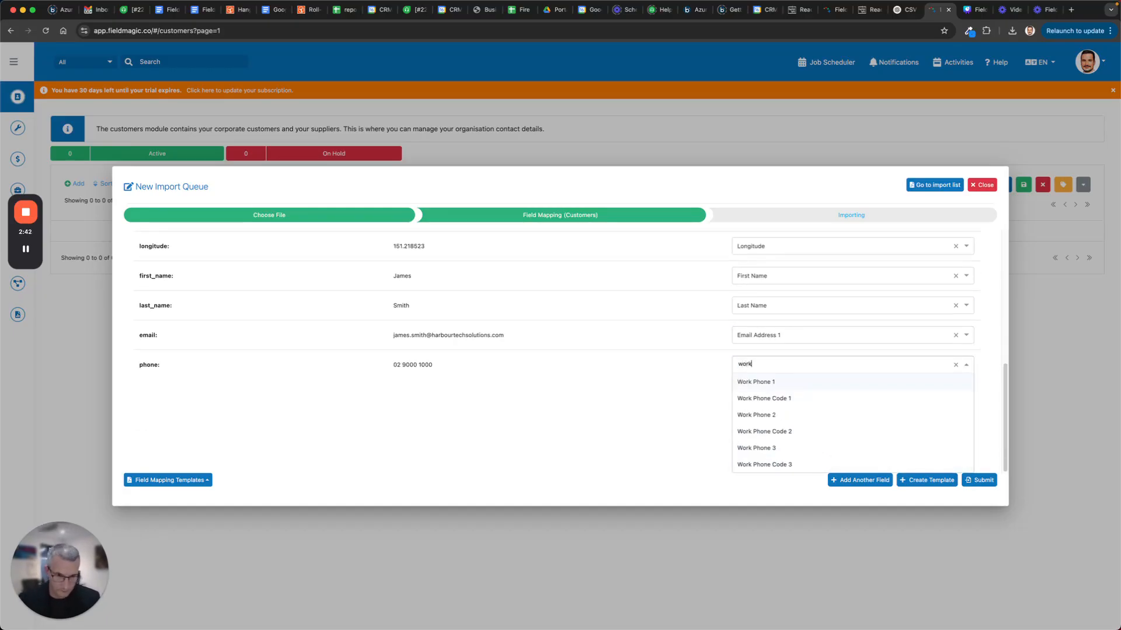
pyautogui.click(802, 384)
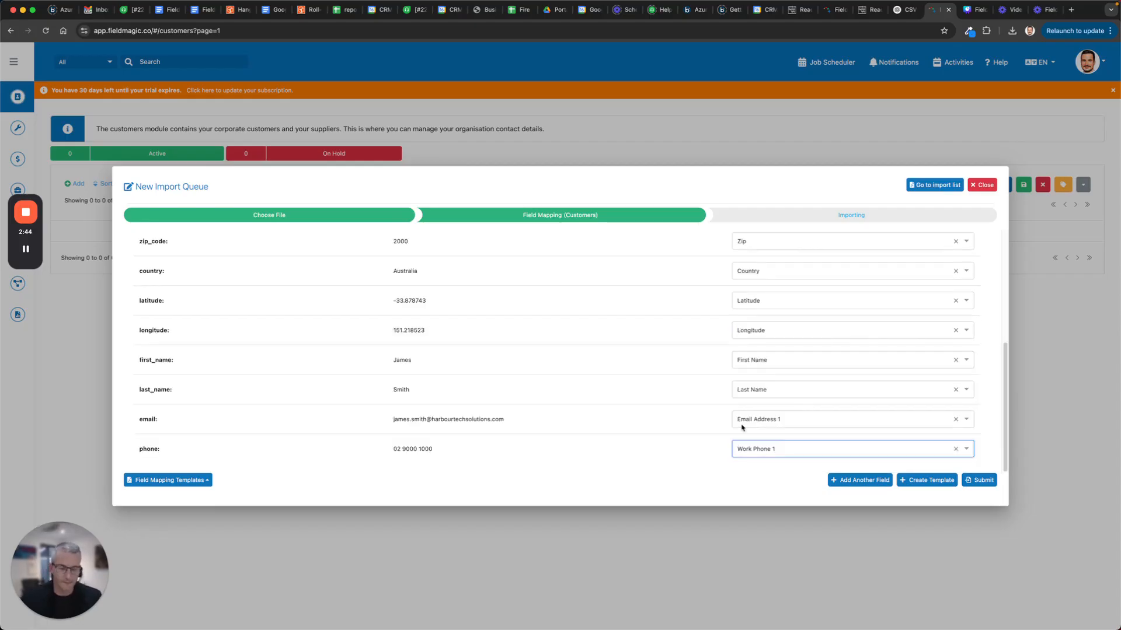
# Step: Save the field mapping as a template named Customers Import
pyautogui.scroll(5, 696, 387)
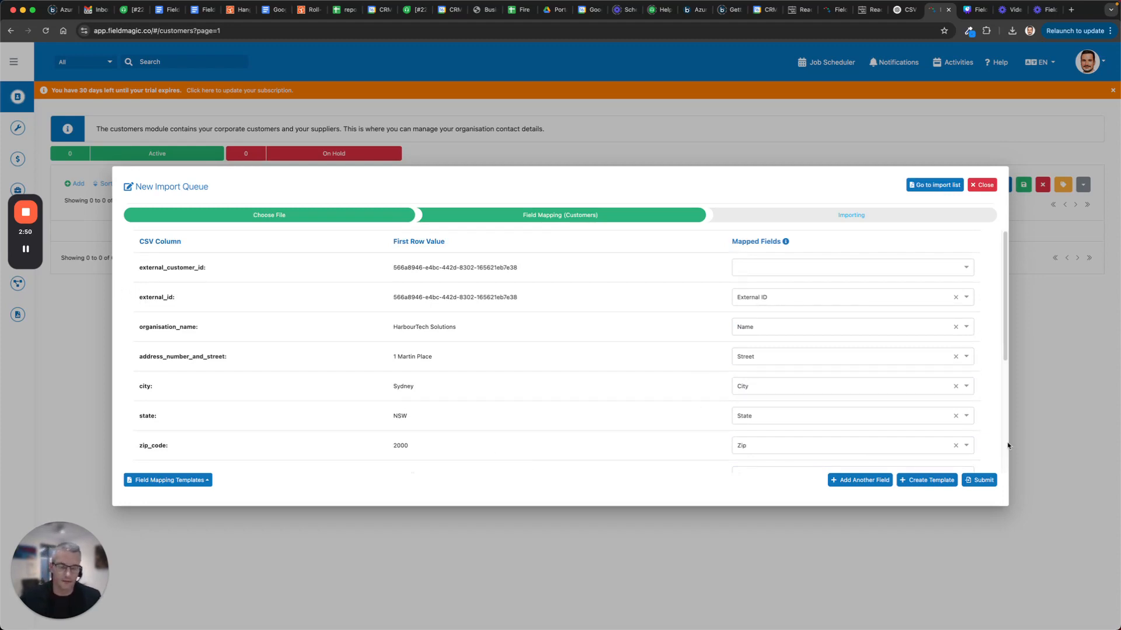
pyautogui.click(942, 483)
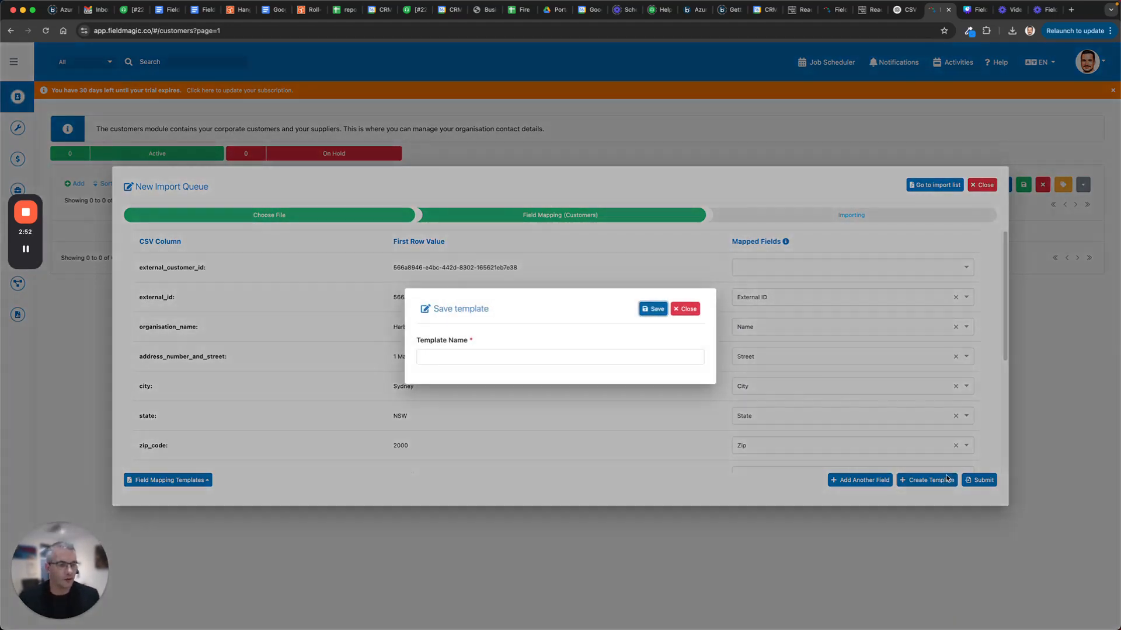
pyautogui.click(446, 355)
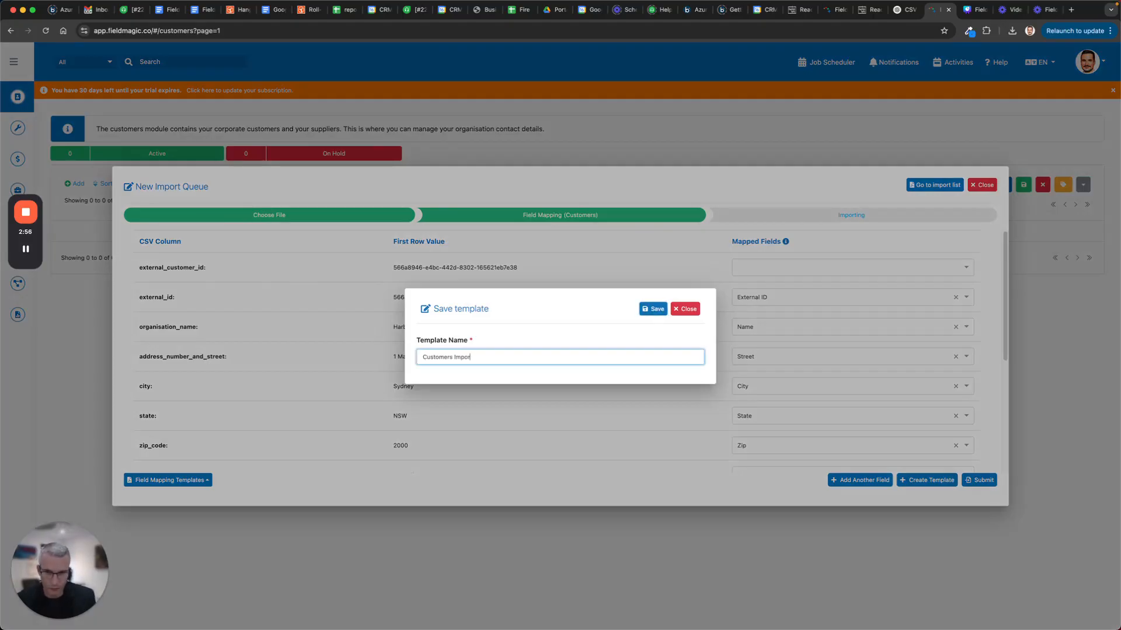
pyautogui.write('Customers Import')
pyautogui.click(653, 309)
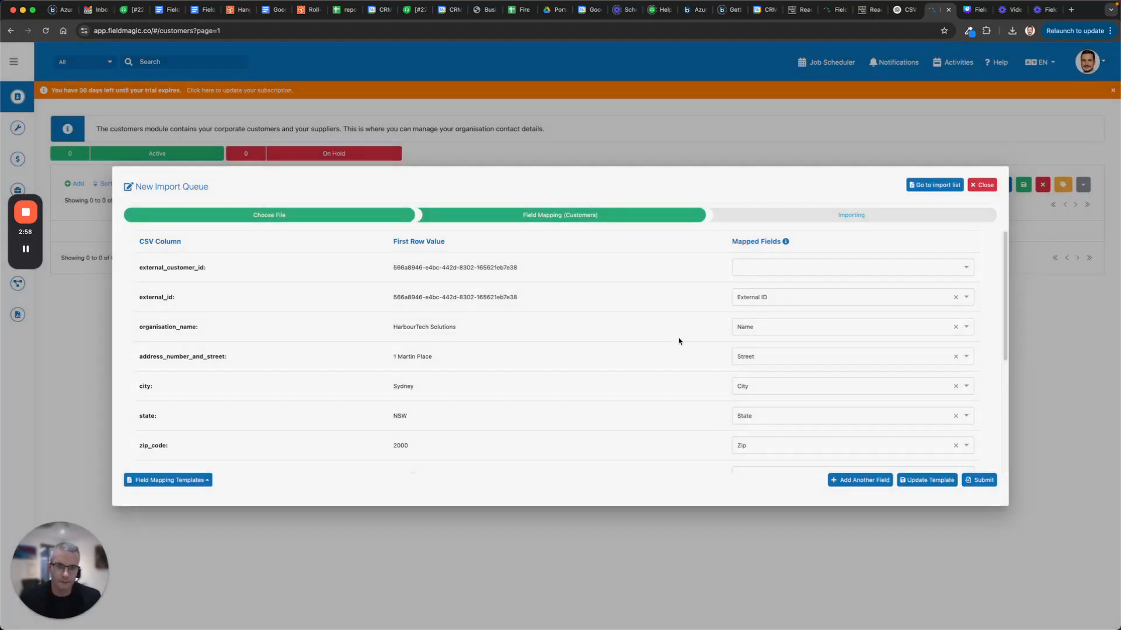
# Step: Try to submit the customer import with the current field mapping and dismiss the notifications
pyautogui.click(982, 485)
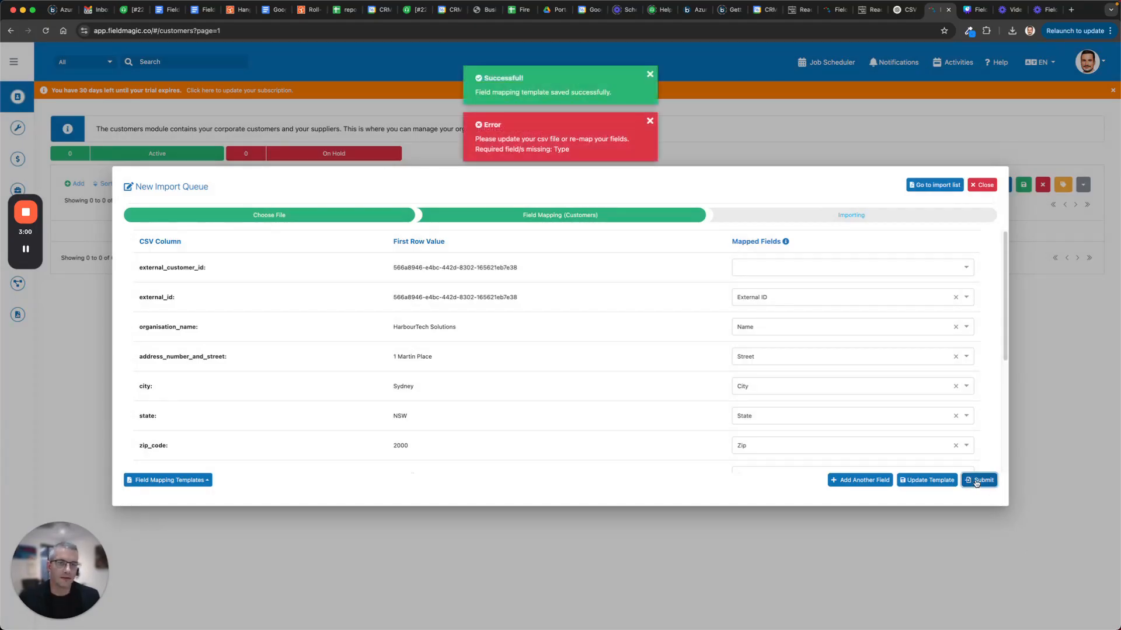
pyautogui.click(649, 122)
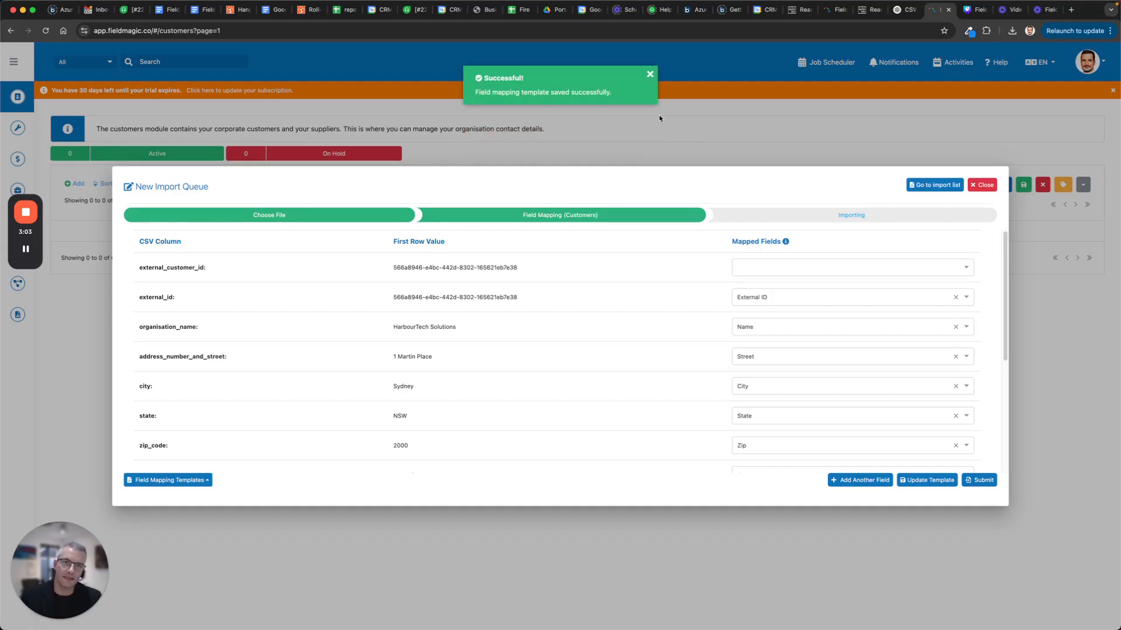
pyautogui.click(650, 76)
# Step: Add two additional fields to the customer mapping and set the first to Type with the value Organization
pyautogui.scroll(-5, 686, 455)
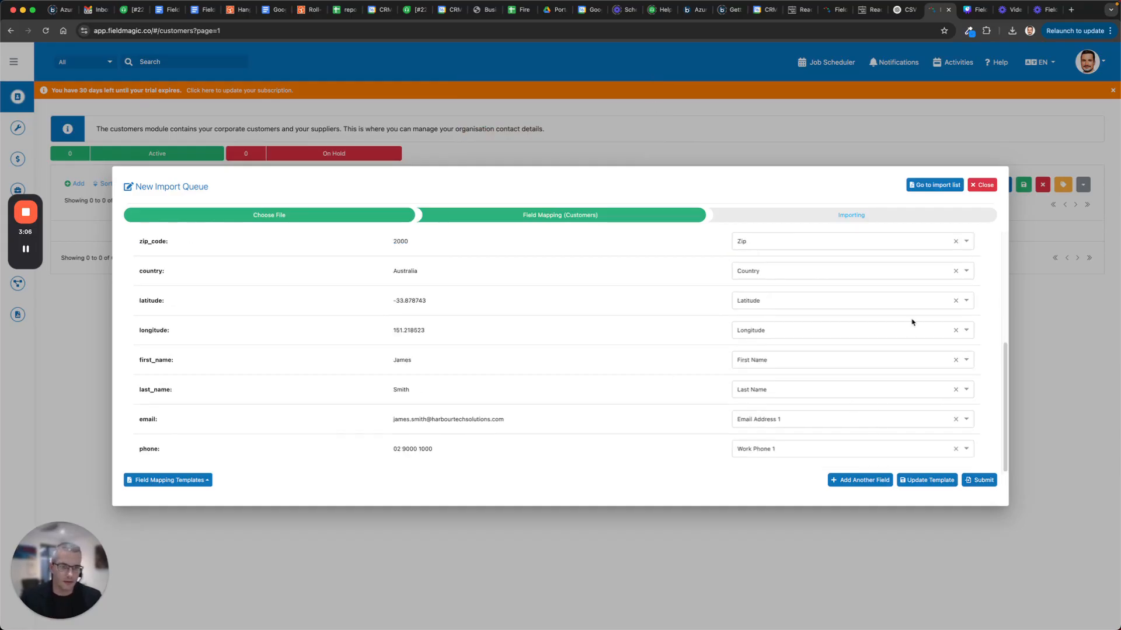
pyautogui.click(874, 480)
pyautogui.click(864, 481)
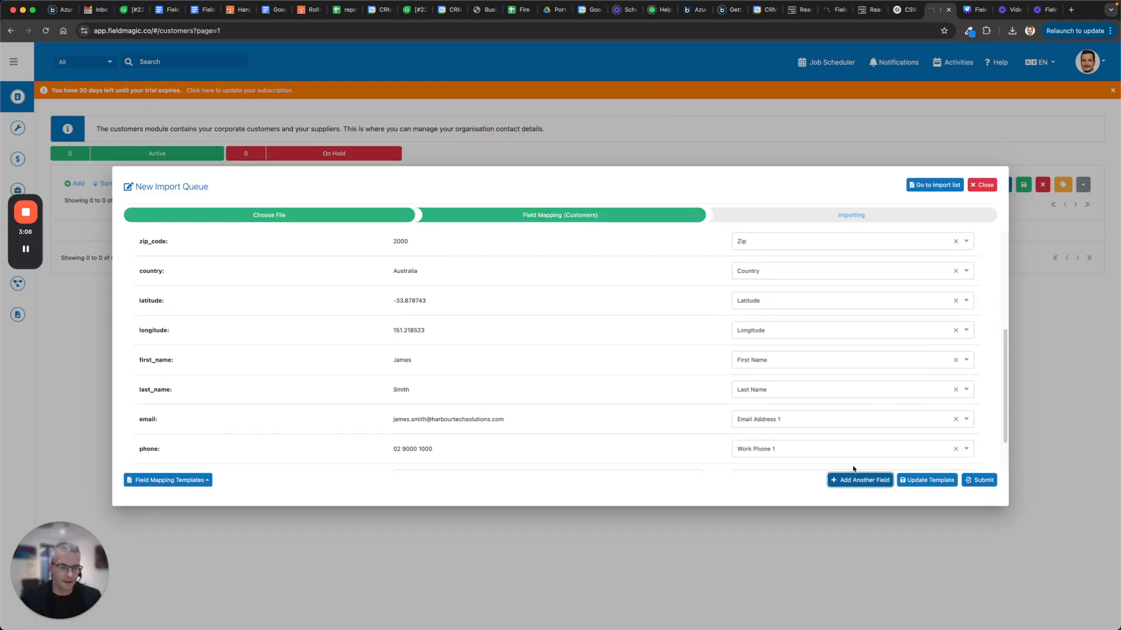
pyautogui.click(788, 419)
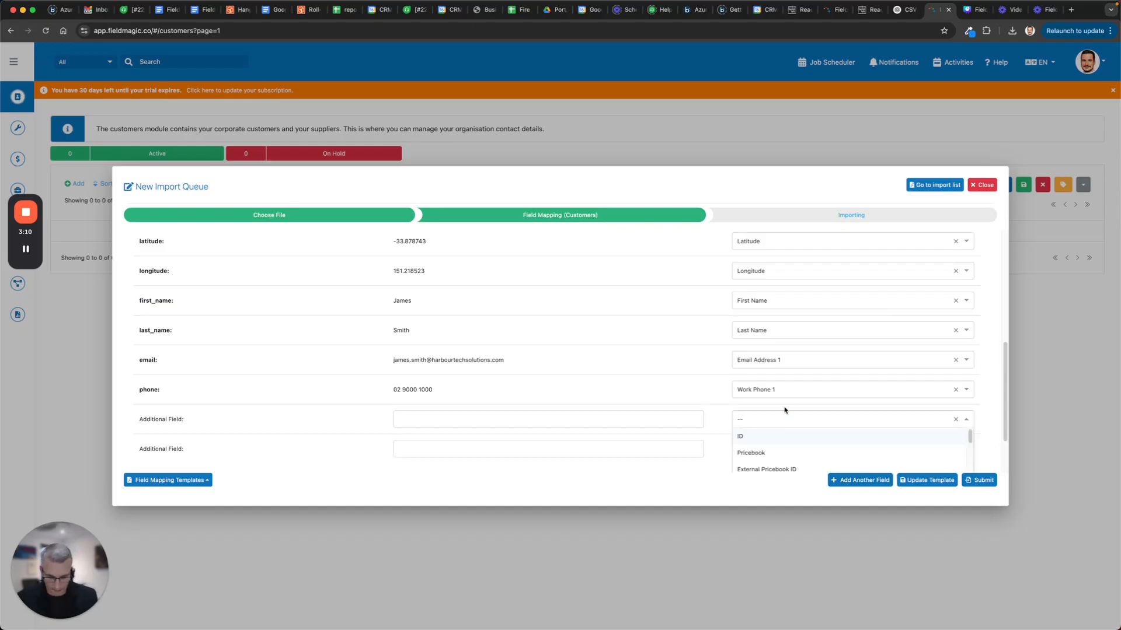
pyautogui.write('type')
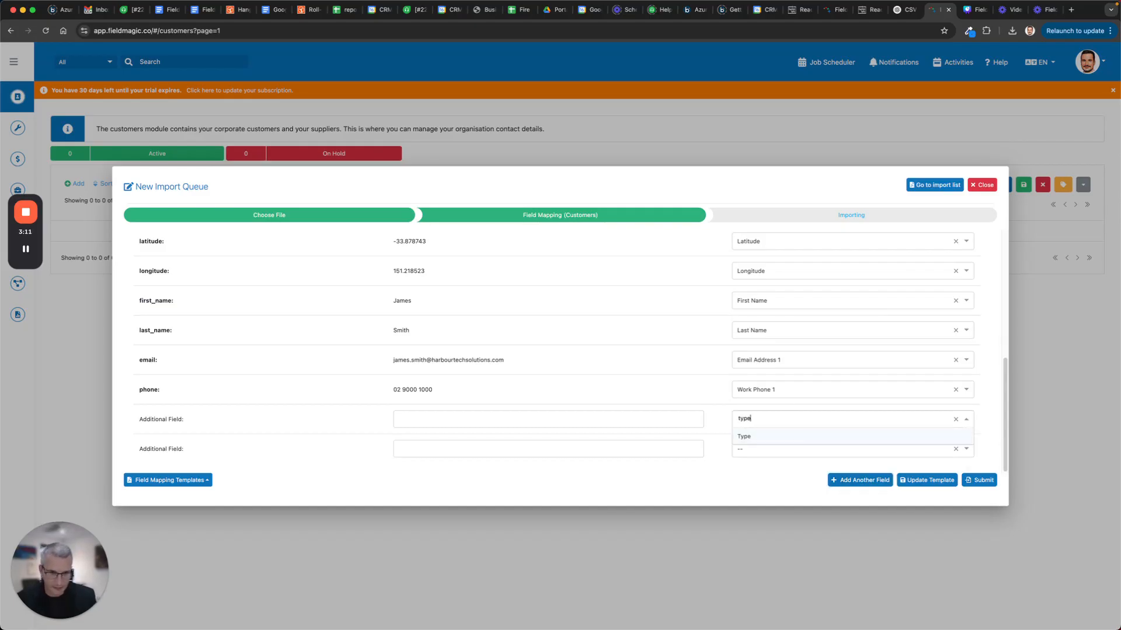
pyautogui.click(799, 437)
pyautogui.click(659, 425)
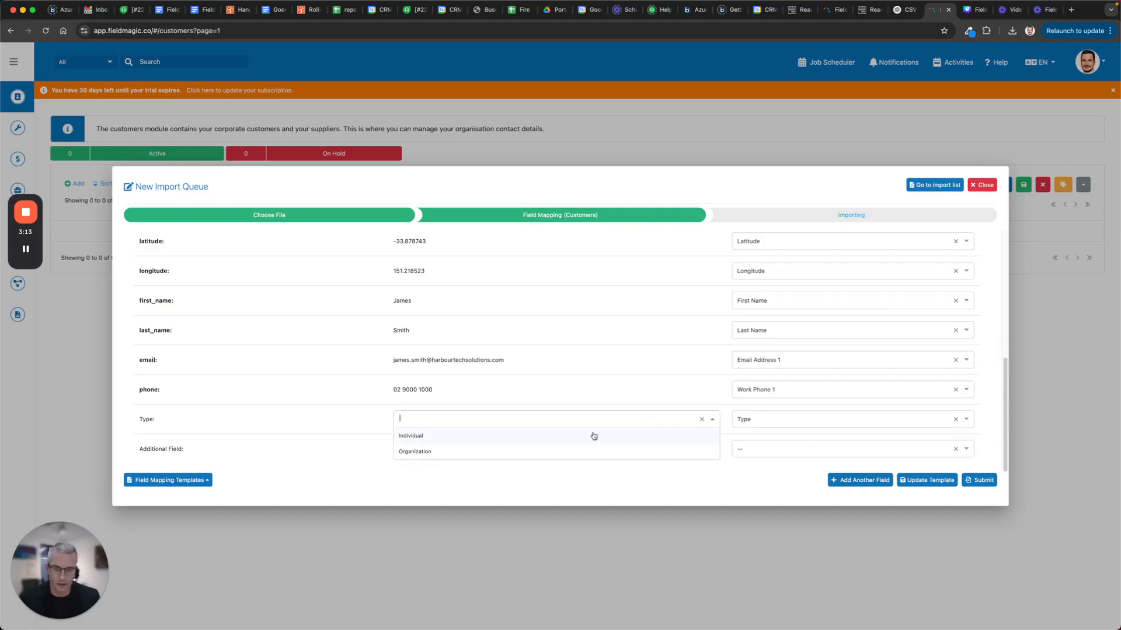
pyautogui.click(479, 452)
# Step: Map the second additional field to Is customer? and switch its value on
pyautogui.click(765, 454)
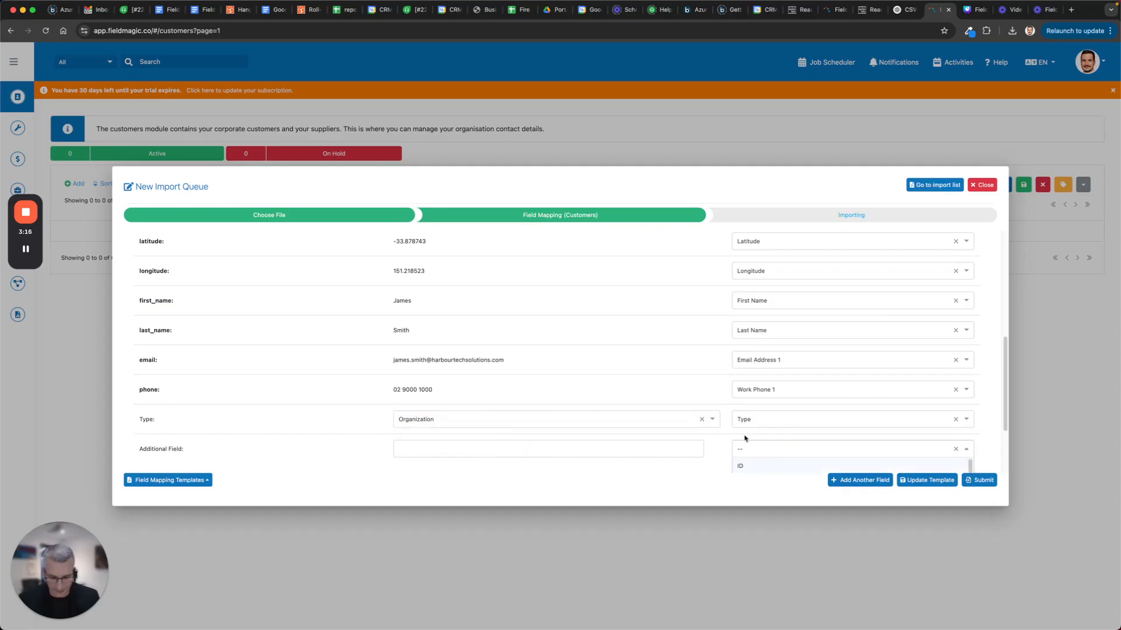
pyautogui.write('cus')
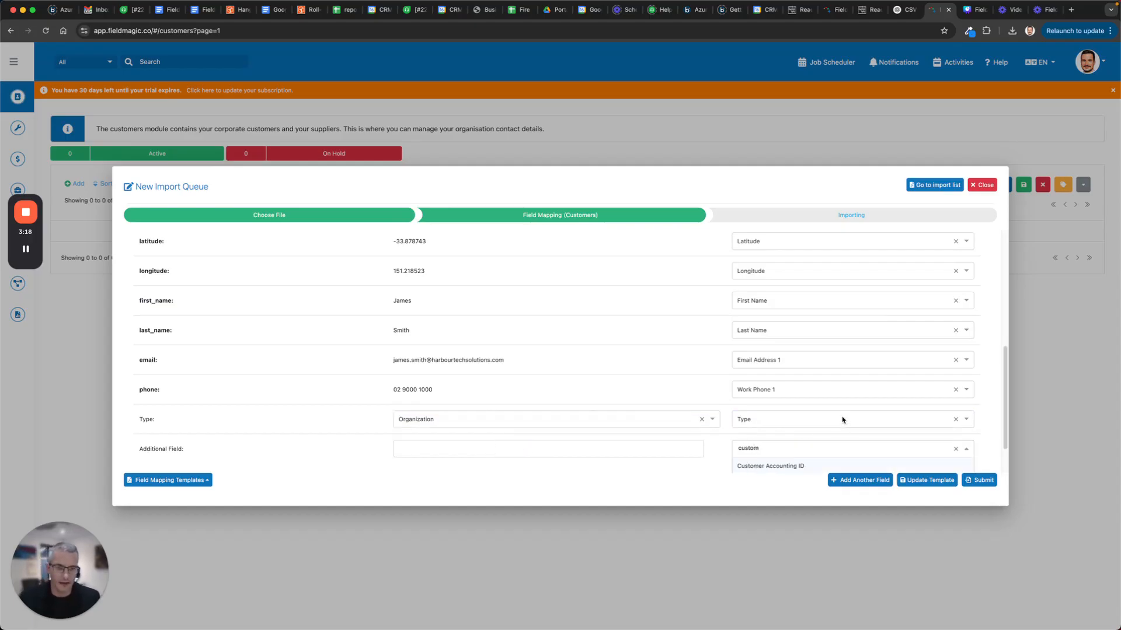
pyautogui.write('tom')
pyautogui.click(763, 471)
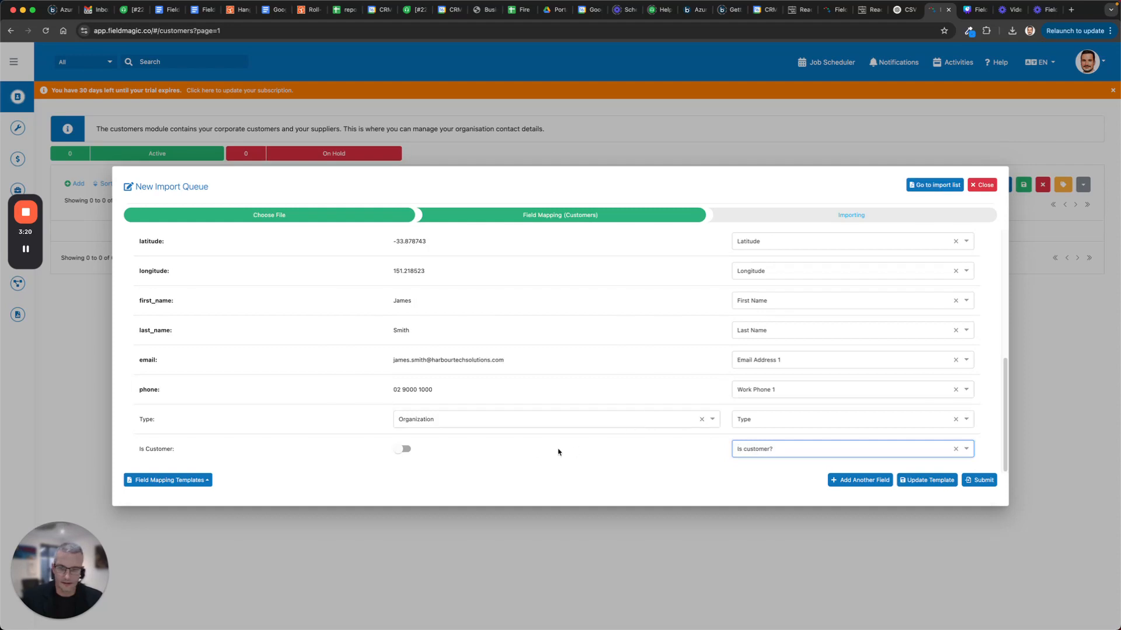
pyautogui.click(407, 448)
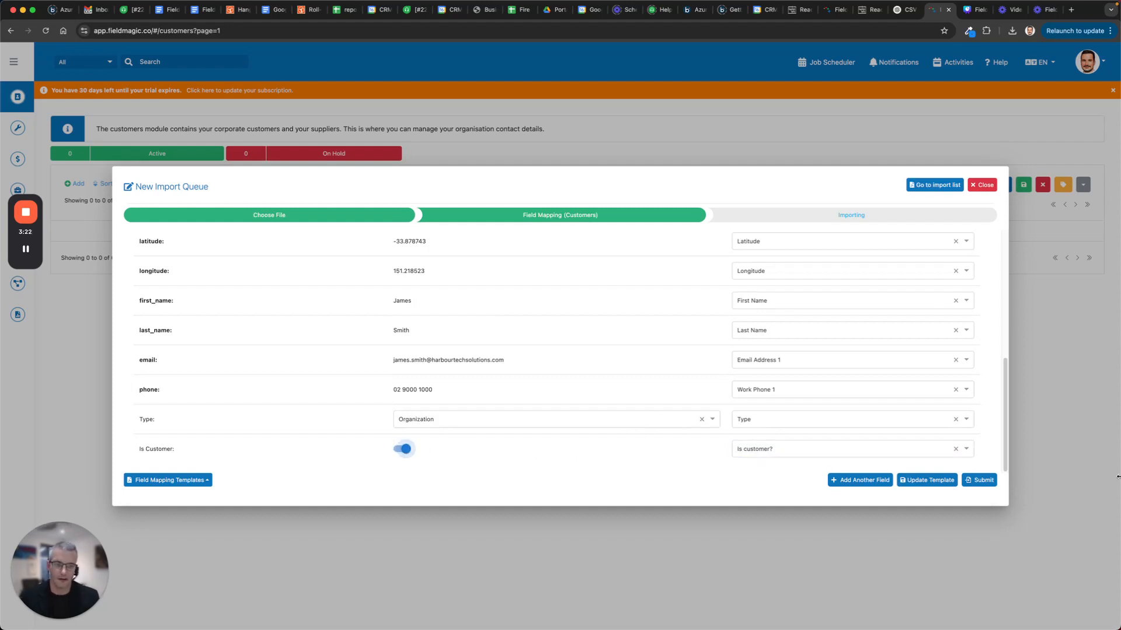
# Step: Update the Customers Import mapping template, submit the customer import and dismiss the notifications
pyautogui.click(946, 481)
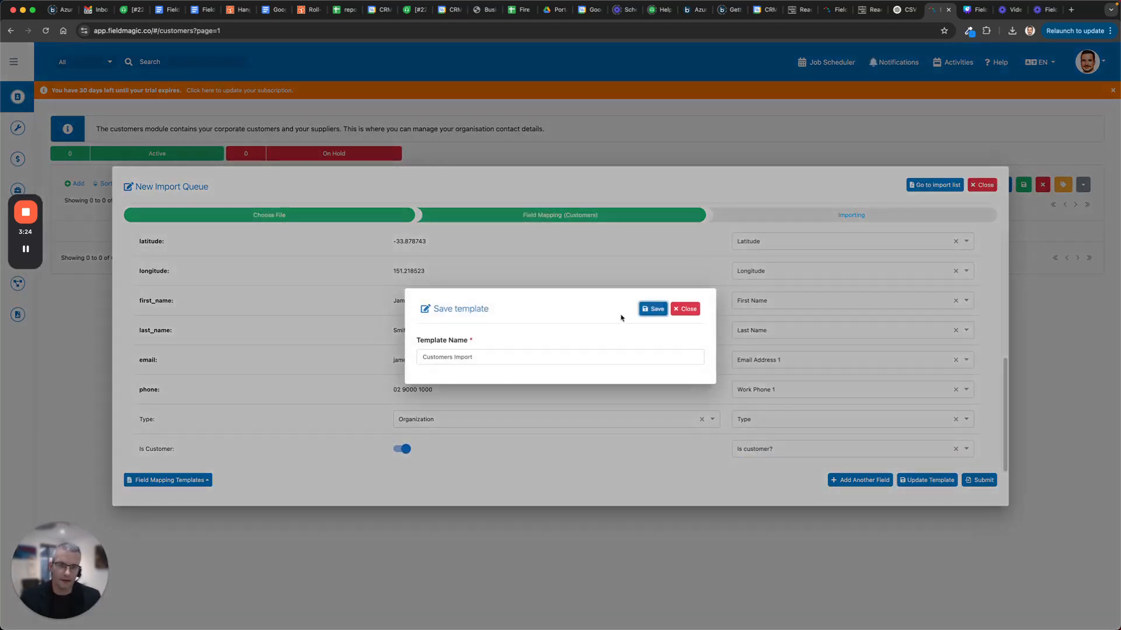
pyautogui.click(654, 309)
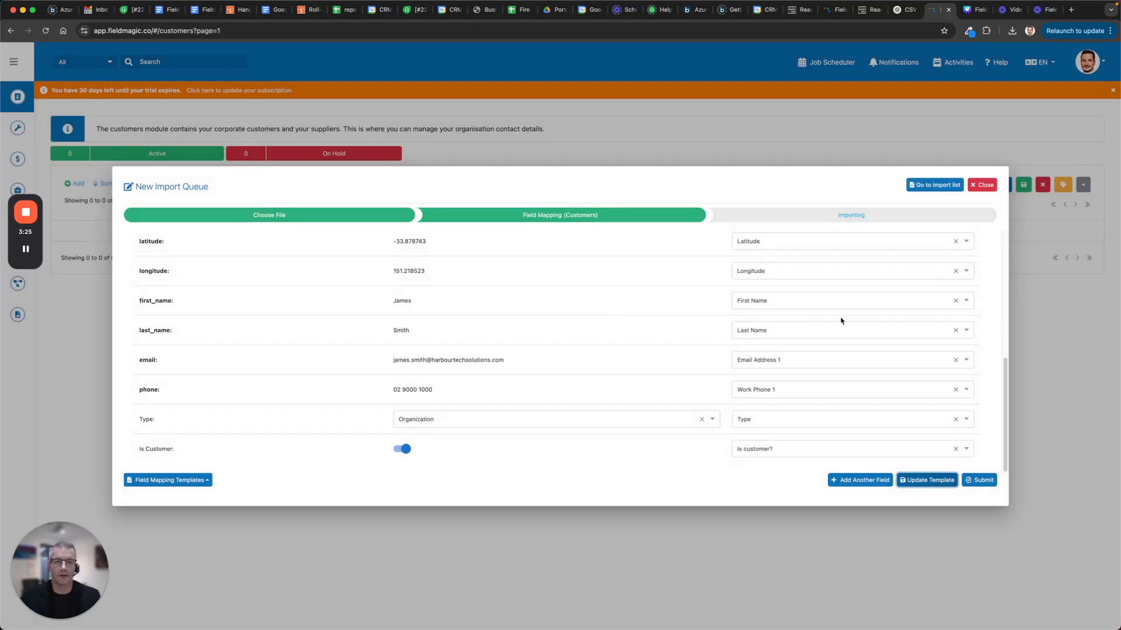
pyautogui.click(990, 484)
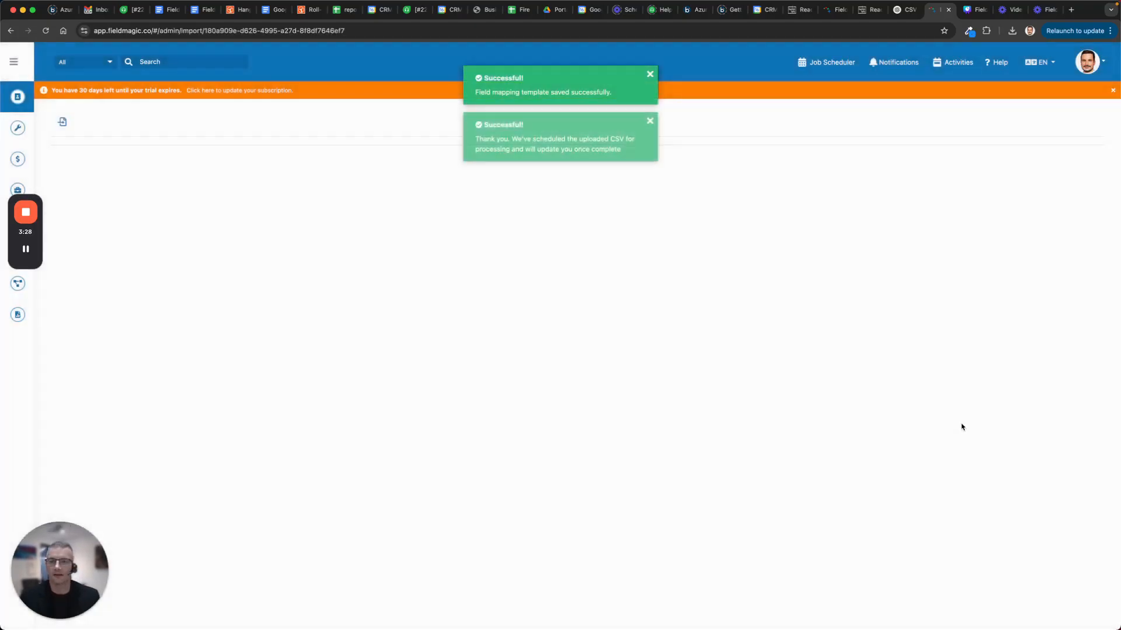
pyautogui.click(650, 74)
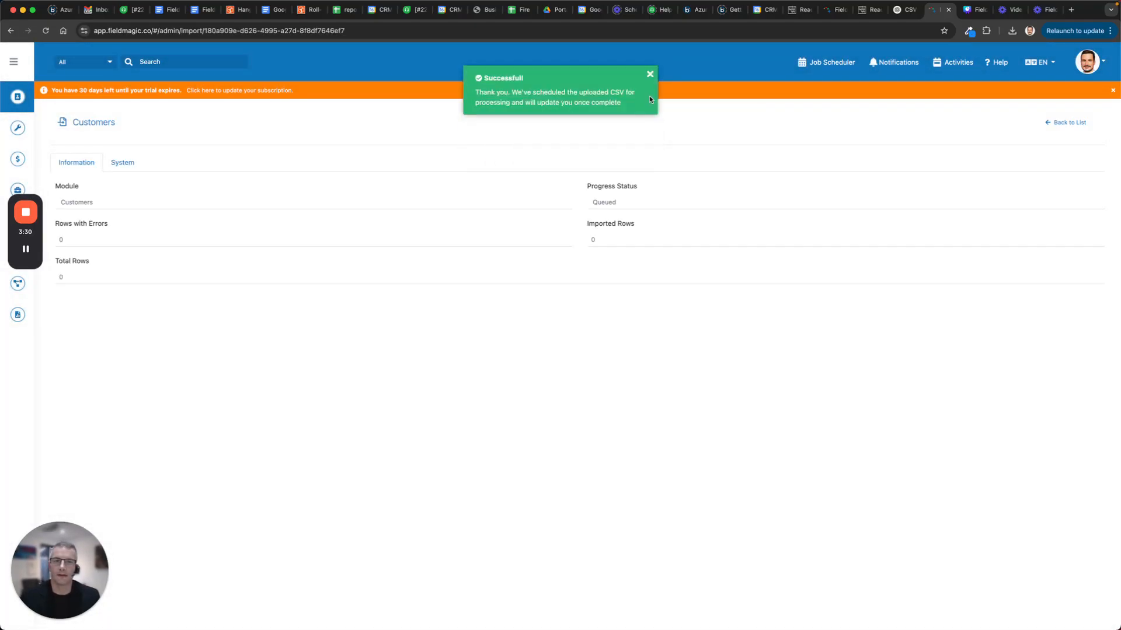
pyautogui.click(650, 75)
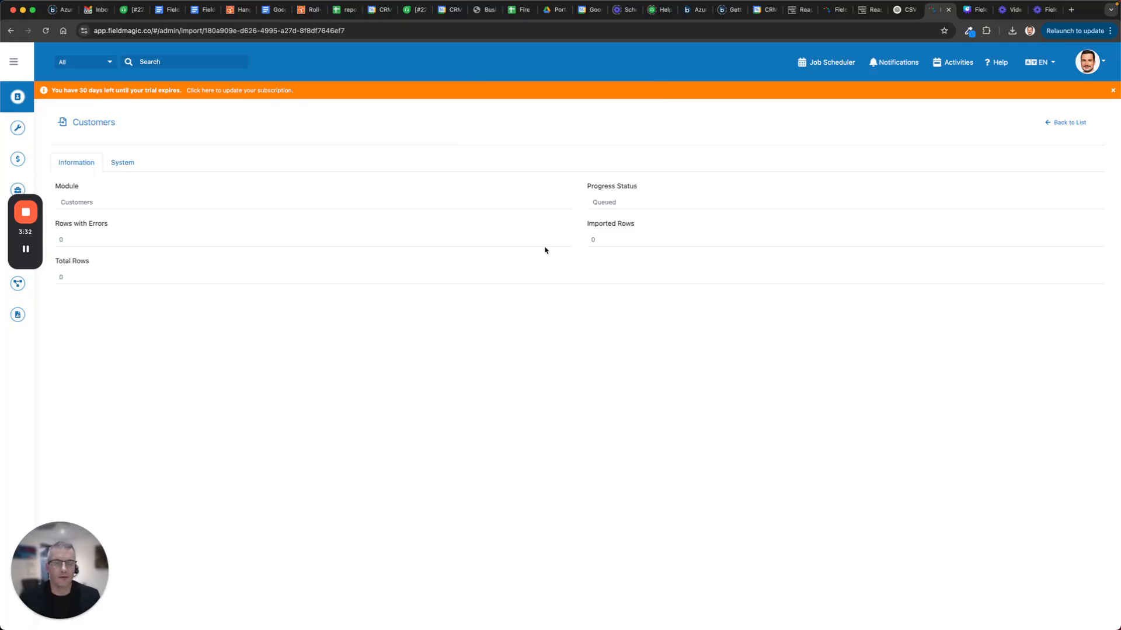
# Step: Refresh the customer import record and check its progress status and row counts
pyautogui.press('super+r')
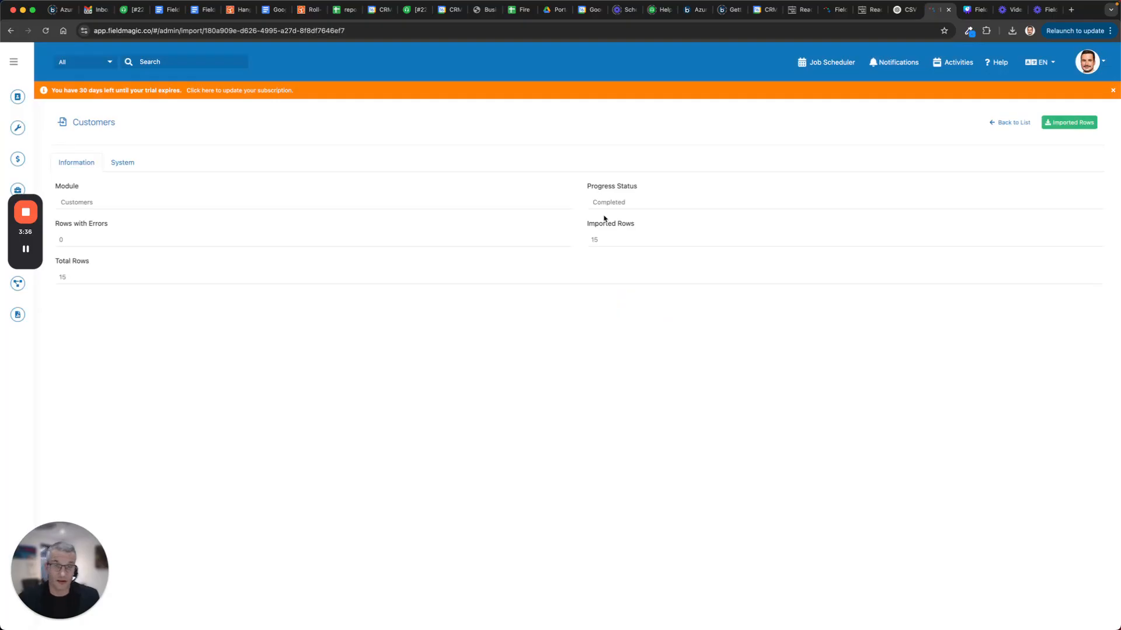
pyautogui.moveTo(372, 161); pyautogui.dragTo(778, 323)
pyautogui.click(822, 290)
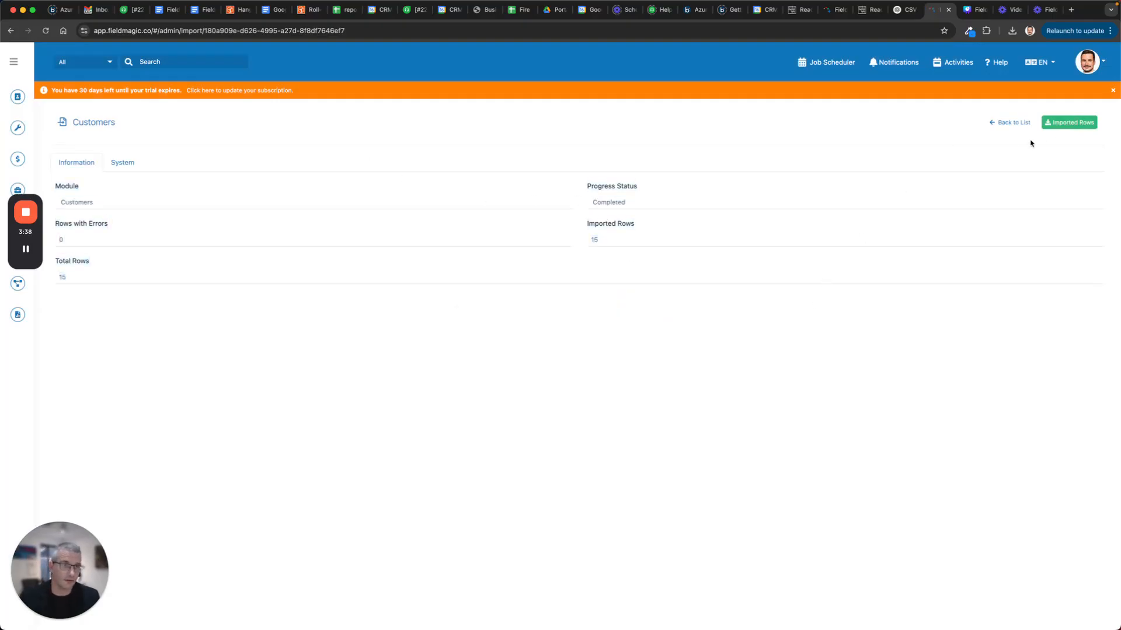
# Step: Open the Customers list and review the imported customer records
pyautogui.moveTo(18, 96)
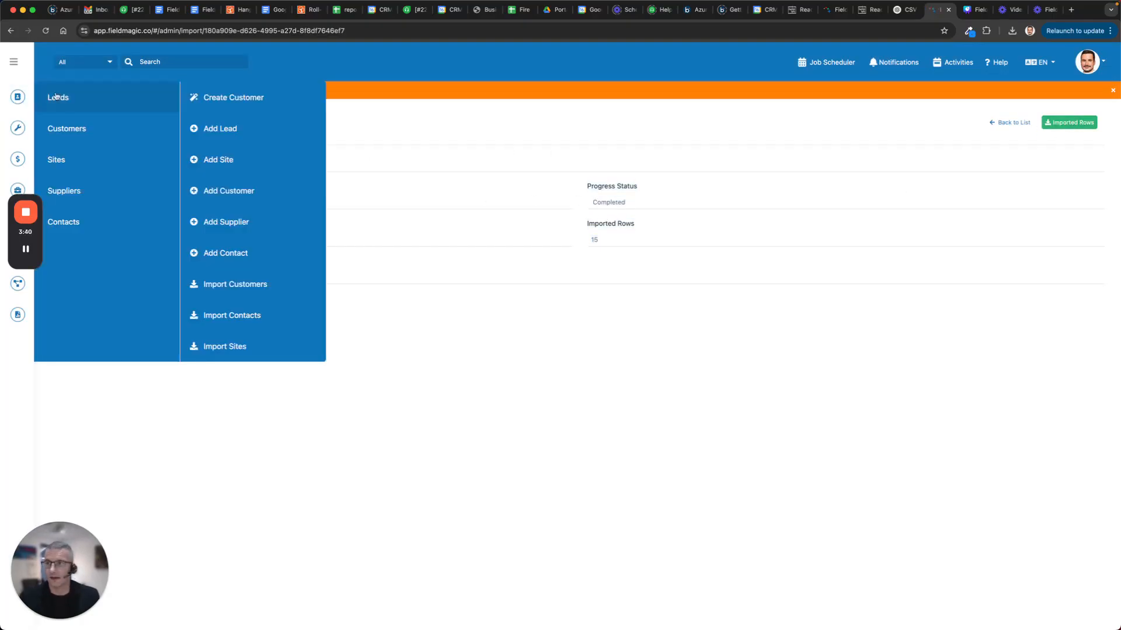
pyautogui.click(74, 128)
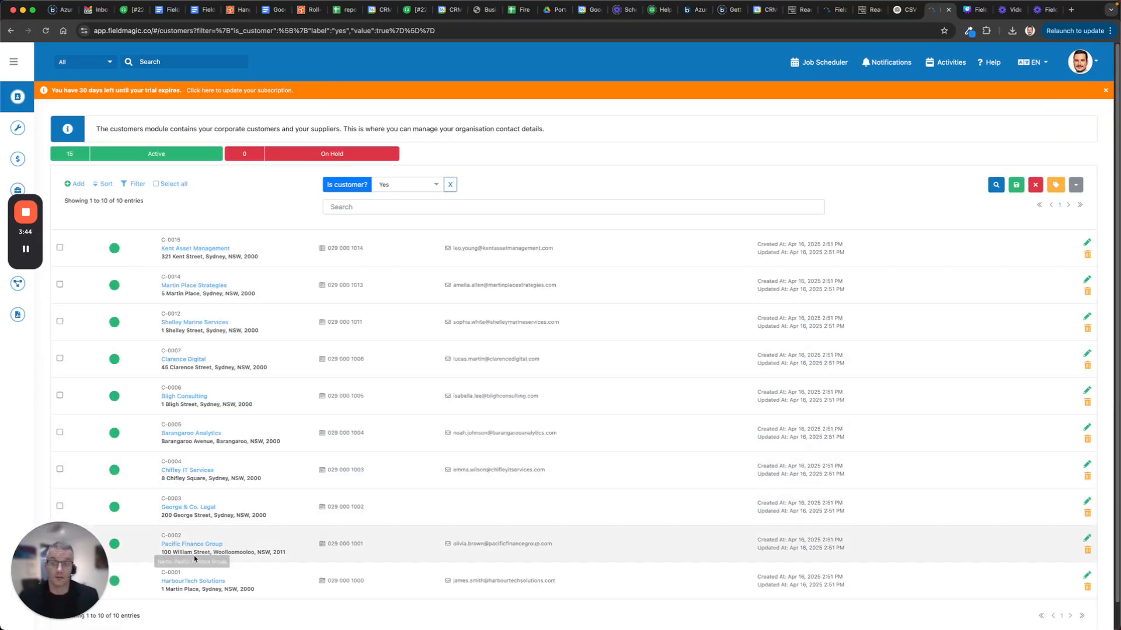
pyautogui.scroll(-1, 198, 572)
pyautogui.scroll(1, 350, 438)
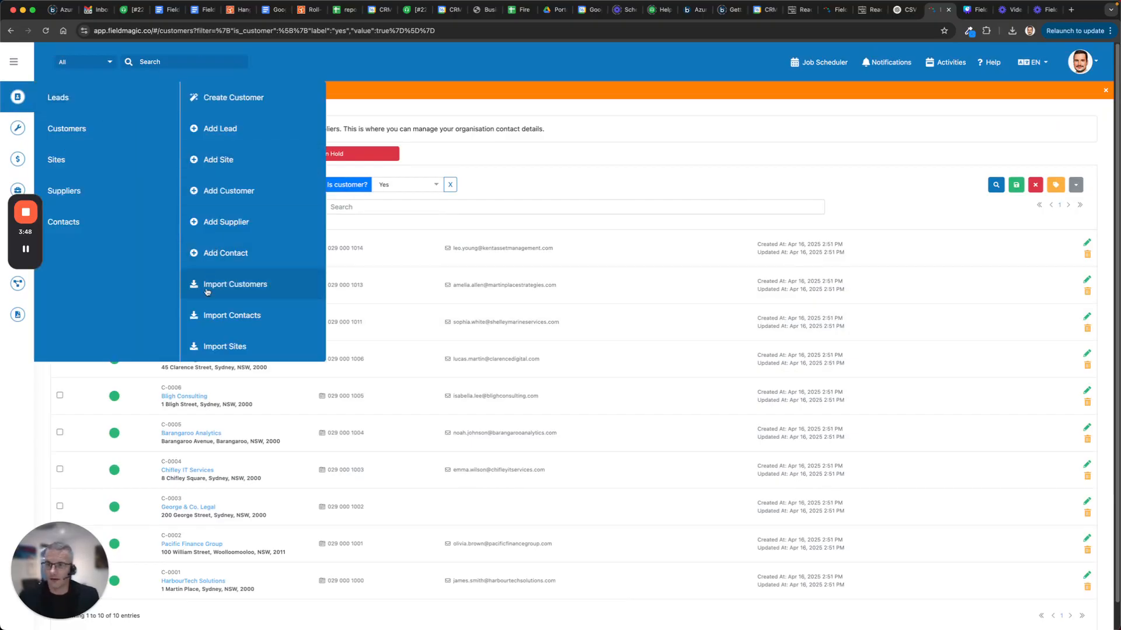
# Step: Start a Sites import and upload organisations_realistic.csv from the Data Import folder as its source file
pyautogui.moveTo(18, 96)
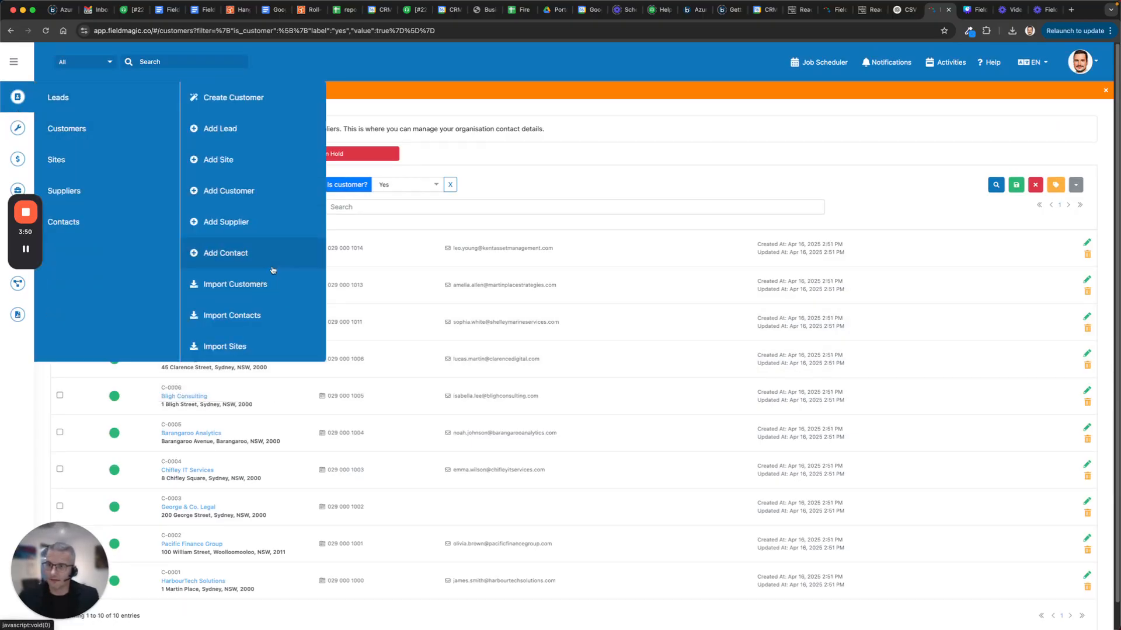
pyautogui.click(271, 348)
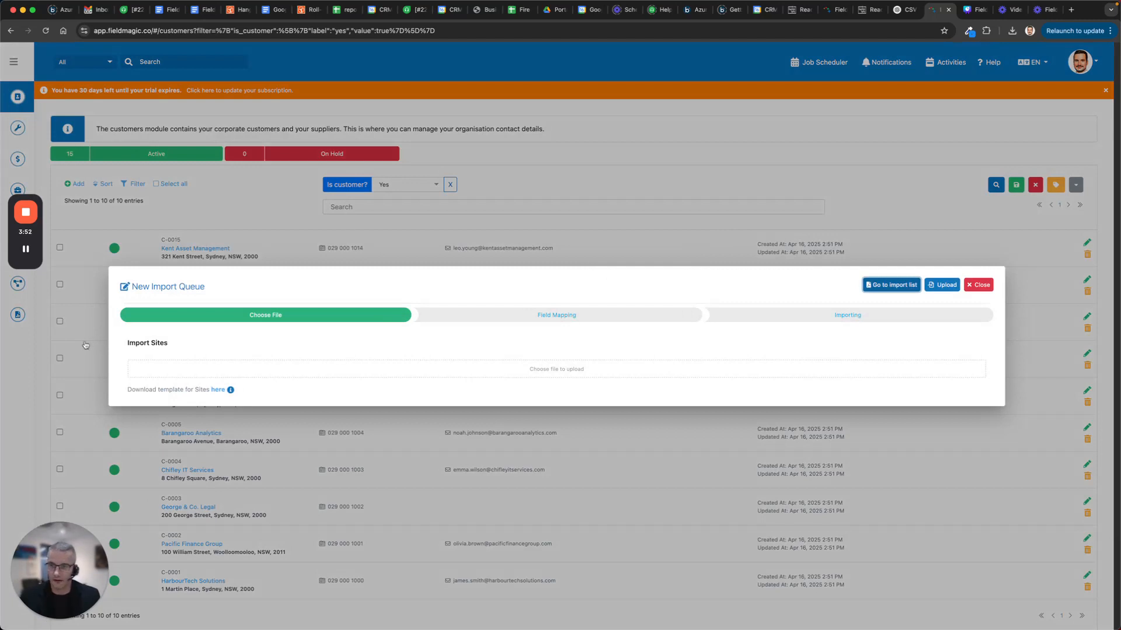
pyautogui.press('super+Tab')
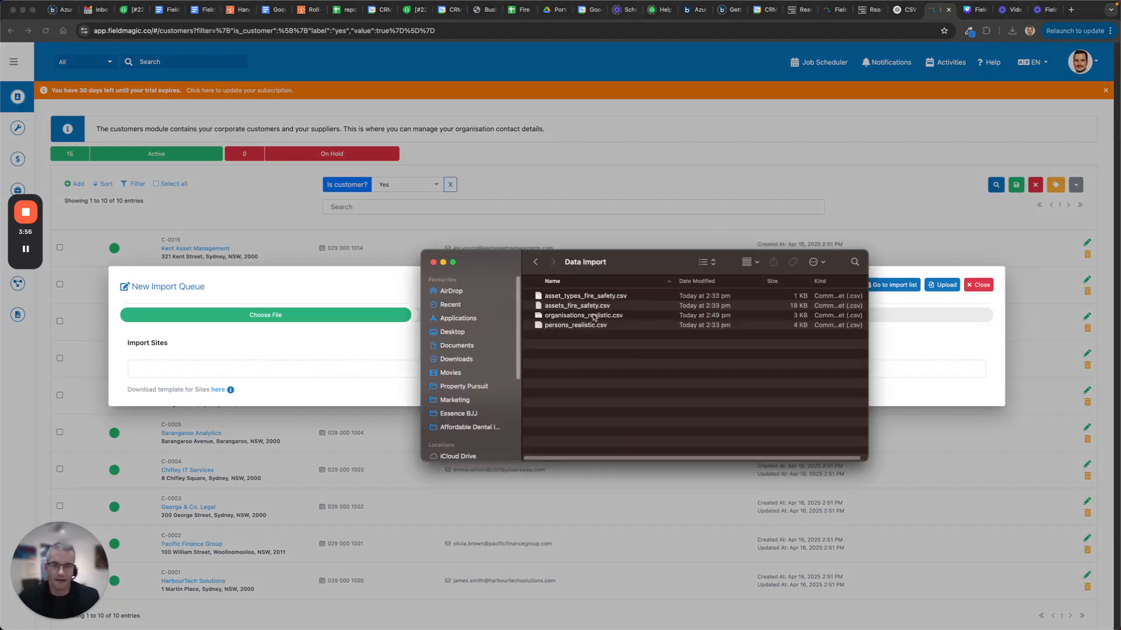
pyautogui.moveTo(588, 315); pyautogui.dragTo(401, 368)
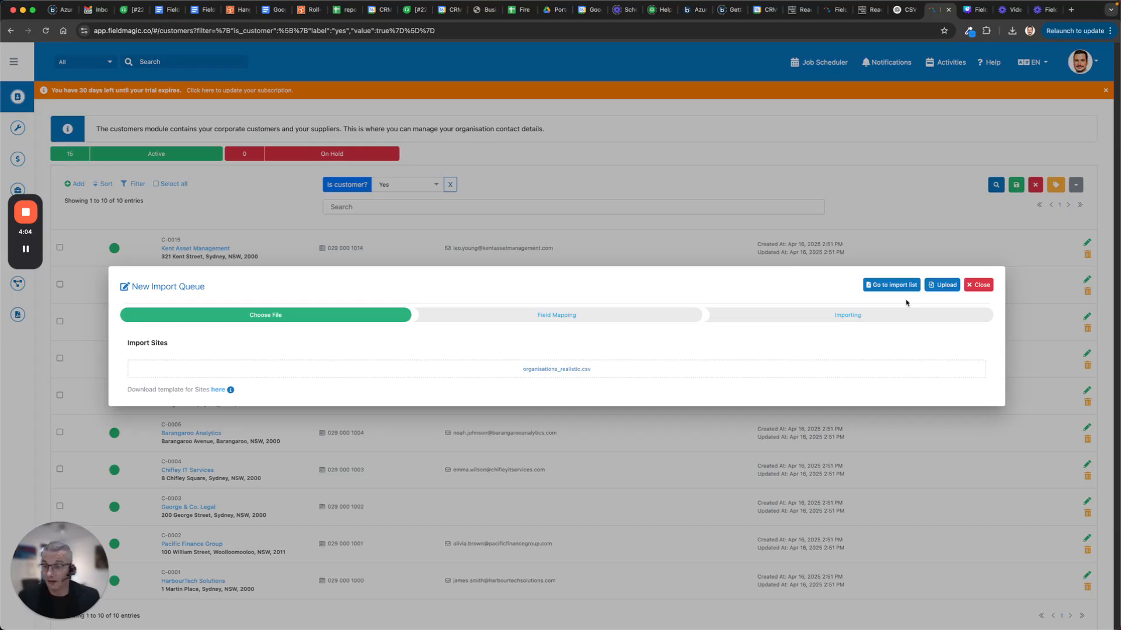
pyautogui.click(947, 286)
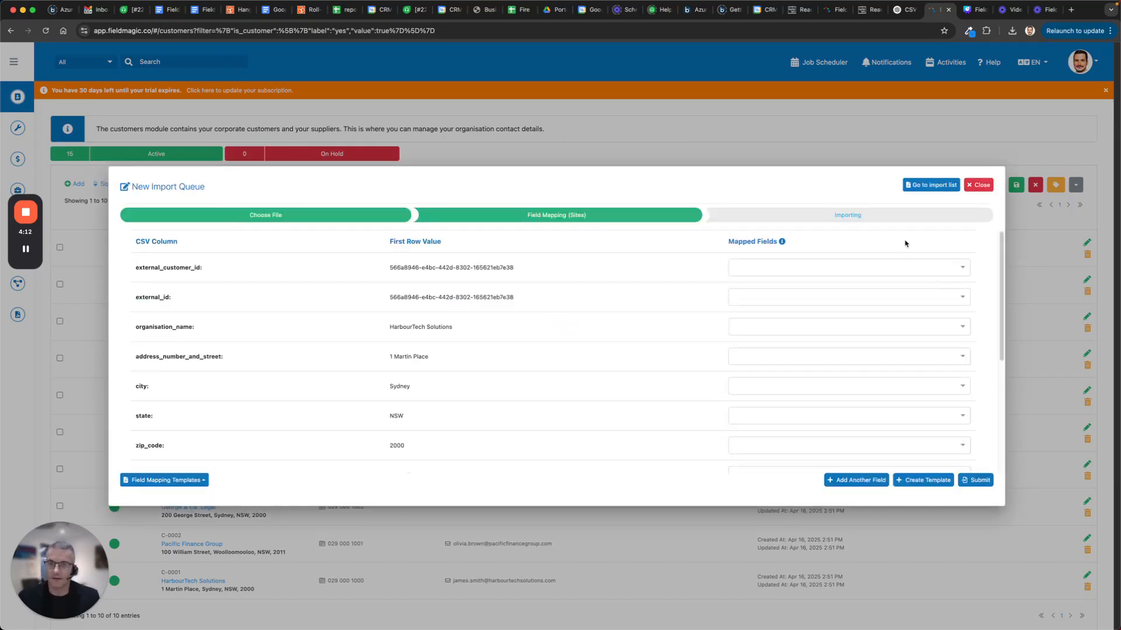
# Step: Map the external_id column to External ID and the external_customer_id column to External Customer ID for the Sites import
pyautogui.click(785, 299)
pyautogui.write('exte')
pyautogui.click(776, 327)
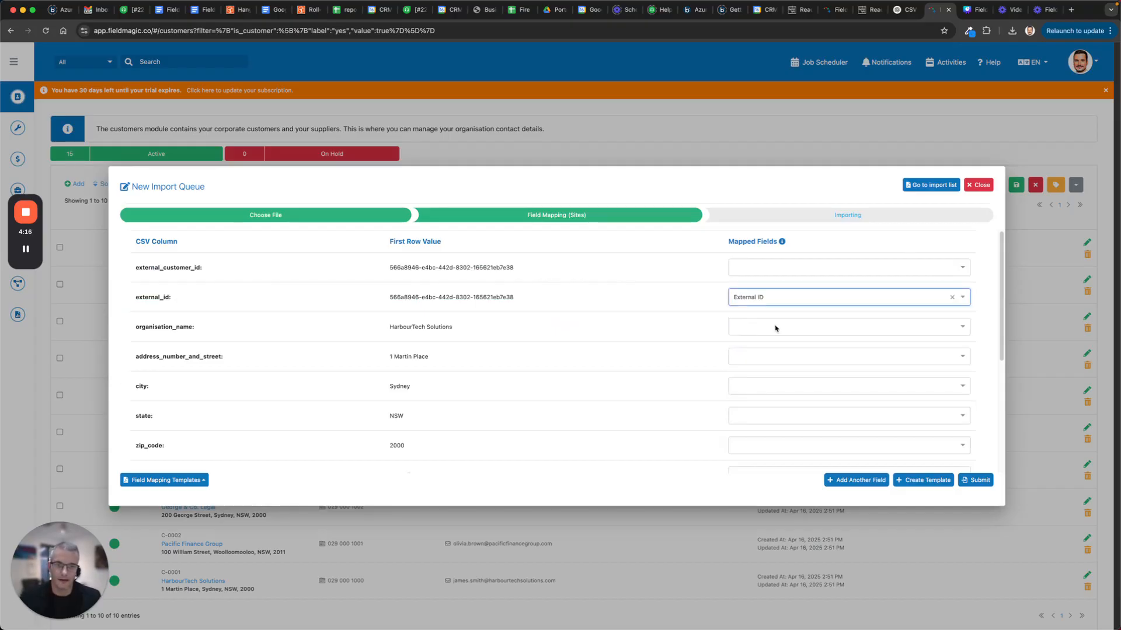
pyautogui.click(767, 268)
pyautogui.write('e')
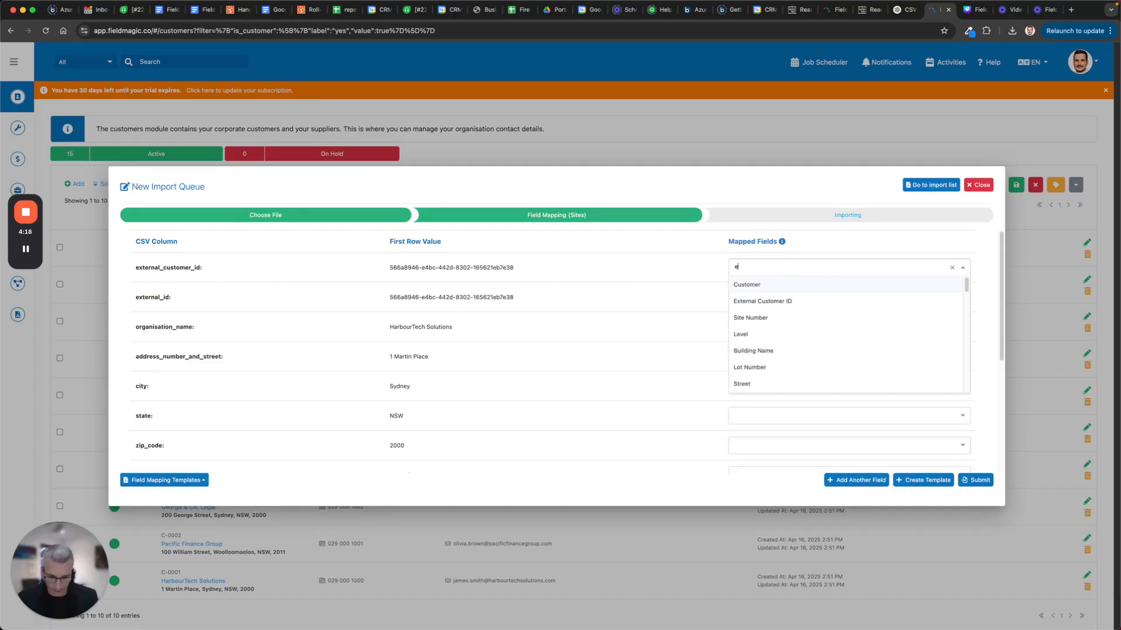
pyautogui.write('x')
pyautogui.click(805, 283)
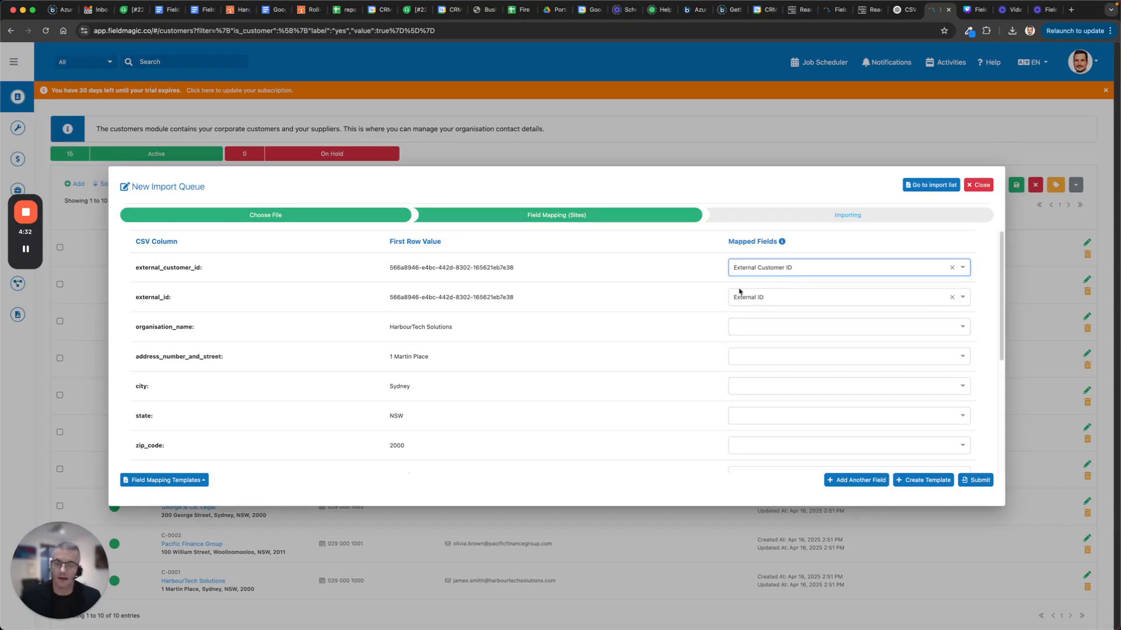
pyautogui.click(374, 266)
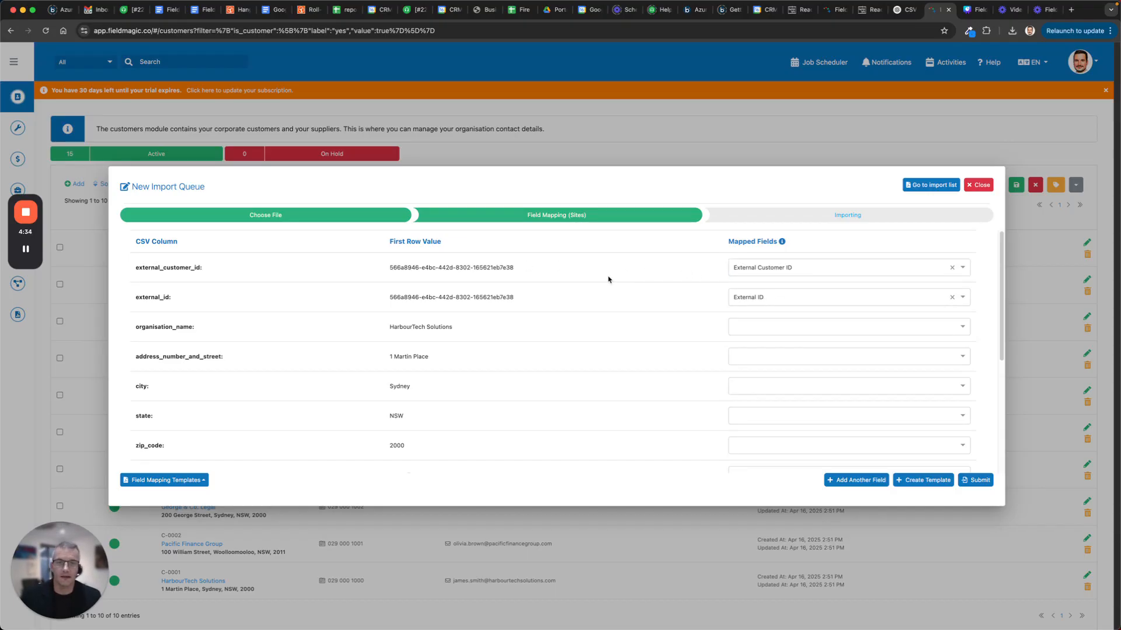
# Step: Map the organisation_name column to Location Nickname and the address_number_and_street column to Street
pyautogui.click(751, 330)
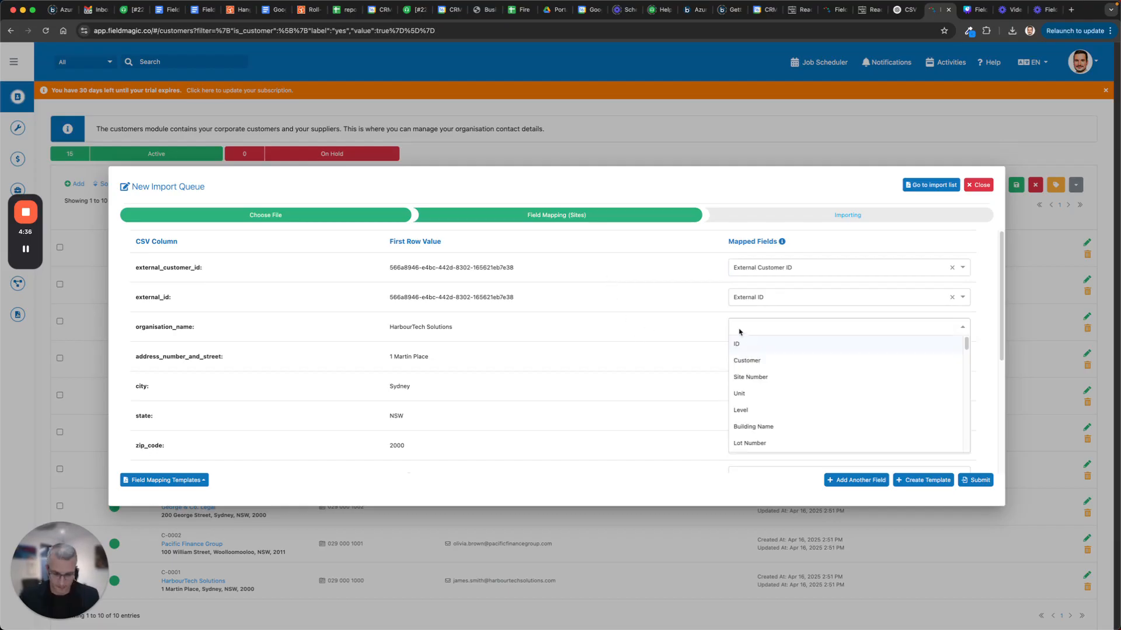
pyautogui.write('name')
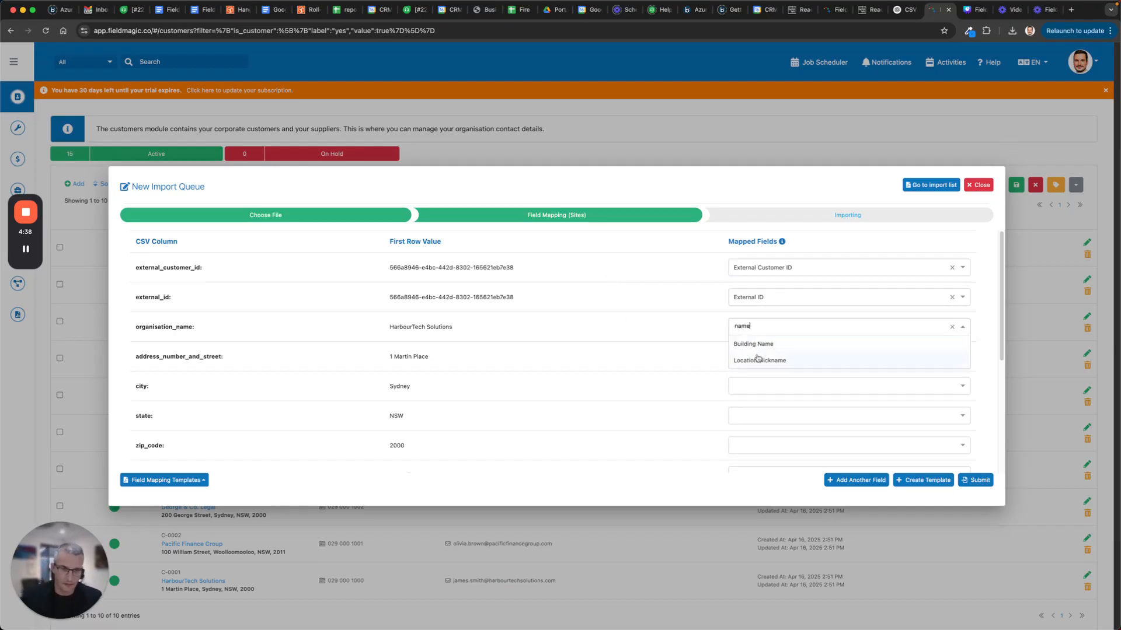
pyautogui.click(759, 360)
pyautogui.click(791, 358)
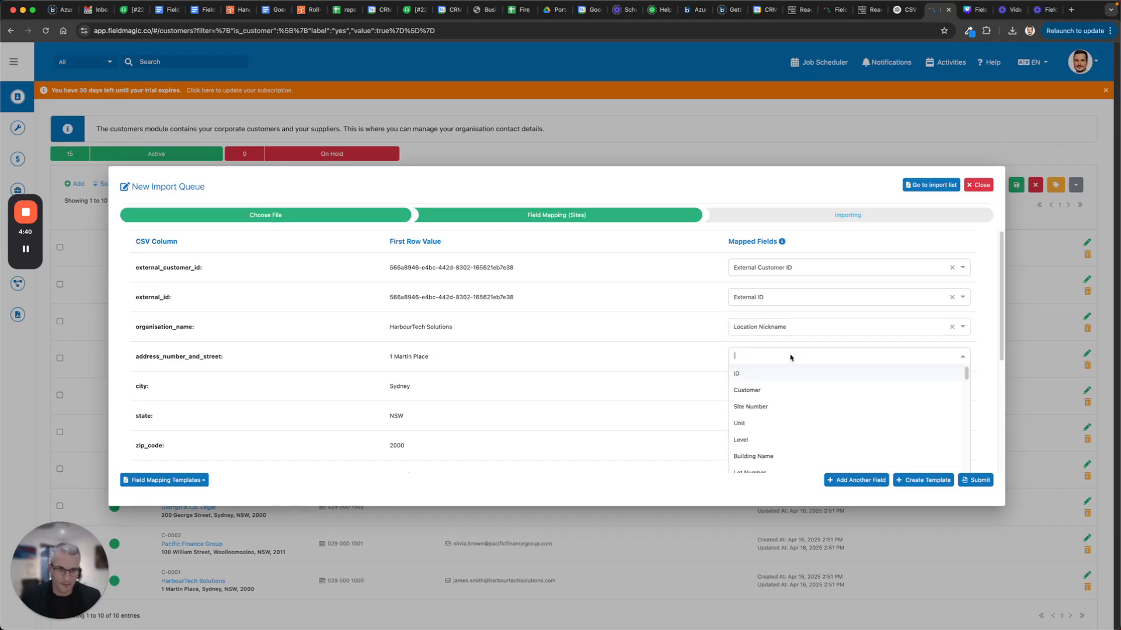
pyautogui.write('stree')
pyautogui.click(774, 372)
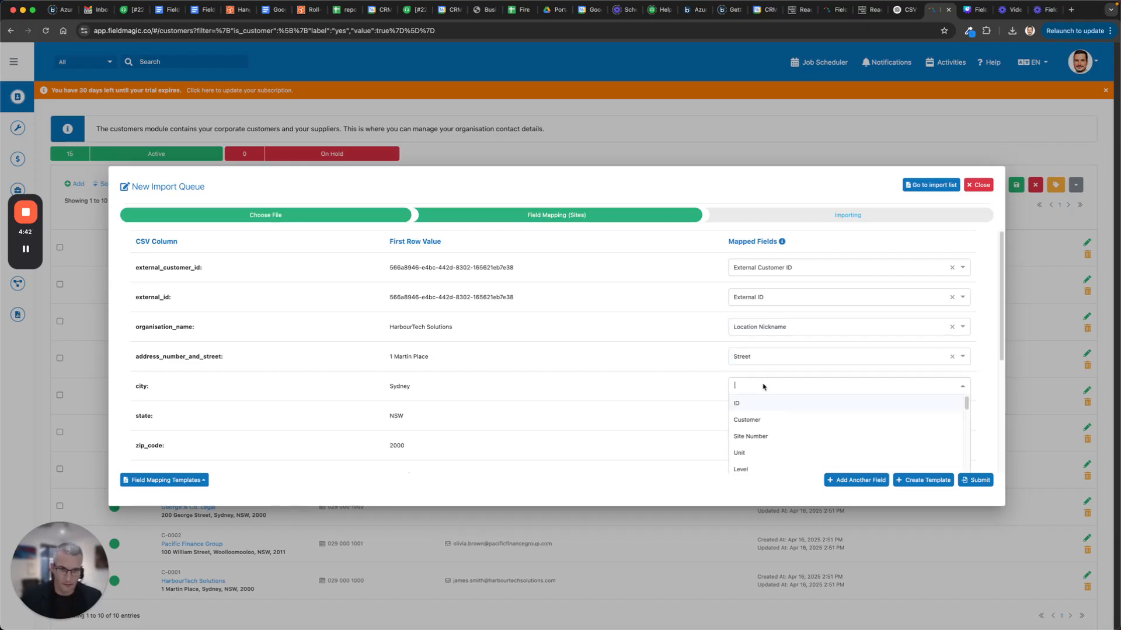
# Step: Map the city column to City and the state column to State in the Sites import
pyautogui.click(765, 387)
pyautogui.write('ci')
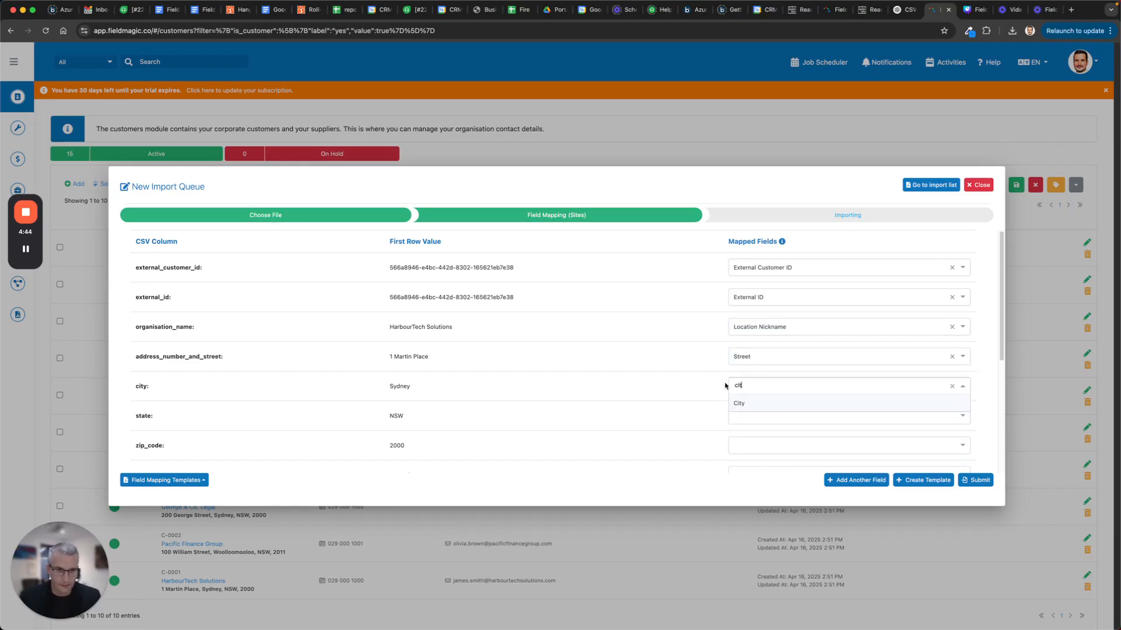
pyautogui.write('t')
pyautogui.click(750, 404)
pyautogui.click(759, 418)
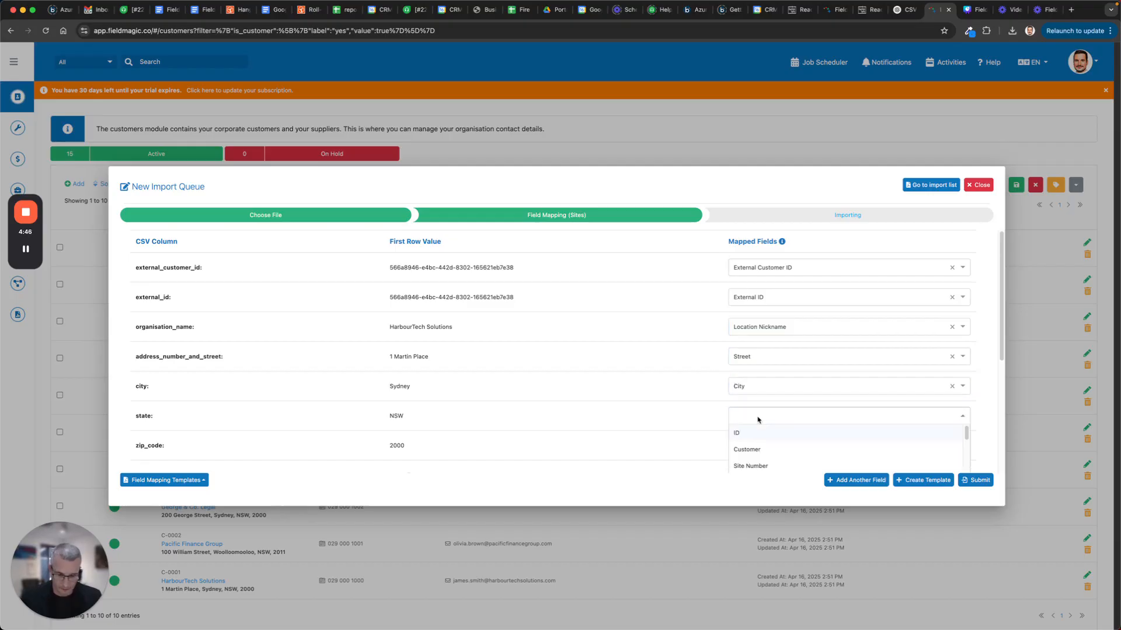
pyautogui.write('stat')
pyautogui.click(759, 432)
# Step: Map the zip_code column to Zip and the country column to Country in the Sites import
pyautogui.click(751, 447)
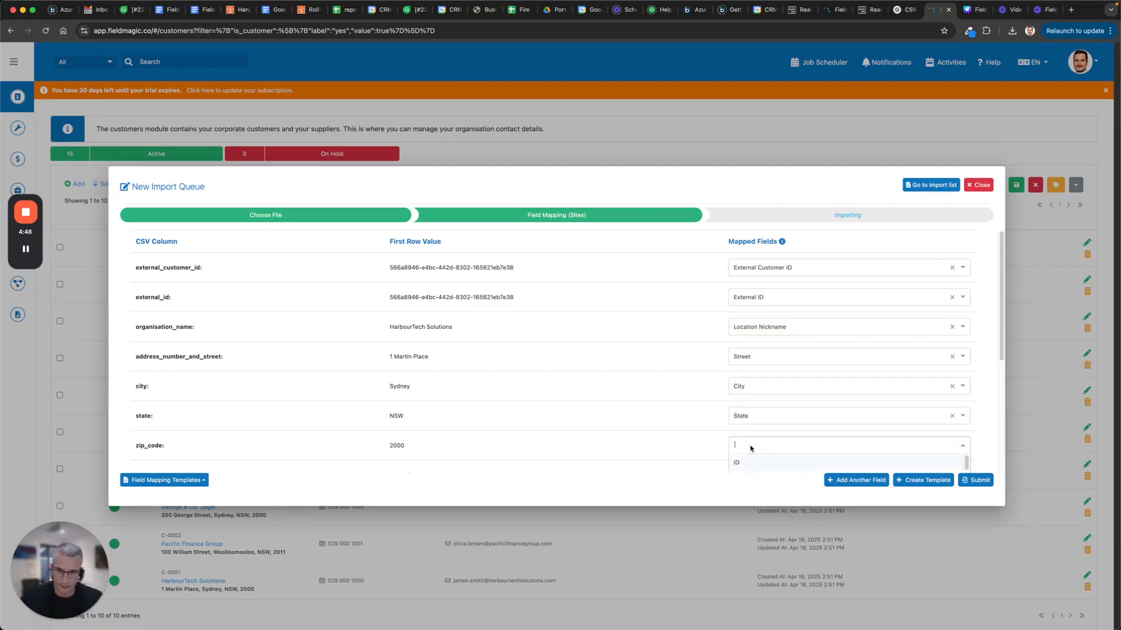
pyautogui.write('zip')
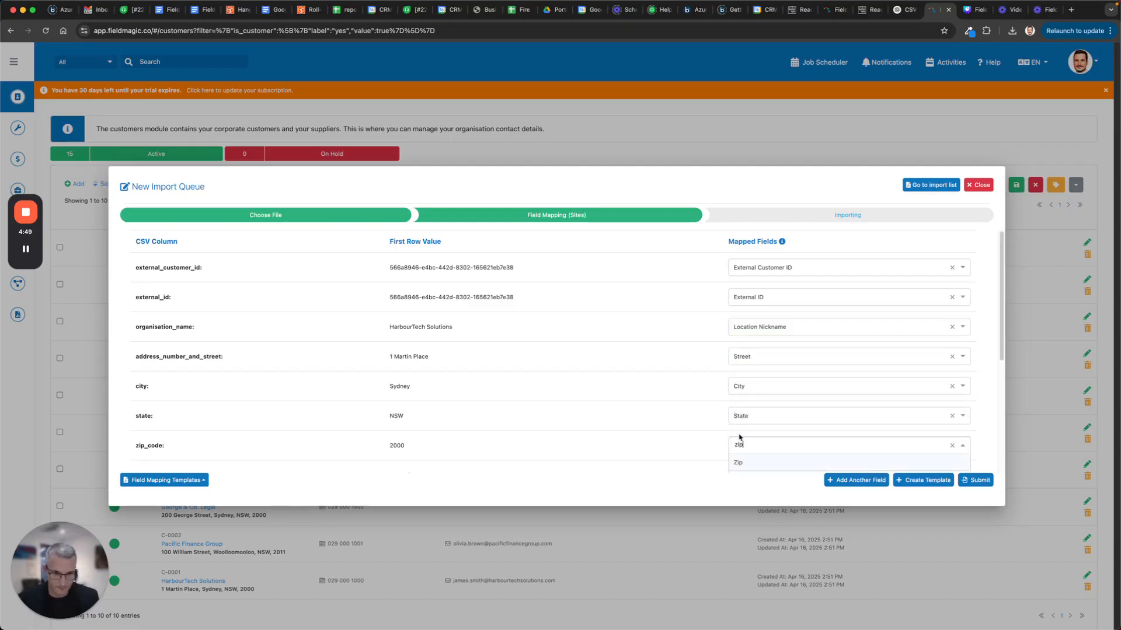
pyautogui.click(851, 462)
pyautogui.scroll(-4, 858, 432)
pyautogui.click(802, 282)
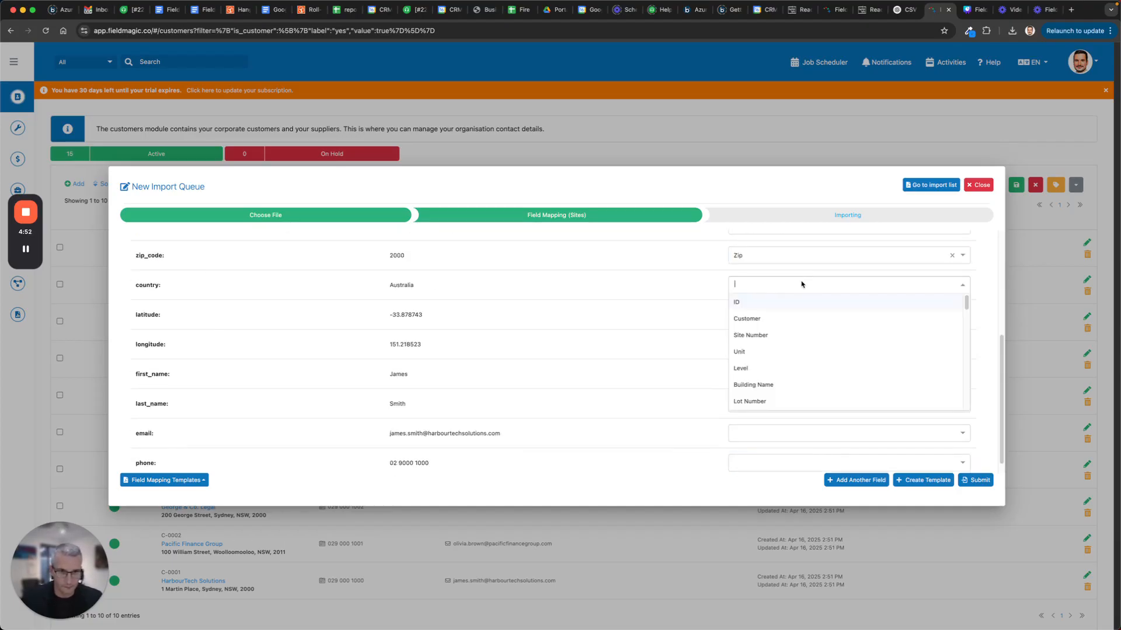
pyautogui.write('coun')
pyautogui.click(782, 301)
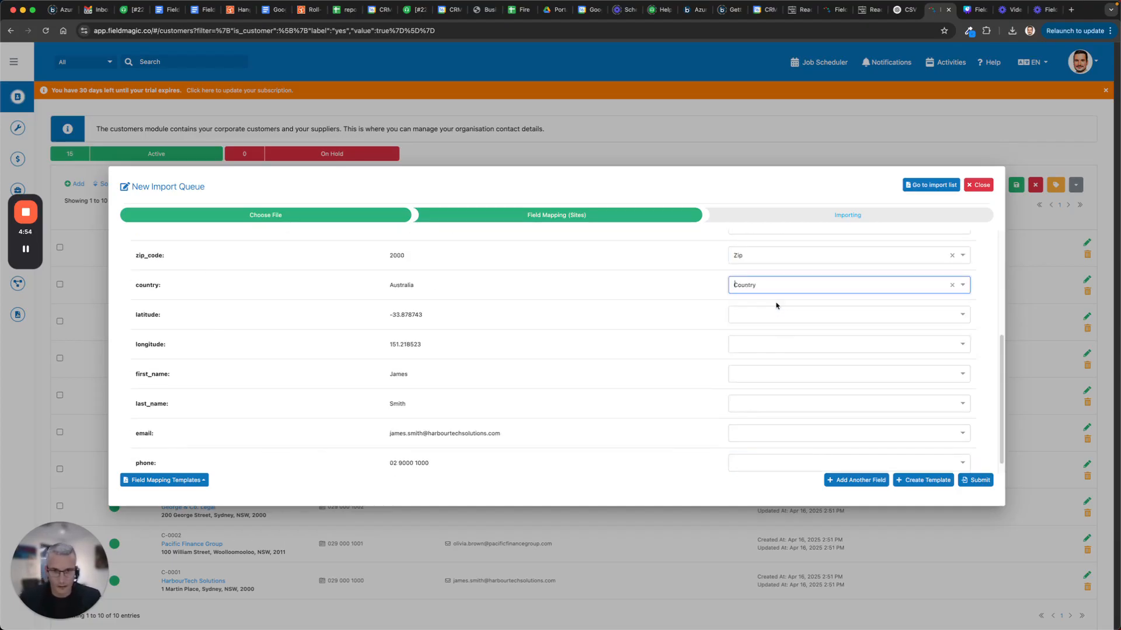
# Step: Map the latitude column to the Latitude field in the Sites import
pyautogui.click(773, 316)
pyautogui.write('lat')
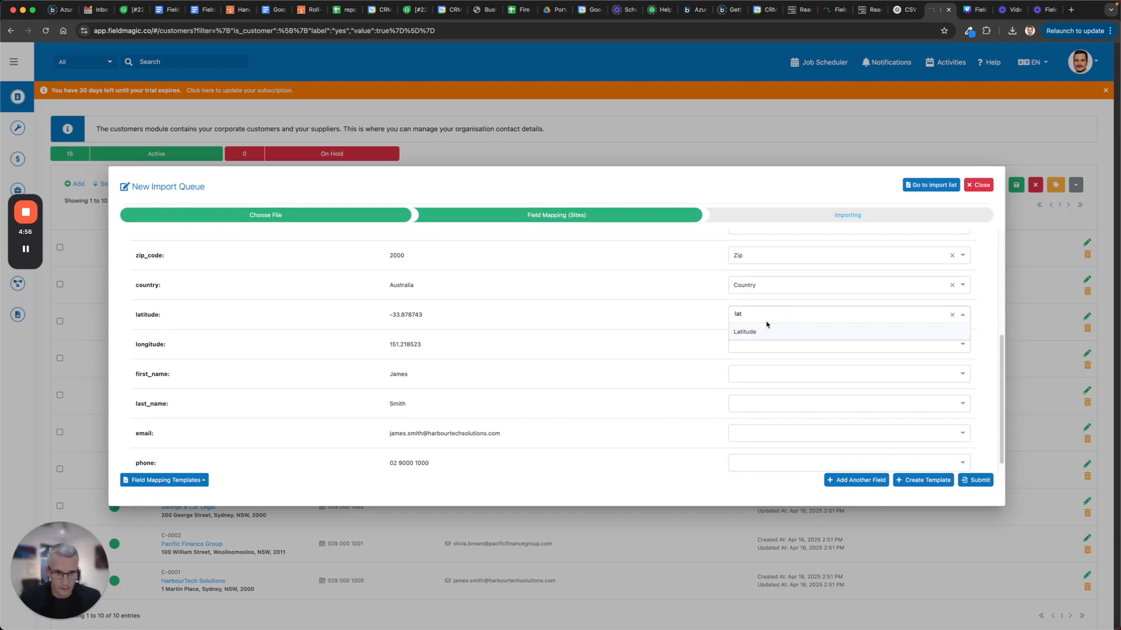
pyautogui.click(764, 344)
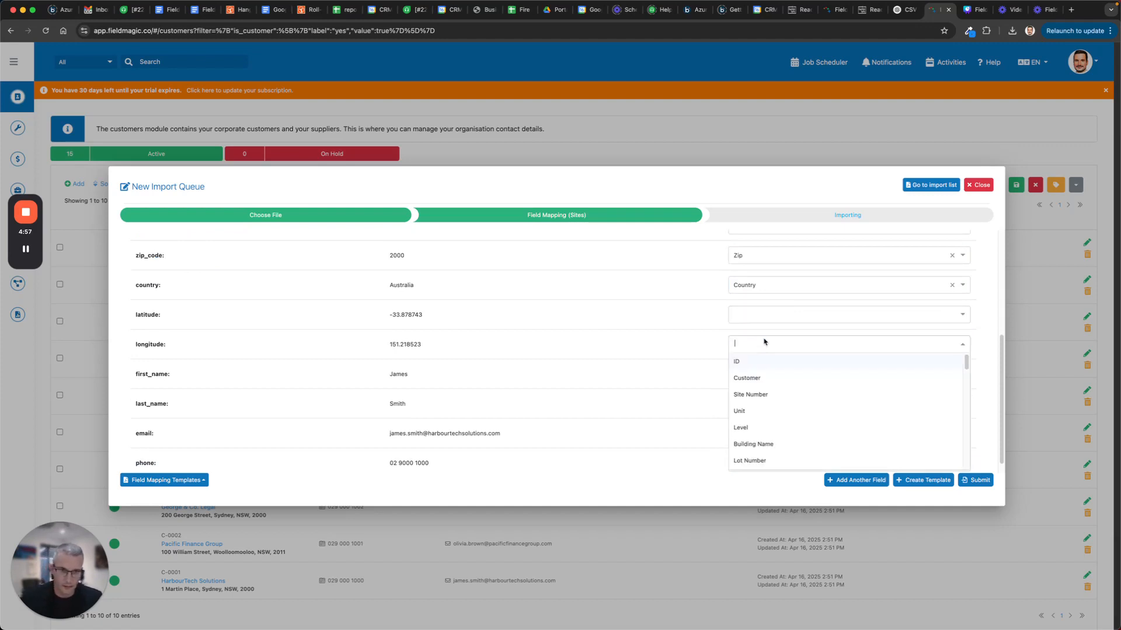
pyautogui.click(781, 309)
pyautogui.write('lka')
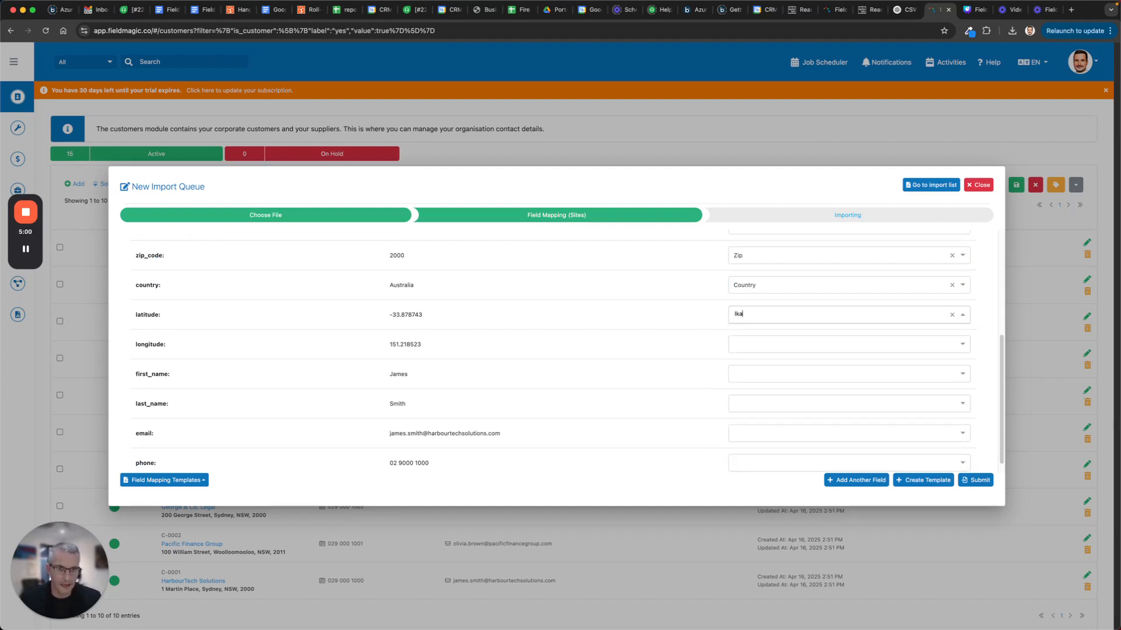
pyautogui.press('BackSpace')
pyautogui.press('BackSpace')
pyautogui.press('BackSpace')
pyautogui.write('lat')
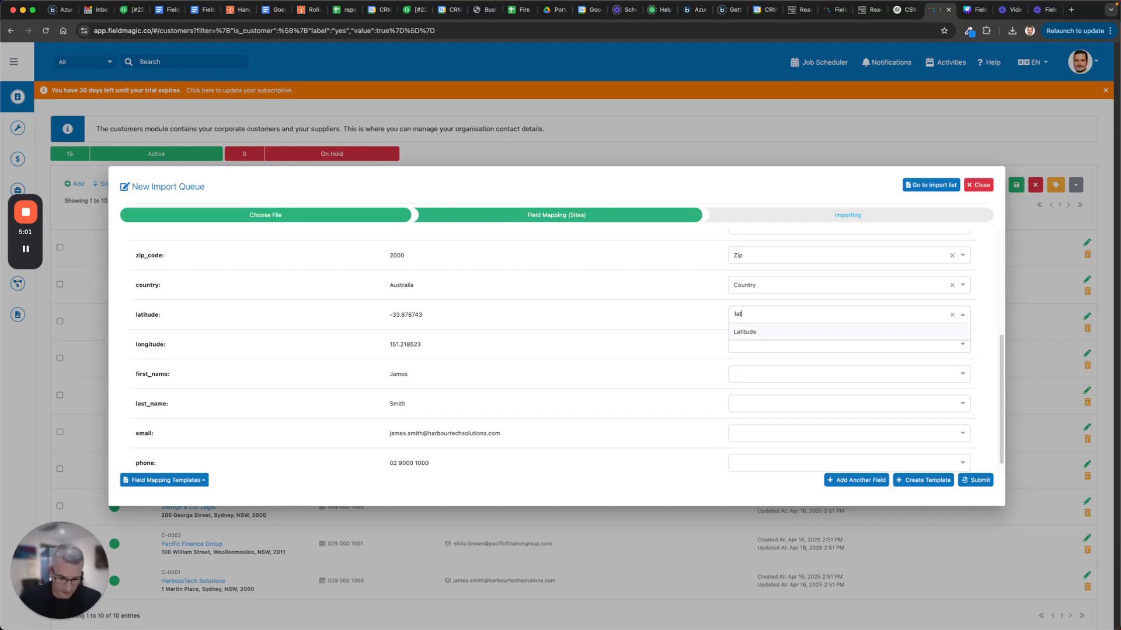
pyautogui.click(756, 332)
# Step: Map the longitude column to the Longitude field in the Sites import
pyautogui.click(756, 348)
pyautogui.write('long')
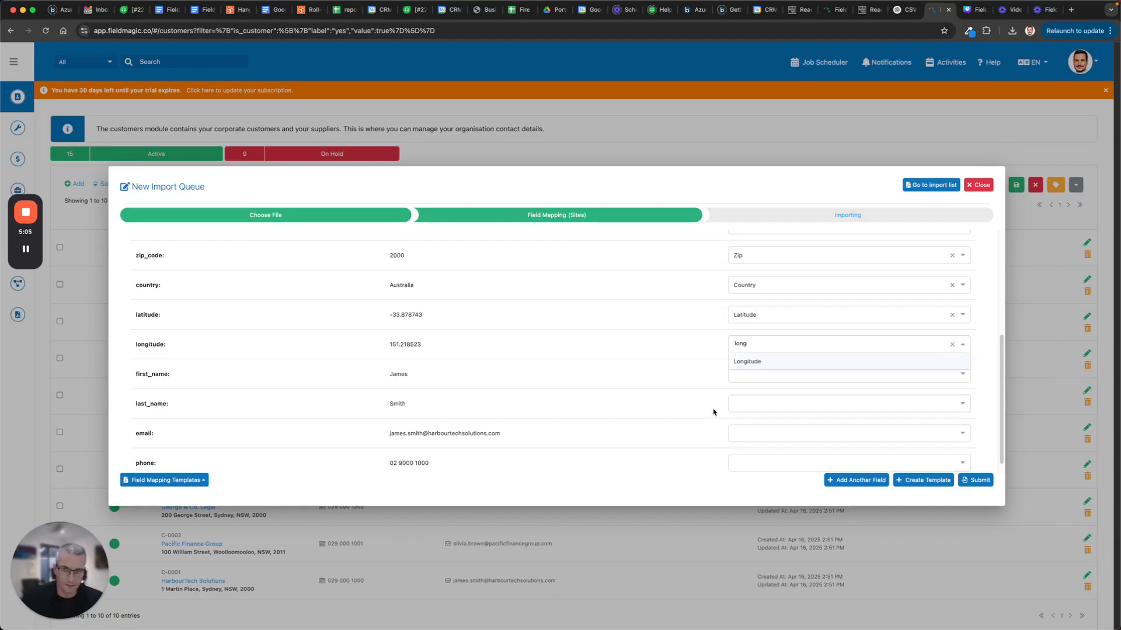
pyautogui.click(758, 362)
# Step: Map the email column to Email Address 1 and the phone column to Work Phone 1
pyautogui.scroll(-1, 721, 380)
pyautogui.click(761, 419)
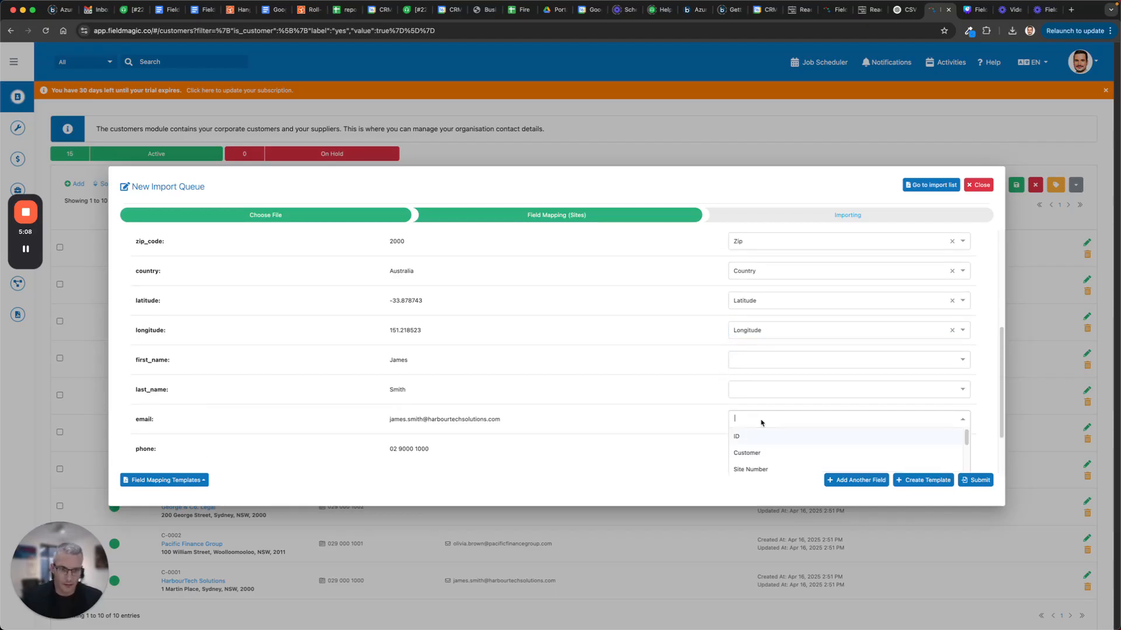
pyautogui.write('em')
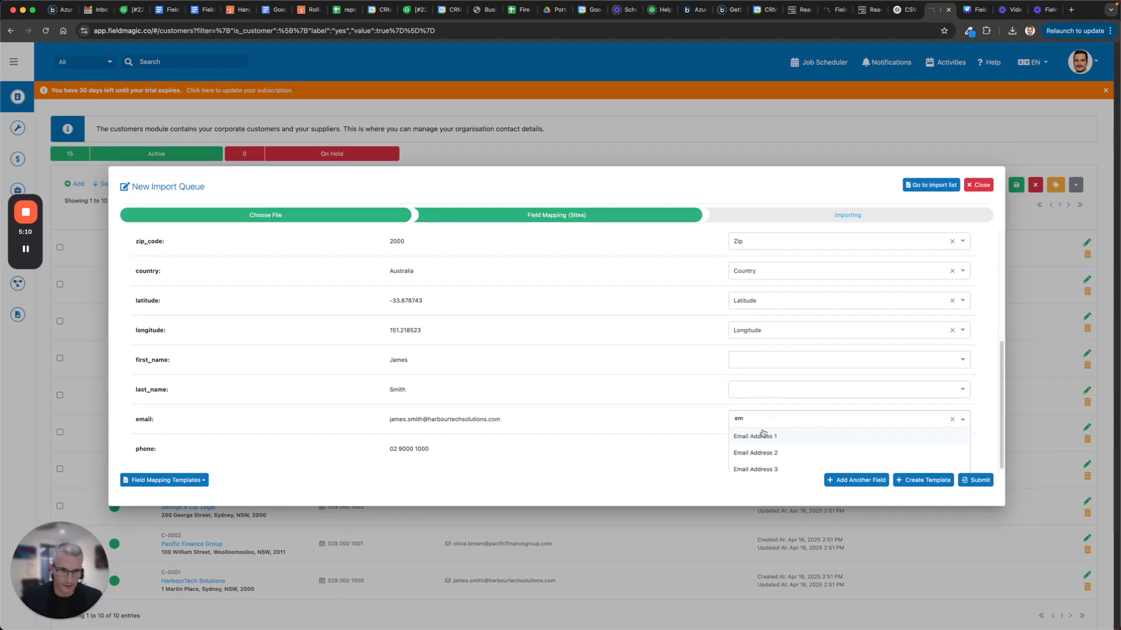
pyautogui.click(755, 436)
pyautogui.click(764, 448)
pyautogui.write('phone')
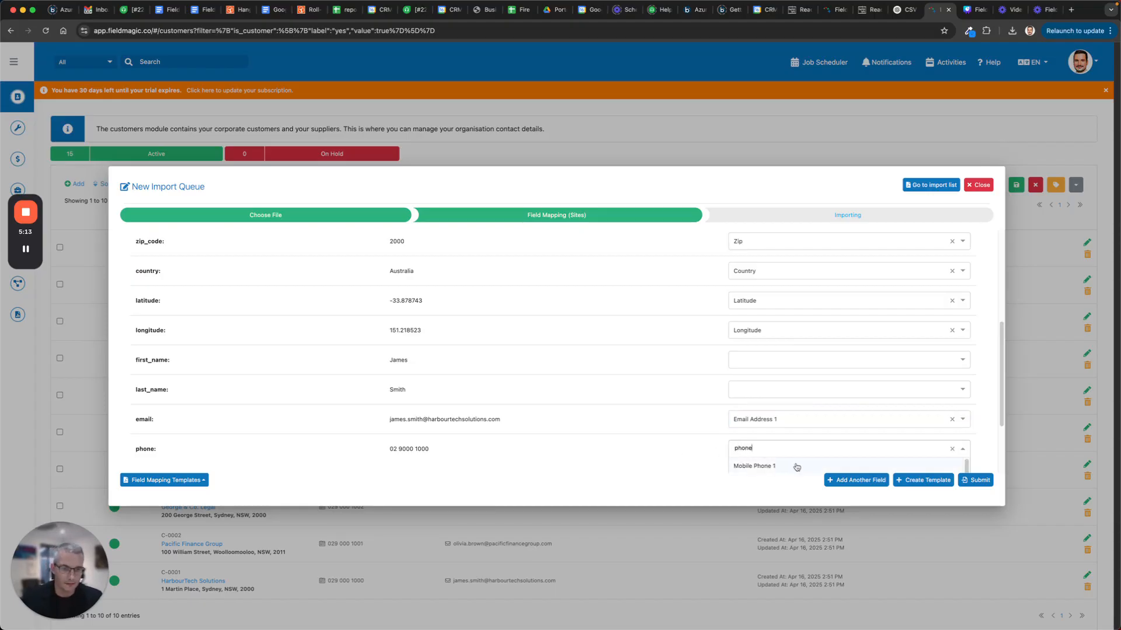
pyautogui.scroll(-5, 800, 458)
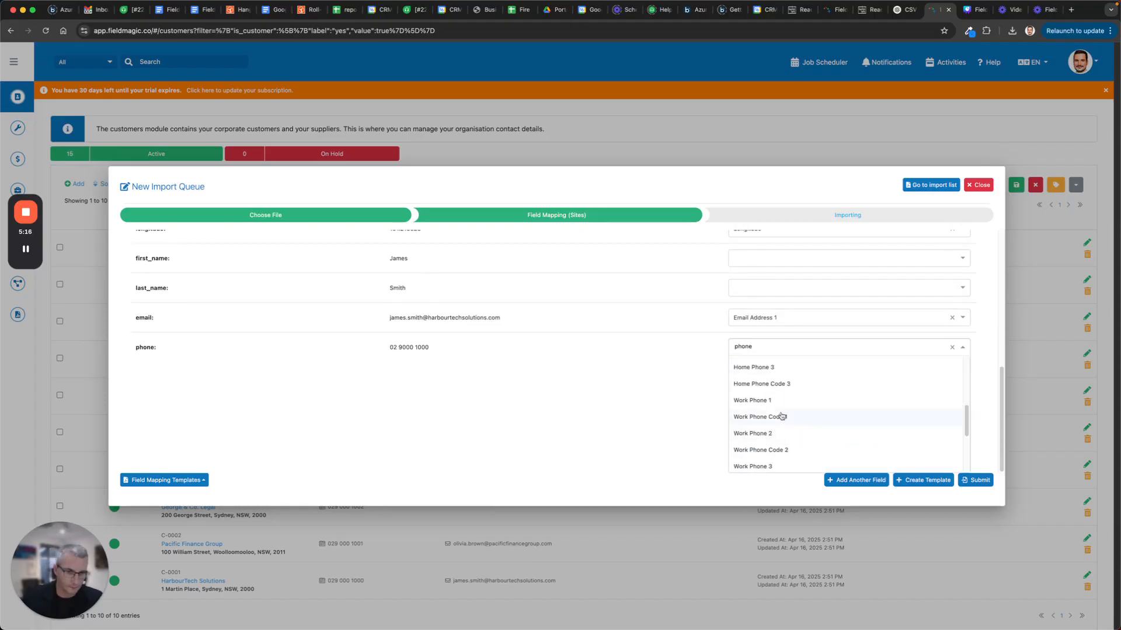
pyautogui.click(781, 402)
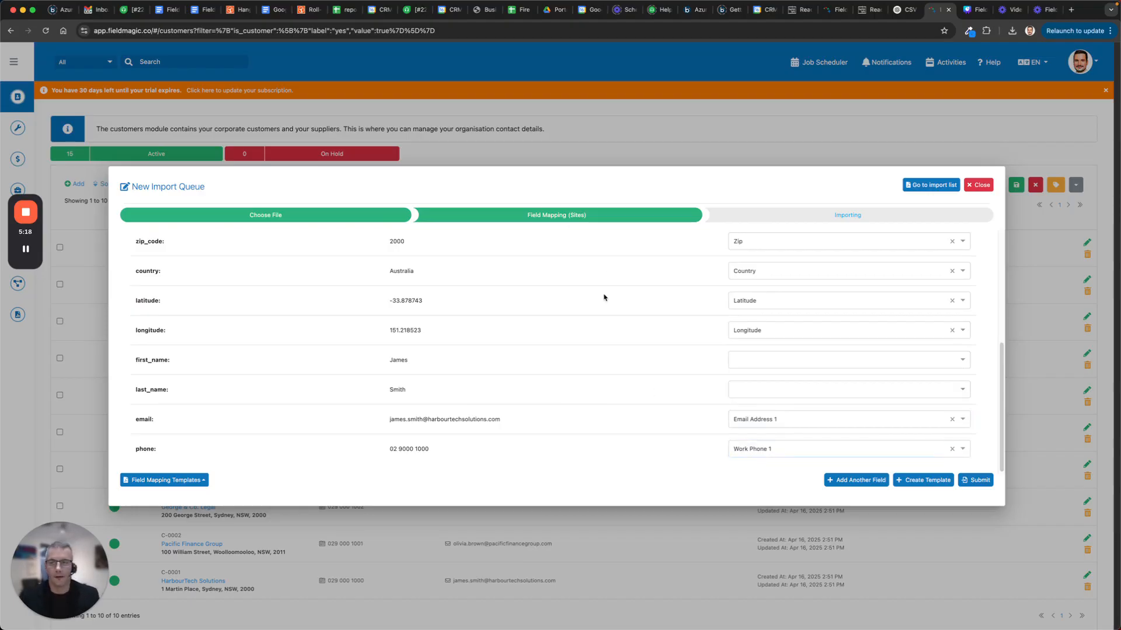
# Step: Save the field mapping as a template named Site Import, then submit the Sites import and refresh its progress
pyautogui.scroll(5, 658, 351)
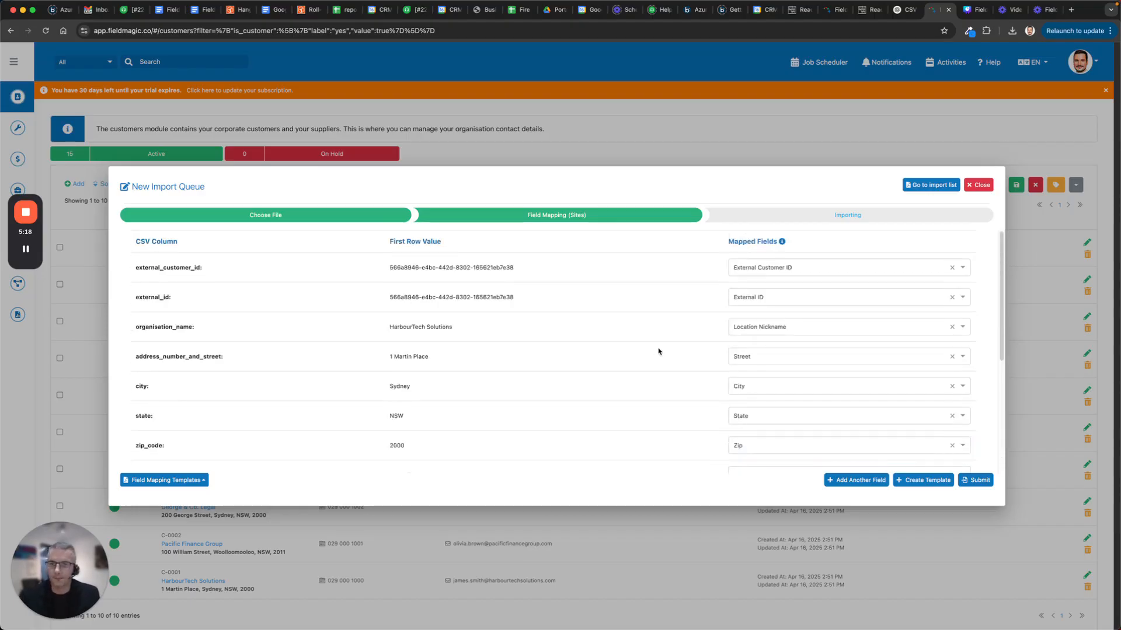
pyautogui.click(920, 480)
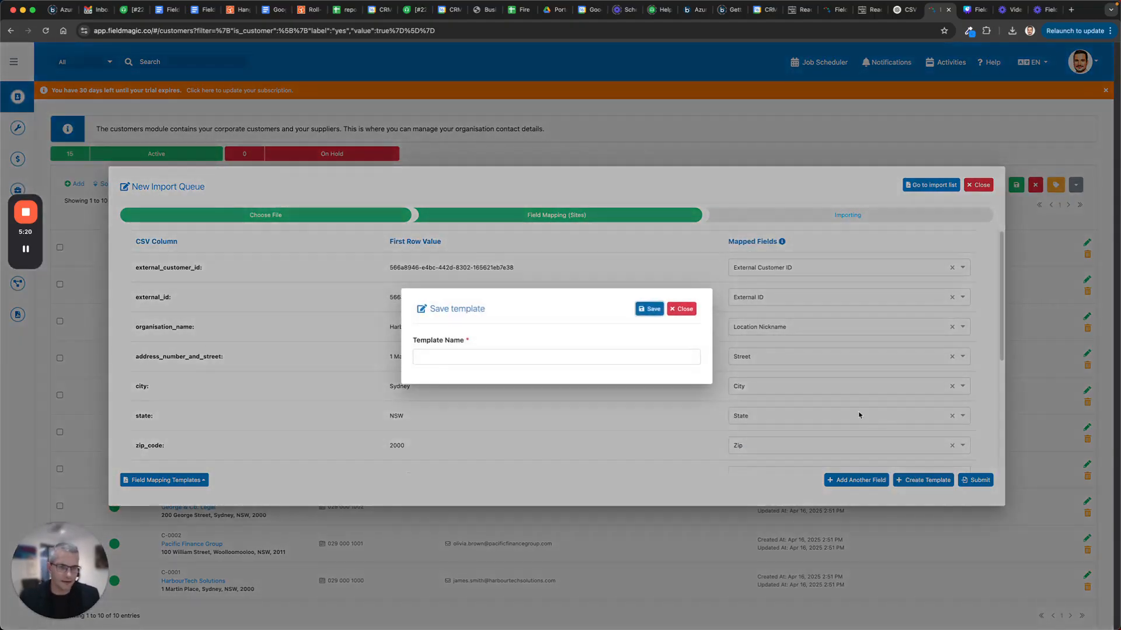
pyautogui.click(480, 353)
pyautogui.write('Site Import')
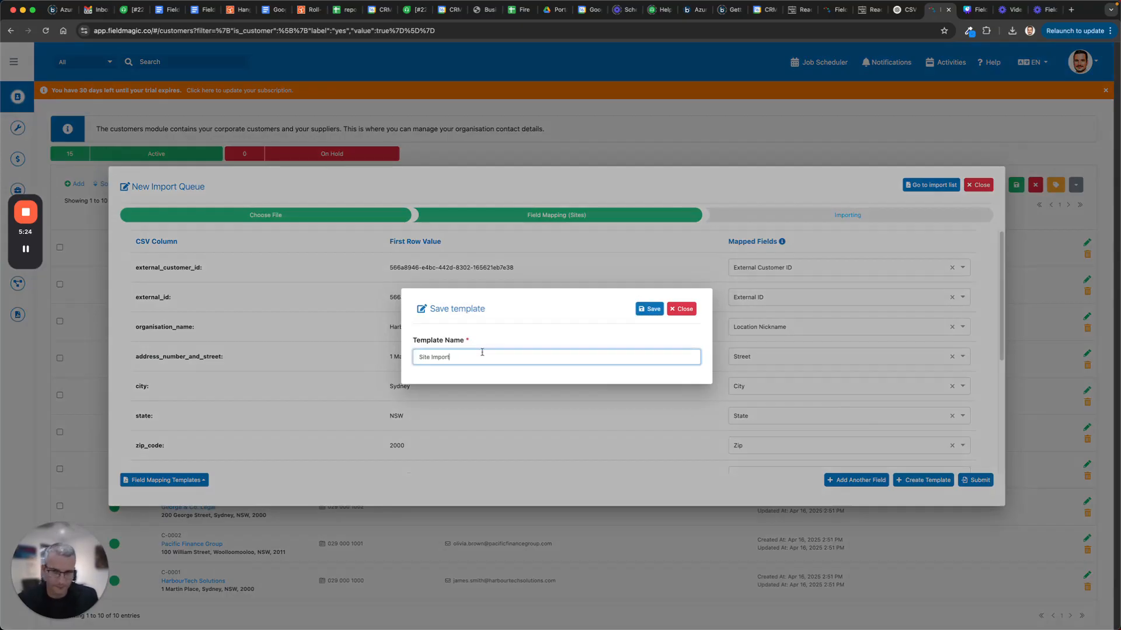
pyautogui.click(645, 313)
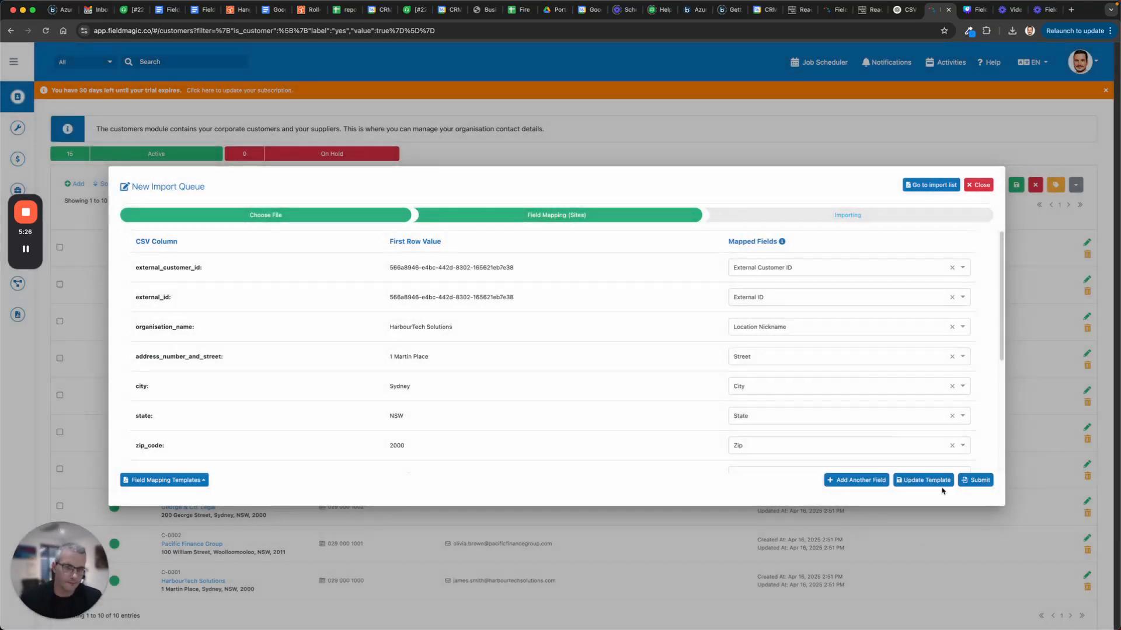
pyautogui.click(985, 479)
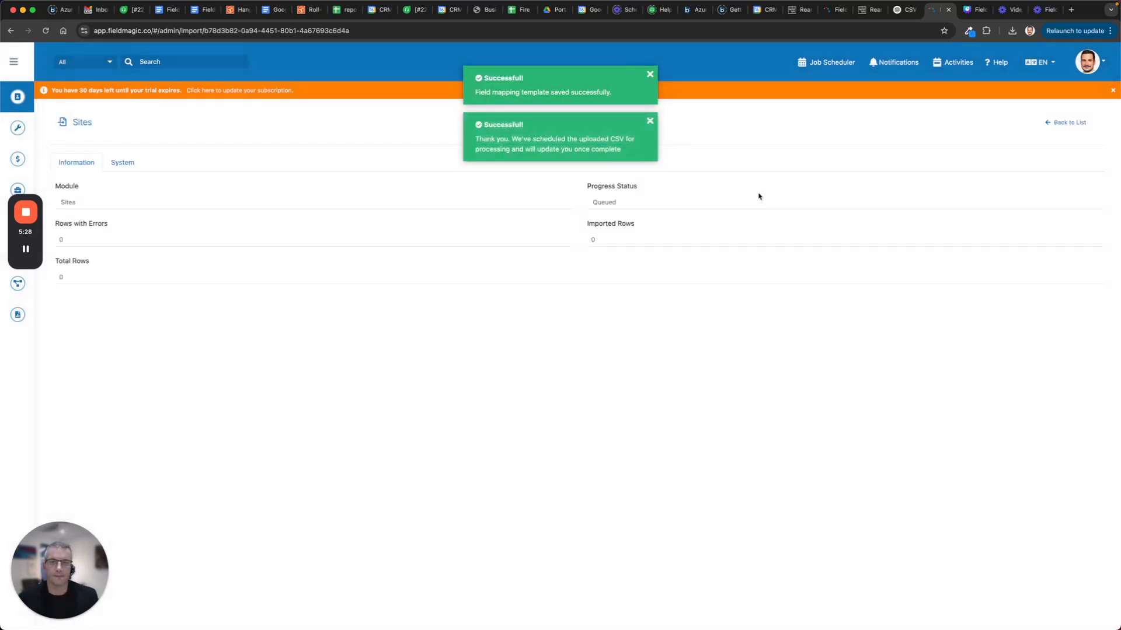
pyautogui.press('super+r')
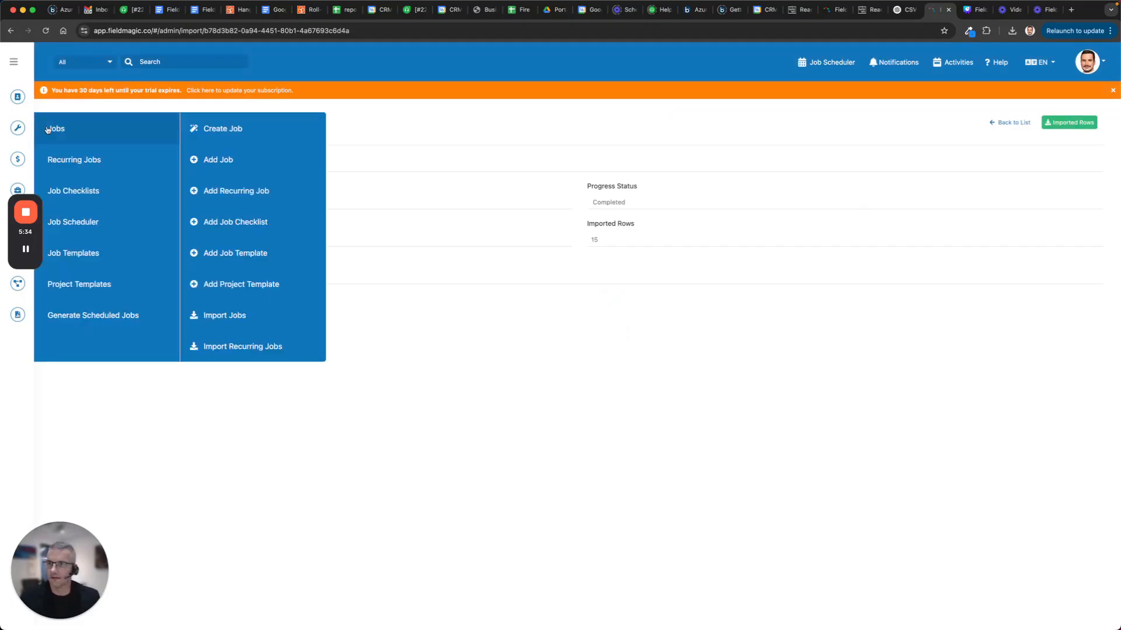
# Step: Check the imported sites by opening the Kent Asset Management site from the Sites list and following its linked customer
pyautogui.moveTo(17, 98)
pyautogui.click(100, 155)
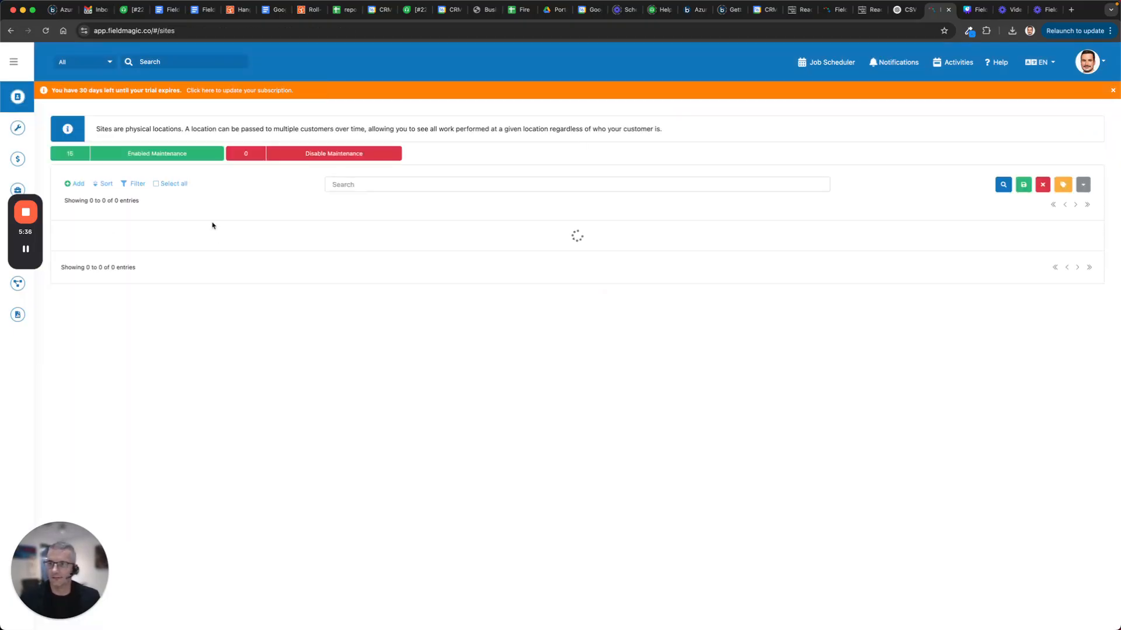
pyautogui.click(198, 236)
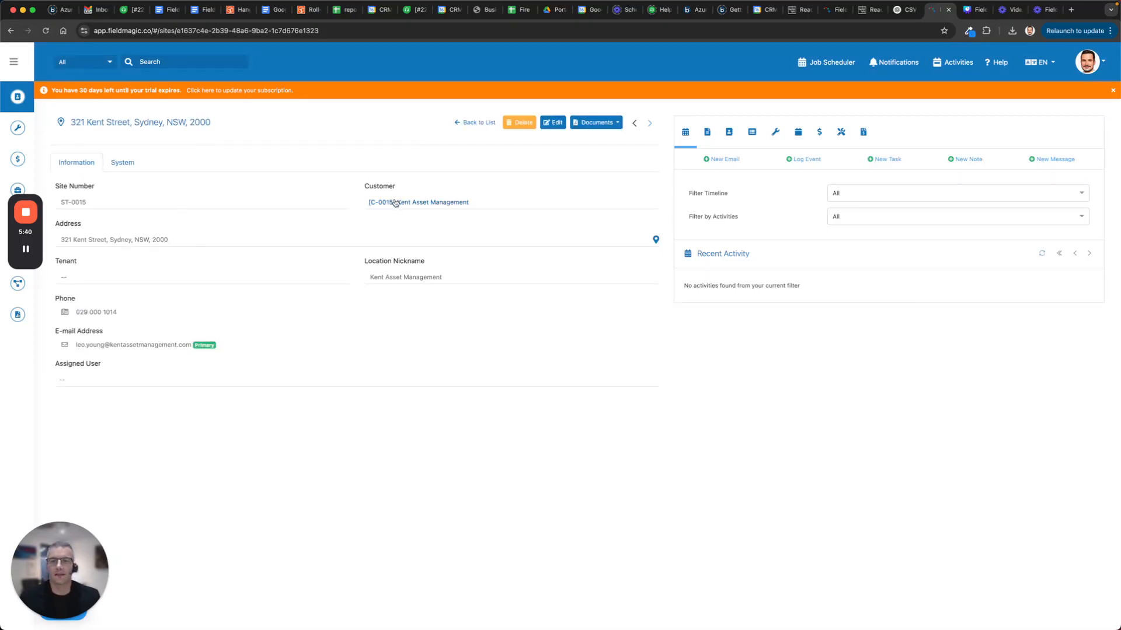
pyautogui.click(394, 202)
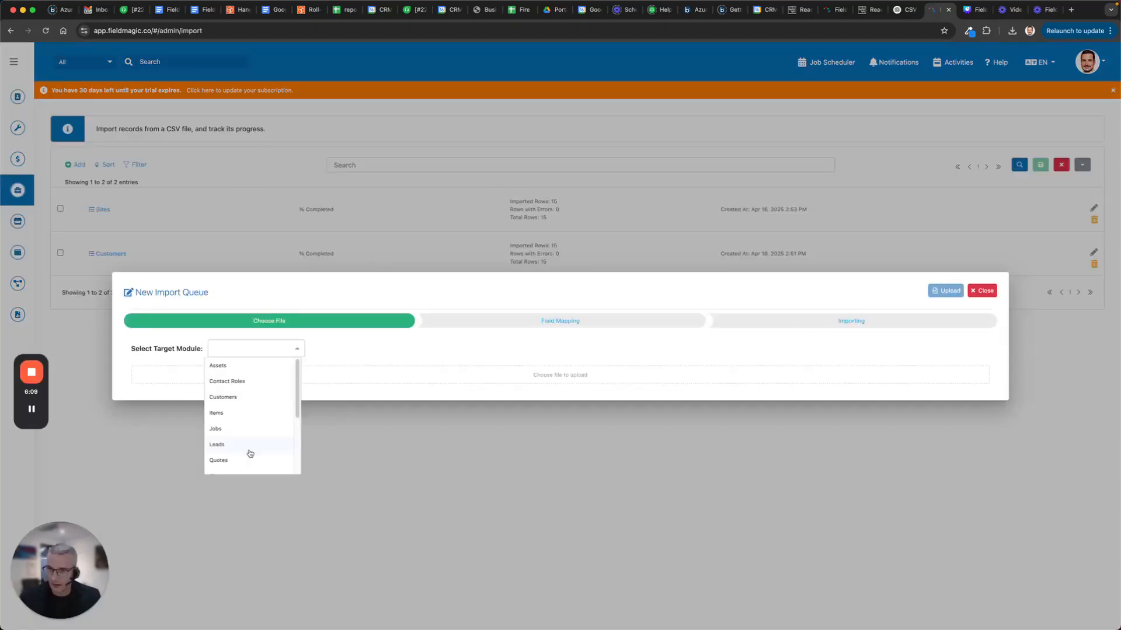
# Step: Close the new import dialog without choosing a target module
pyautogui.click(505, 326)
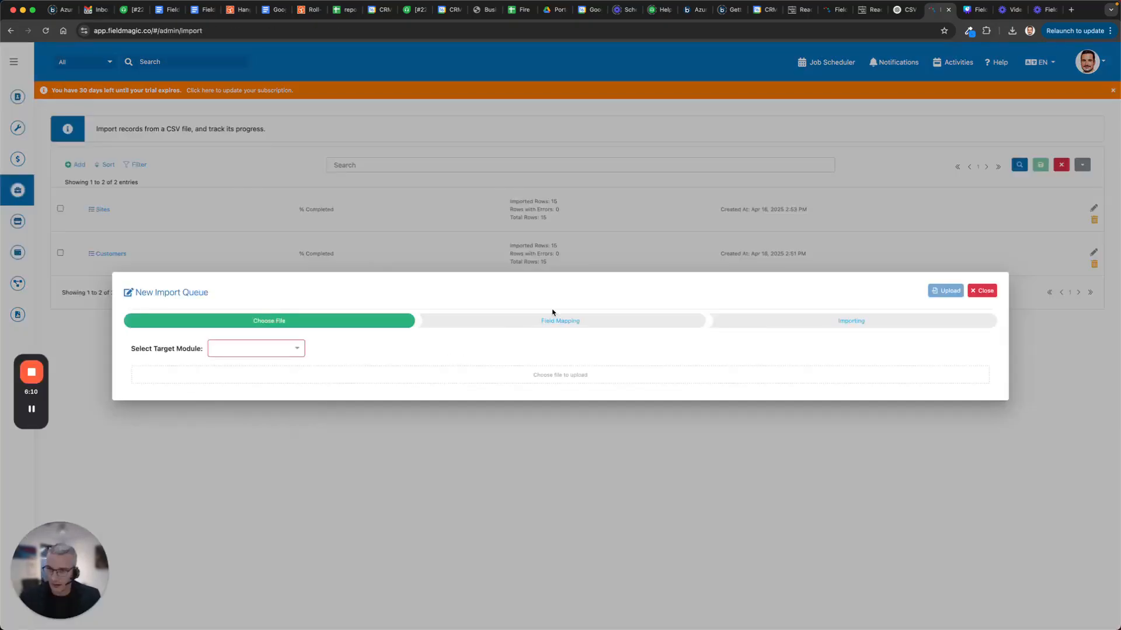
pyautogui.click(983, 291)
pyautogui.moveTo(31, 411)
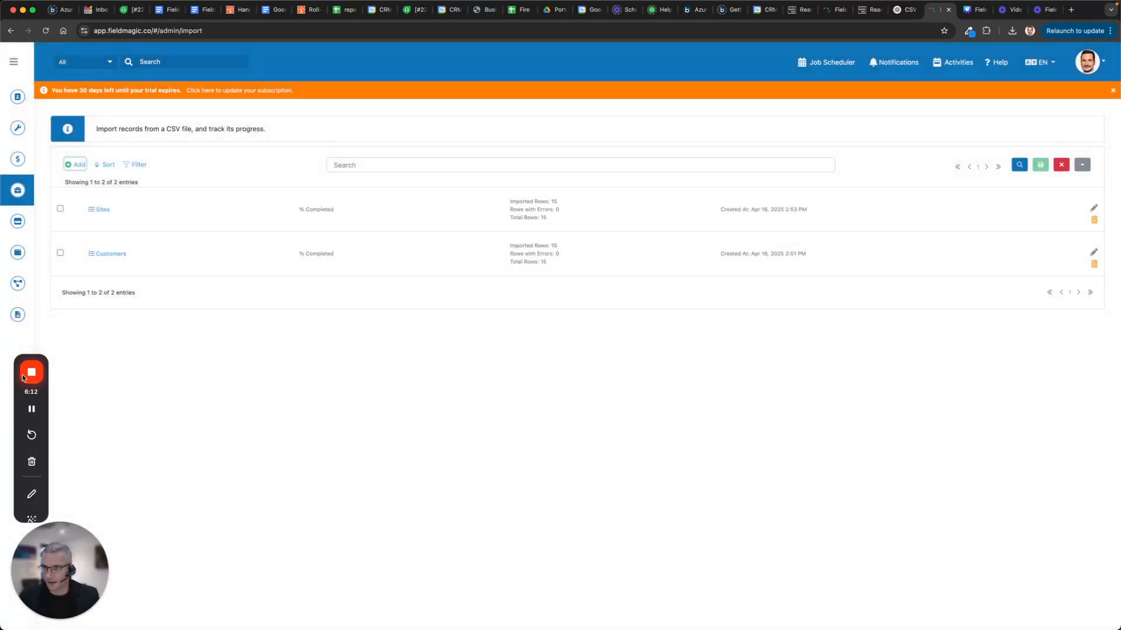
pyautogui.click(32, 414)
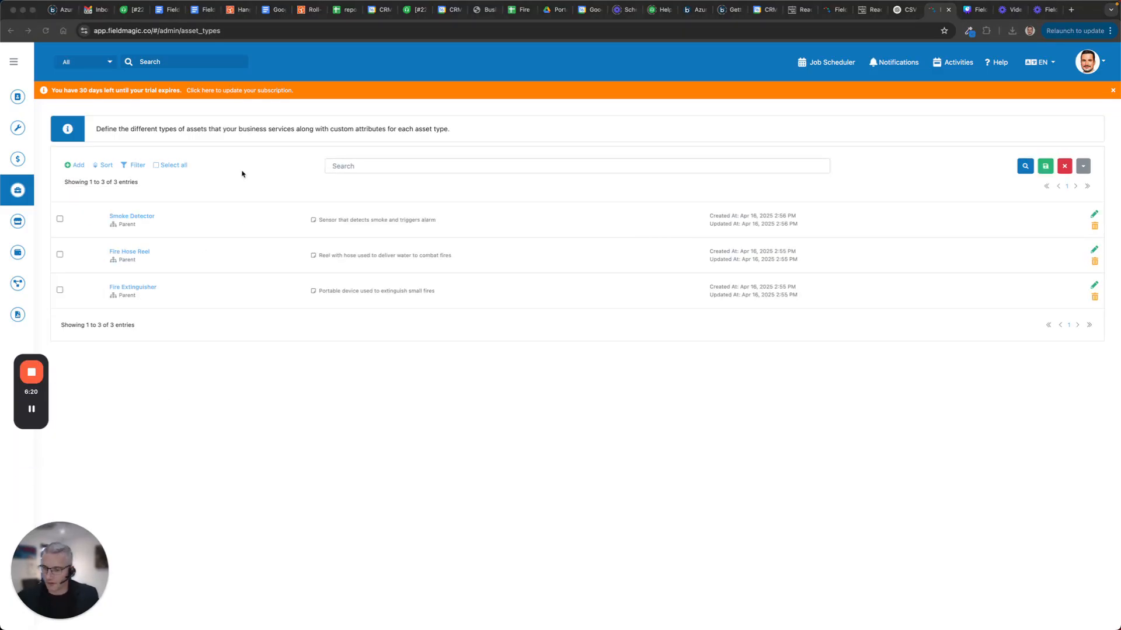
pyautogui.click(255, 427)
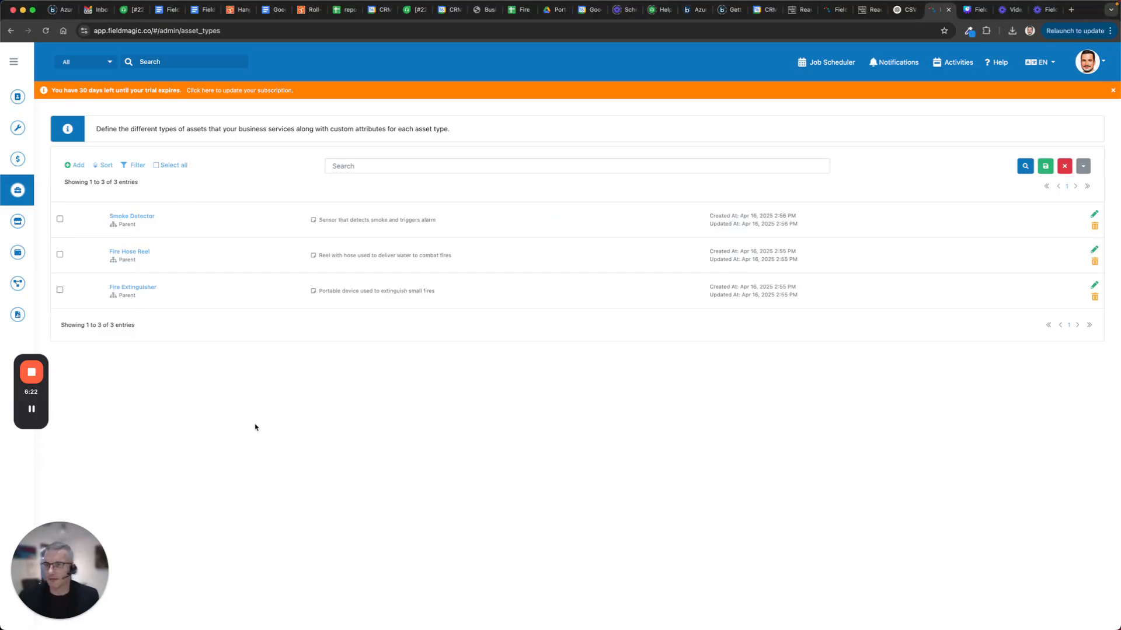
# Step: Start a new Assets import
pyautogui.moveTo(27, 195)
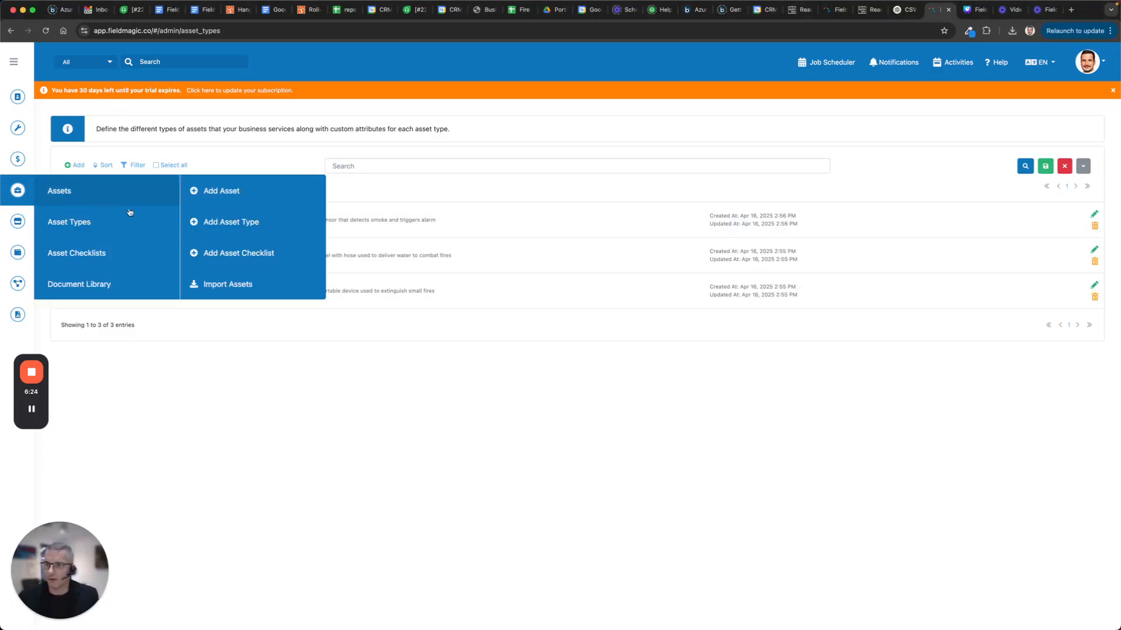
pyautogui.click(227, 283)
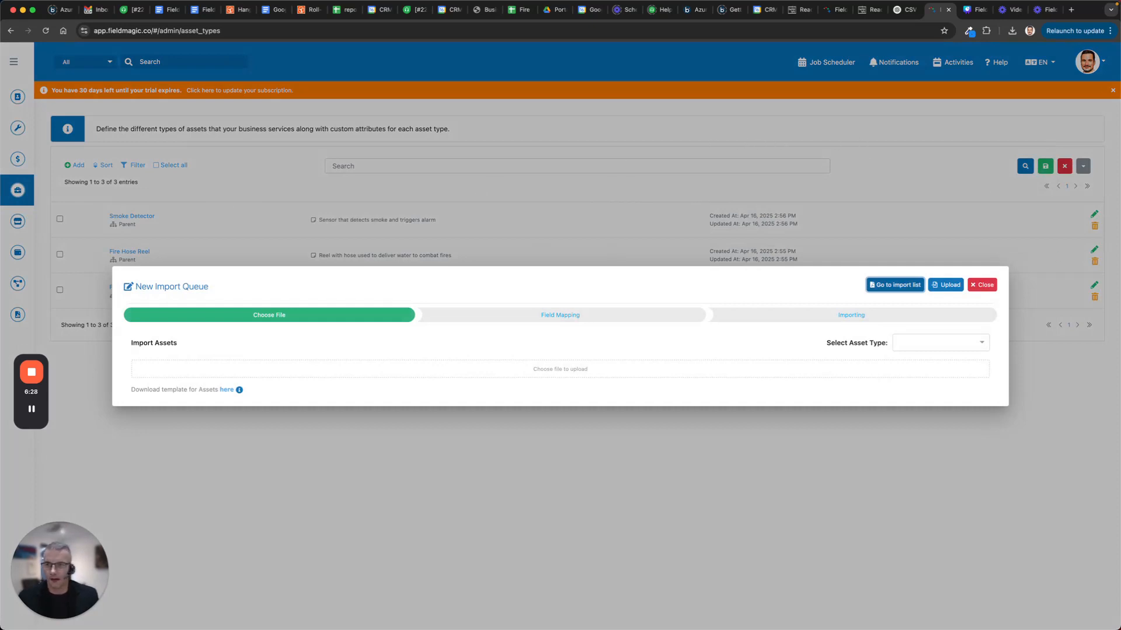
# Step: Switch to Finder, close the extra Data Import window, and open asset_types_fire_safety.csv for review
pyautogui.press('super+Tab')
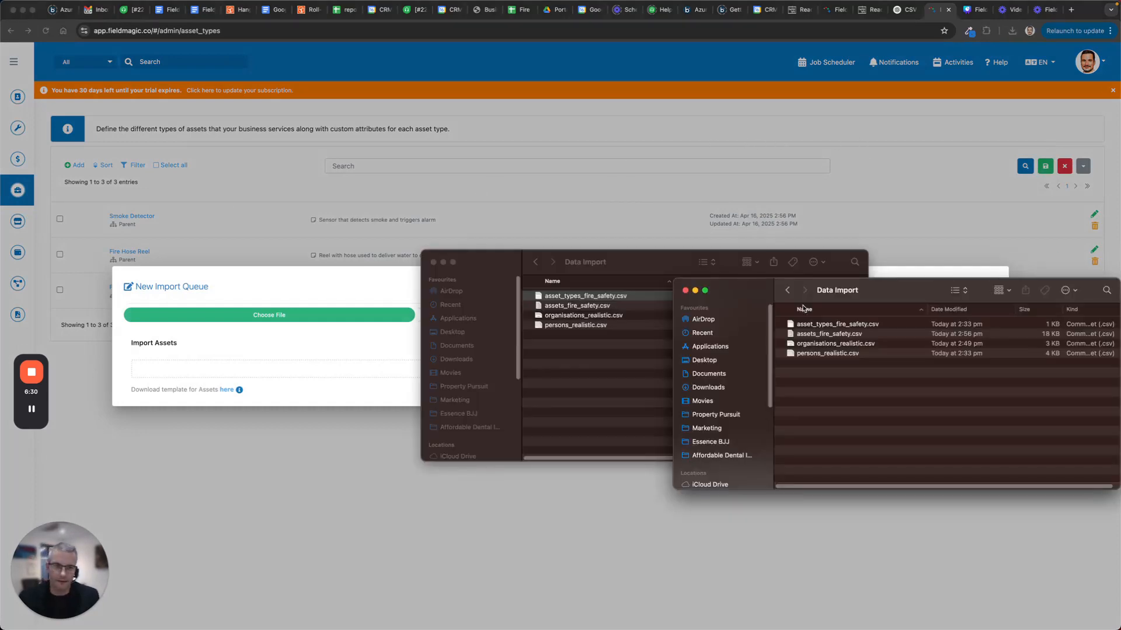
pyautogui.click(433, 262)
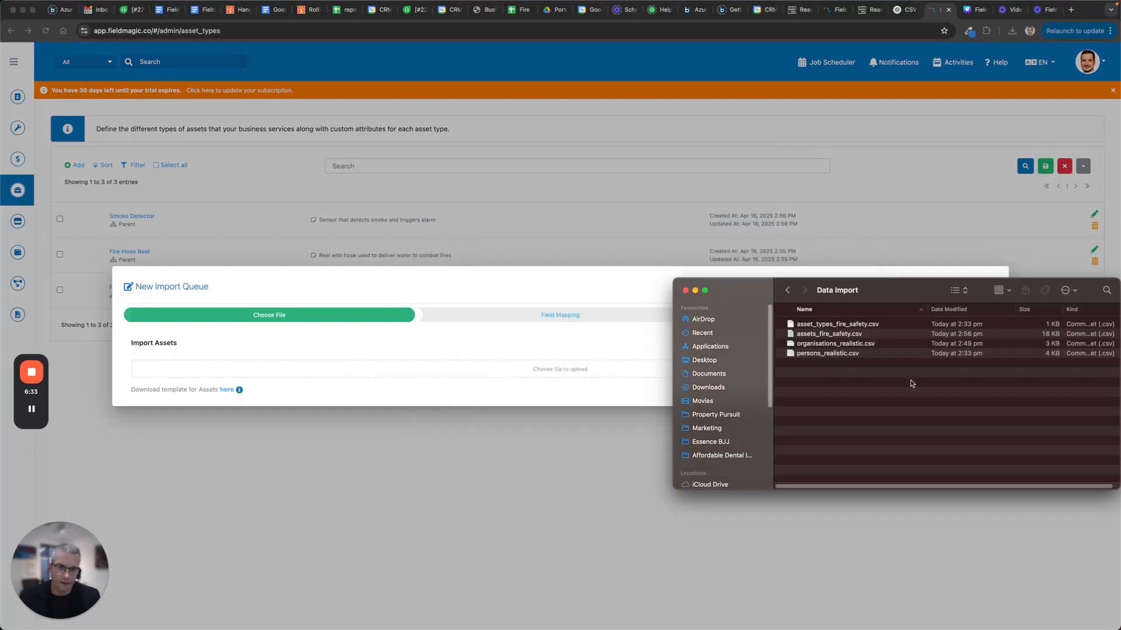
pyautogui.doubleClick(839, 325)
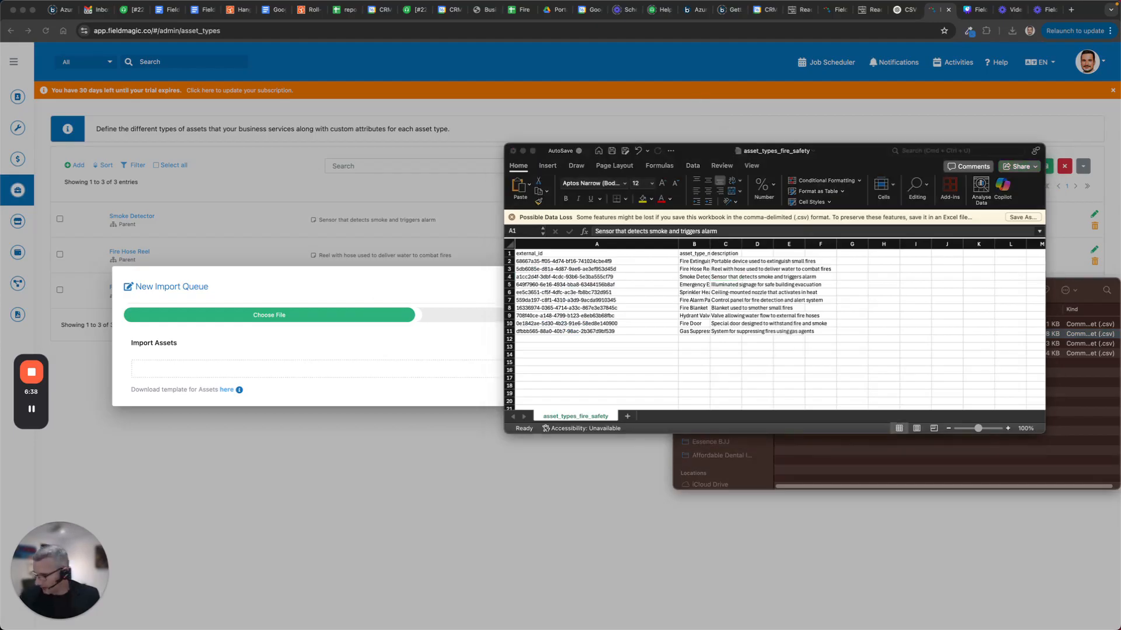
# Step: Widen the external_id column in the assets_fire_safety sheet and inspect the external ID of the first asset
pyautogui.moveTo(725, 131); pyautogui.dragTo(693, 159)
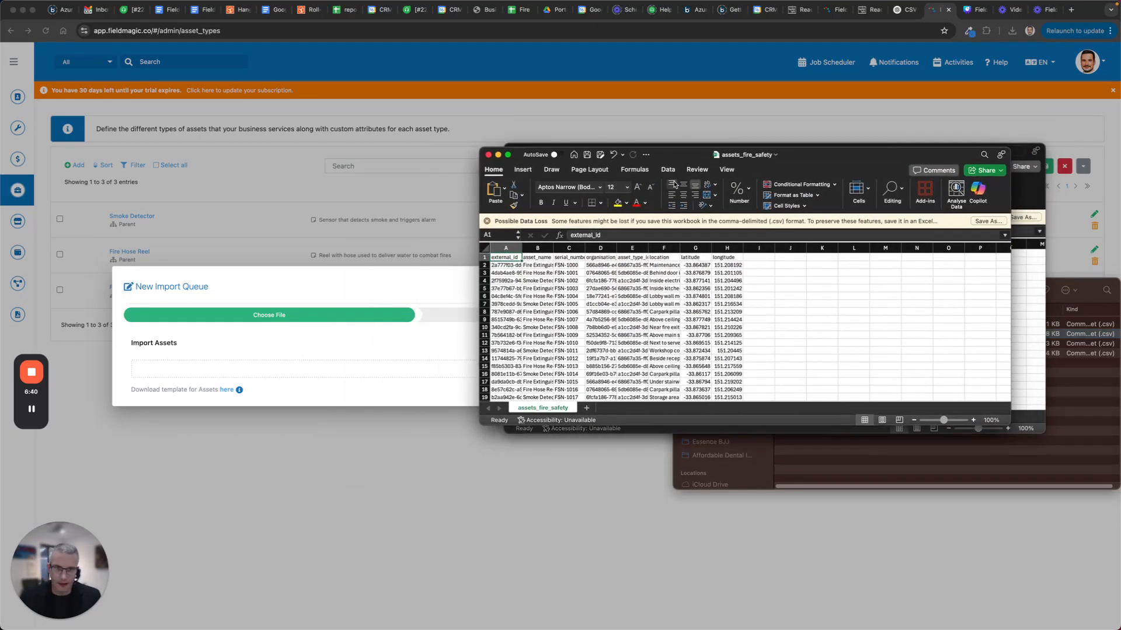
pyautogui.moveTo(522, 247); pyautogui.dragTo(572, 247)
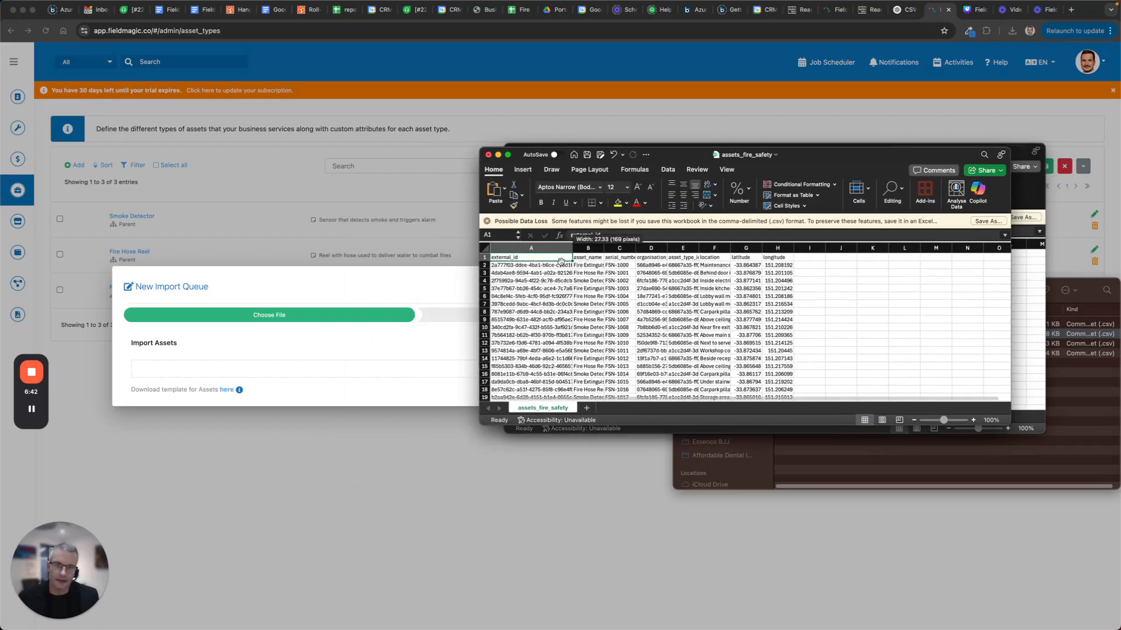
pyautogui.click(538, 266)
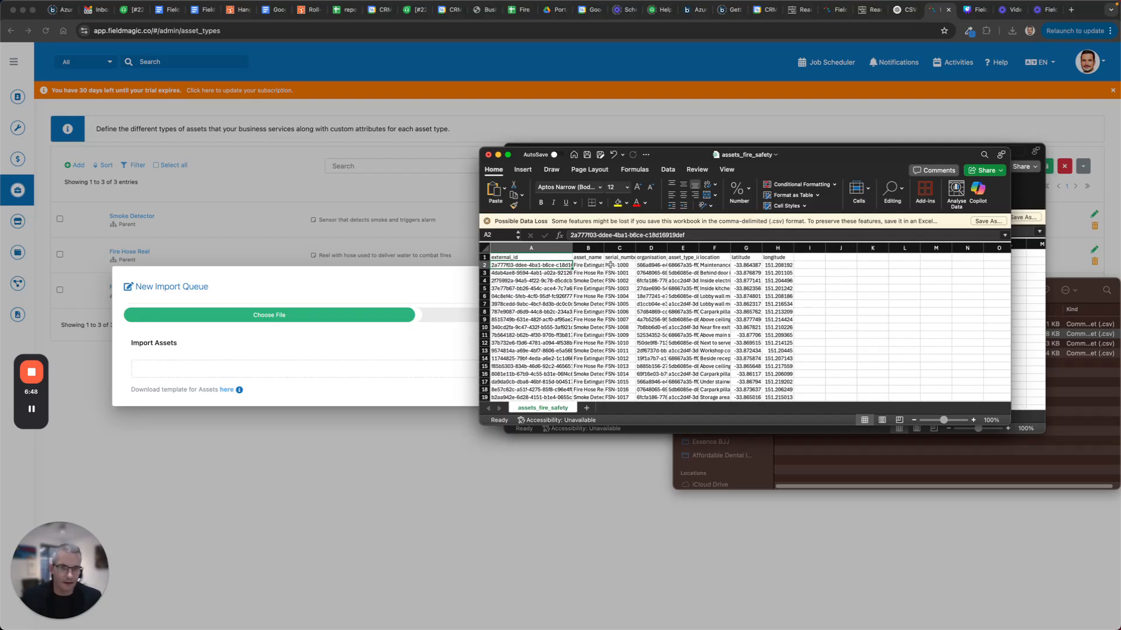
# Step: Inspect the asset type IDs of the first three assets in the assets_fire_safety sheet, and switch back to the browser
pyautogui.click(682, 266)
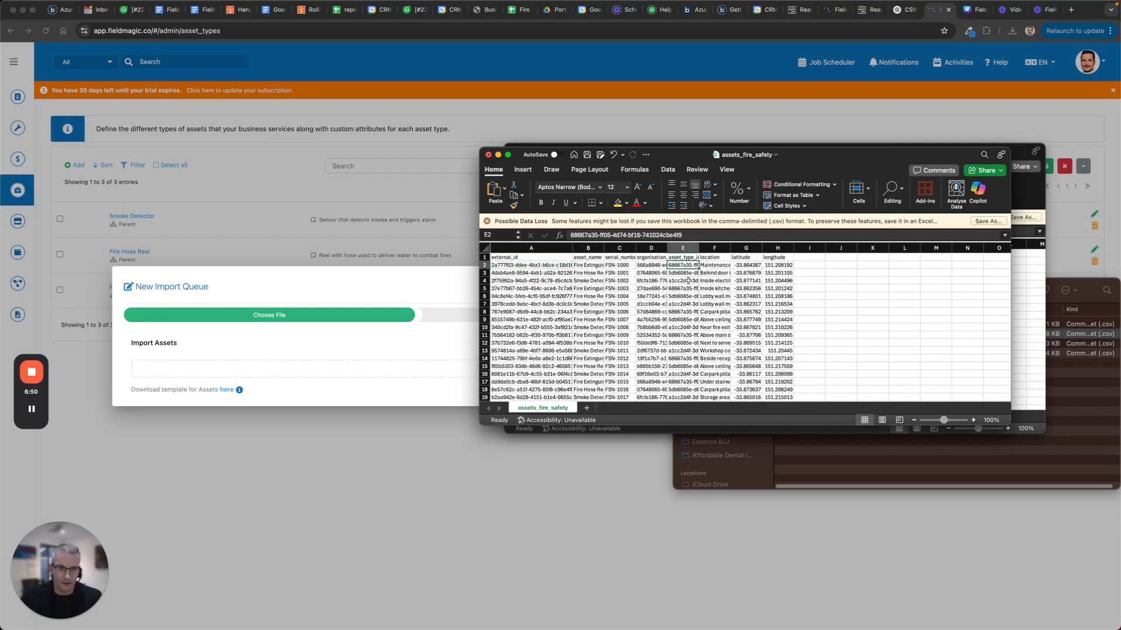
pyautogui.keyDown('shift'); pyautogui.click(687, 281); pyautogui.keyUp('shift')
pyautogui.click(324, 286)
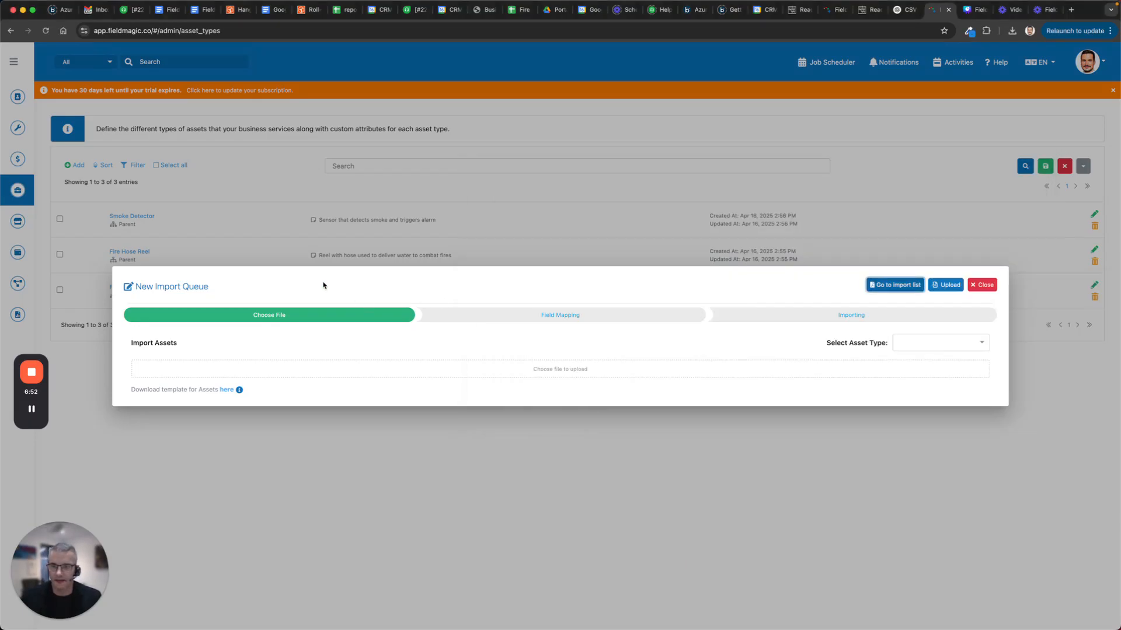
# Step: Close the import dialog and check the External ID of the Fire Extinguisher asset type
pyautogui.click(982, 285)
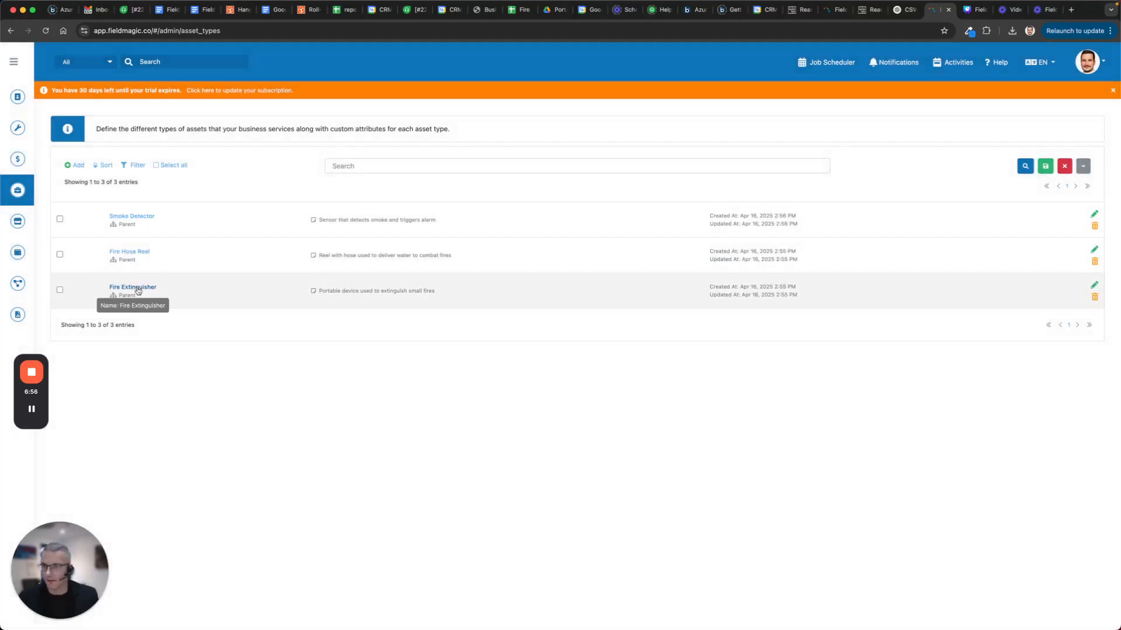
pyautogui.click(134, 288)
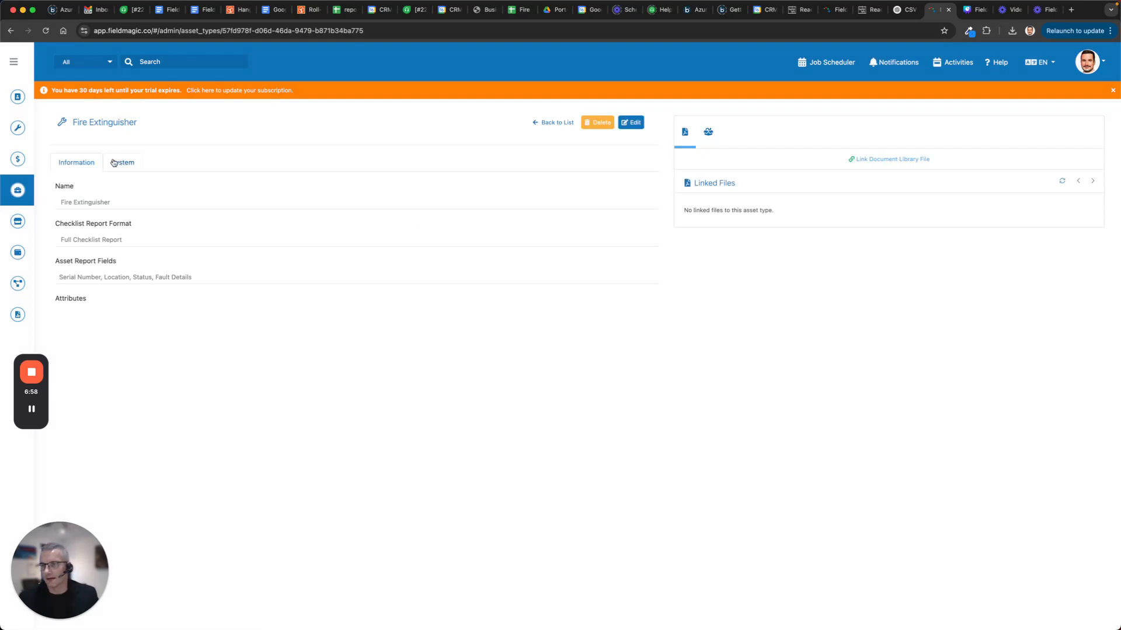
pyautogui.click(120, 163)
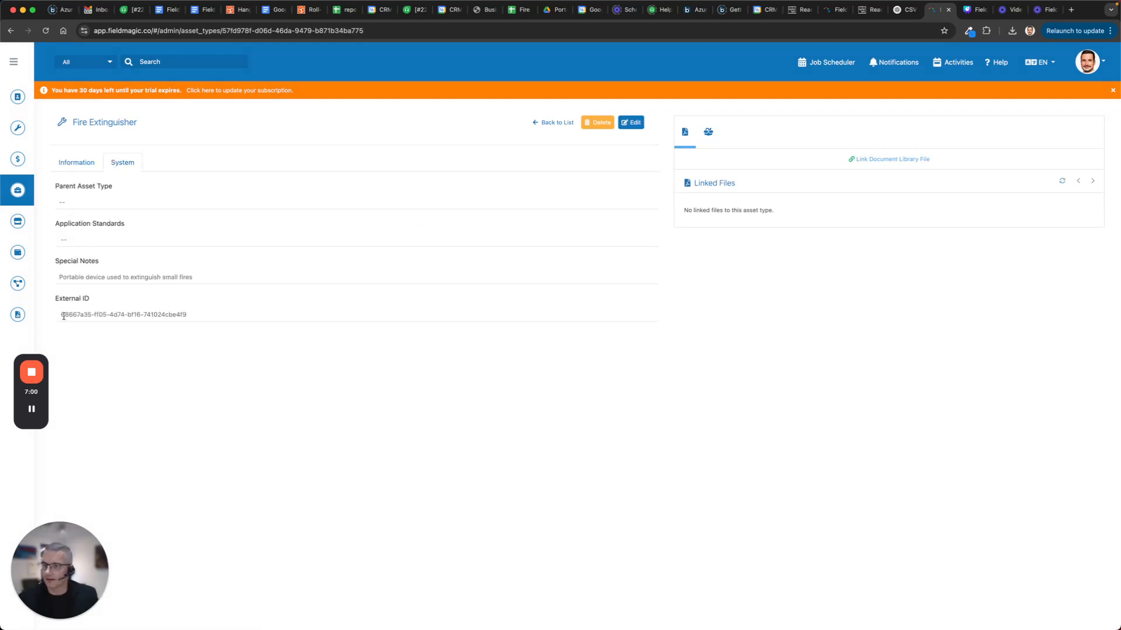
pyautogui.click(75, 169)
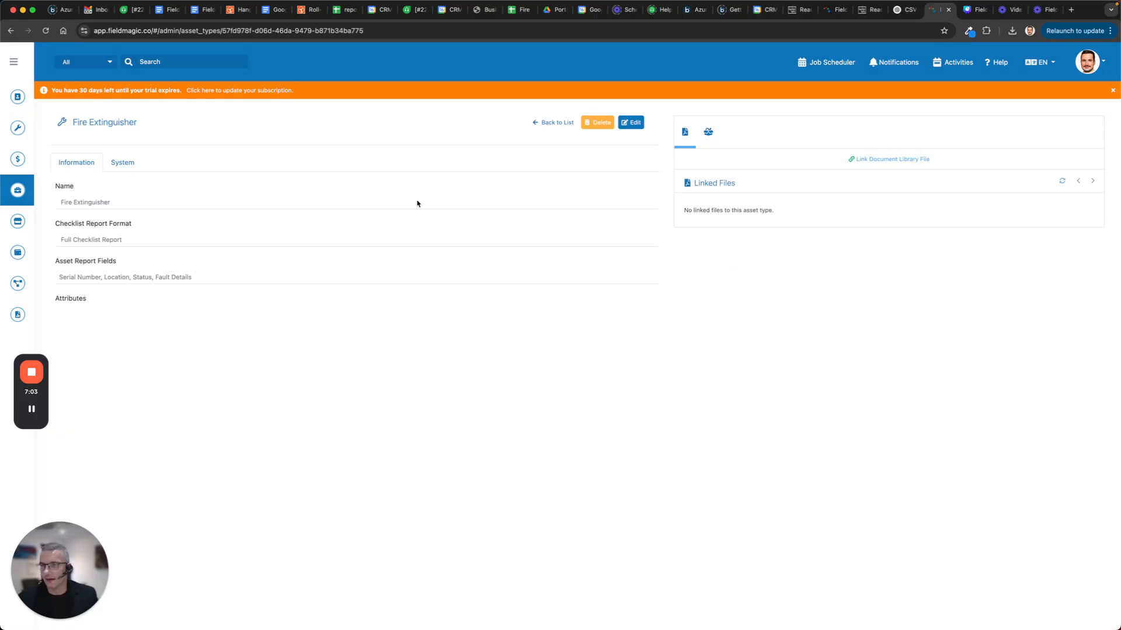
# Step: Try out the report field and custom attribute options while editing the Fire Extinguisher asset type, and exit without saving
pyautogui.click(631, 122)
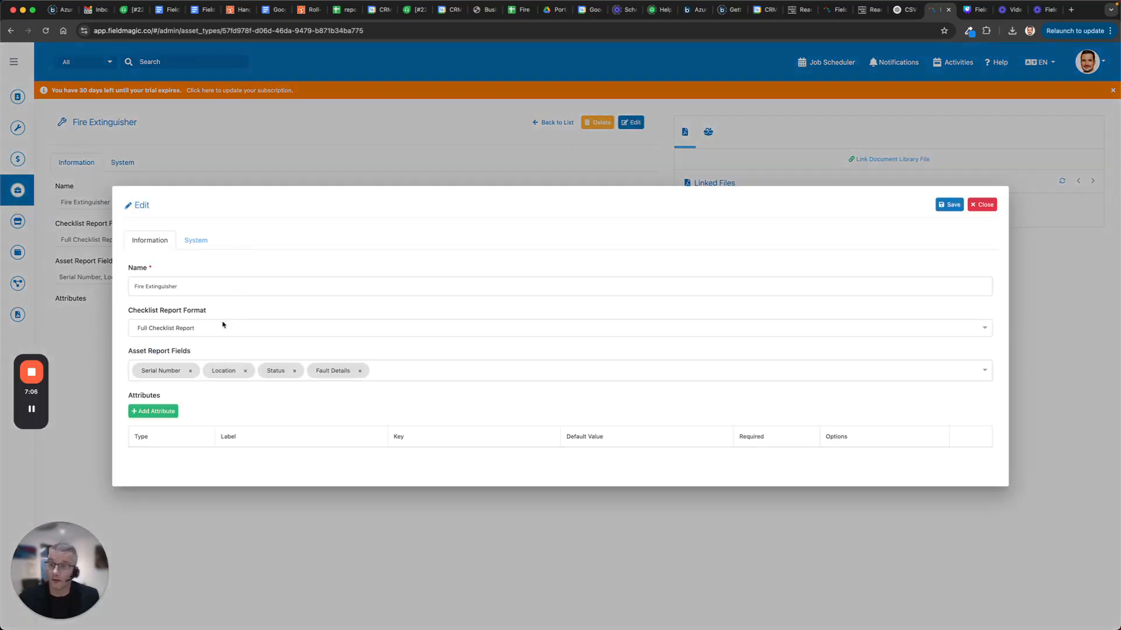
pyautogui.click(417, 375)
pyautogui.scroll(-3, 267, 430)
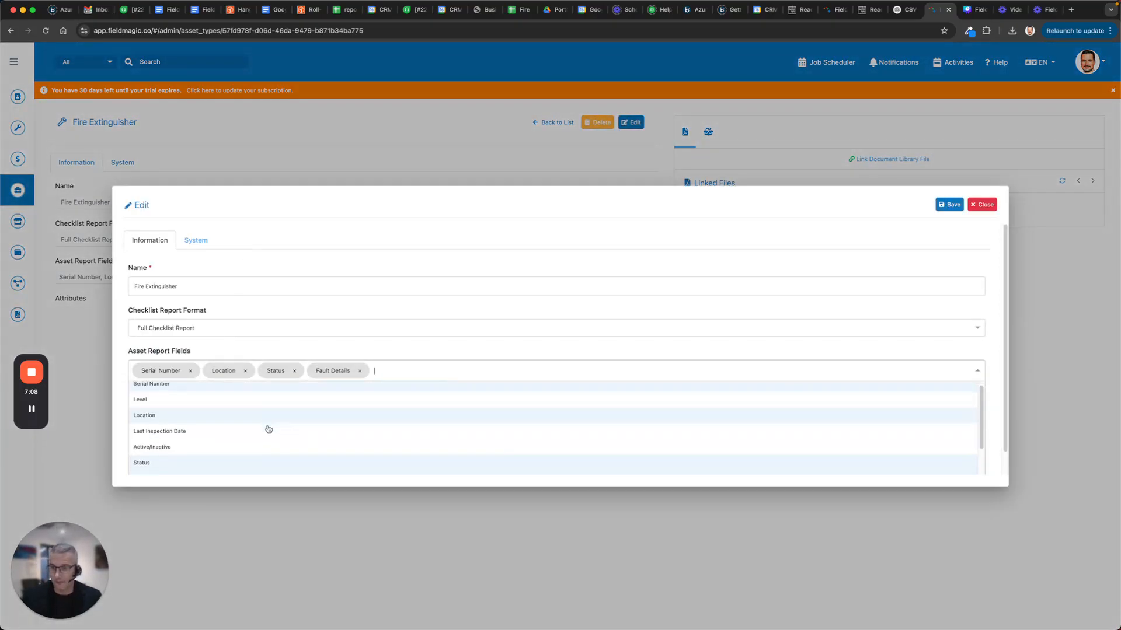
pyautogui.click(404, 244)
pyautogui.click(169, 411)
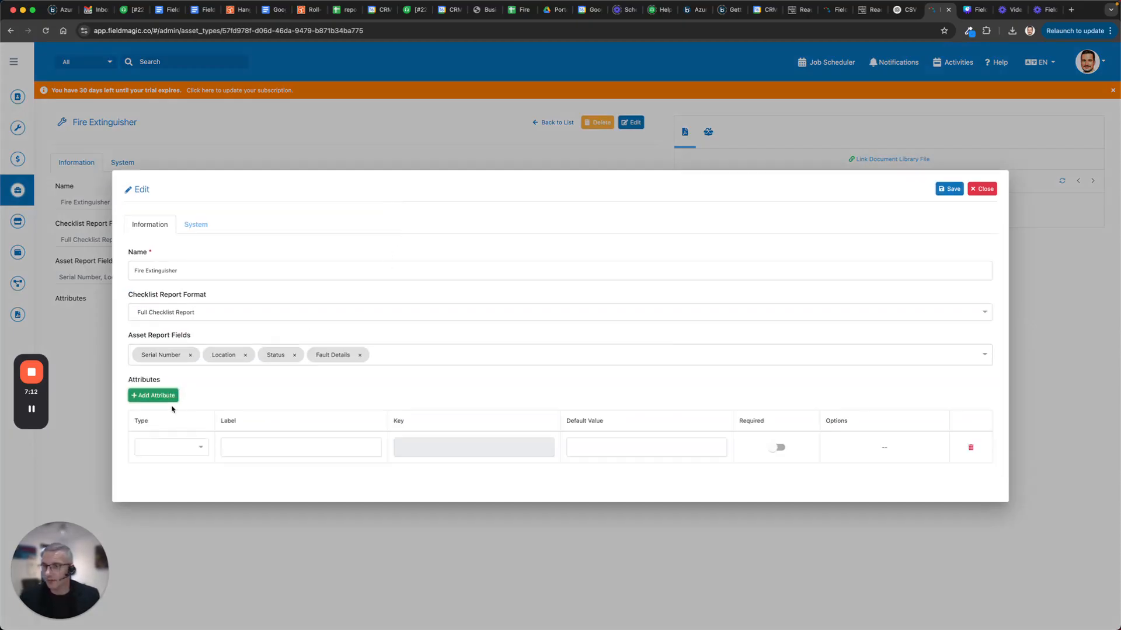
pyautogui.click(970, 447)
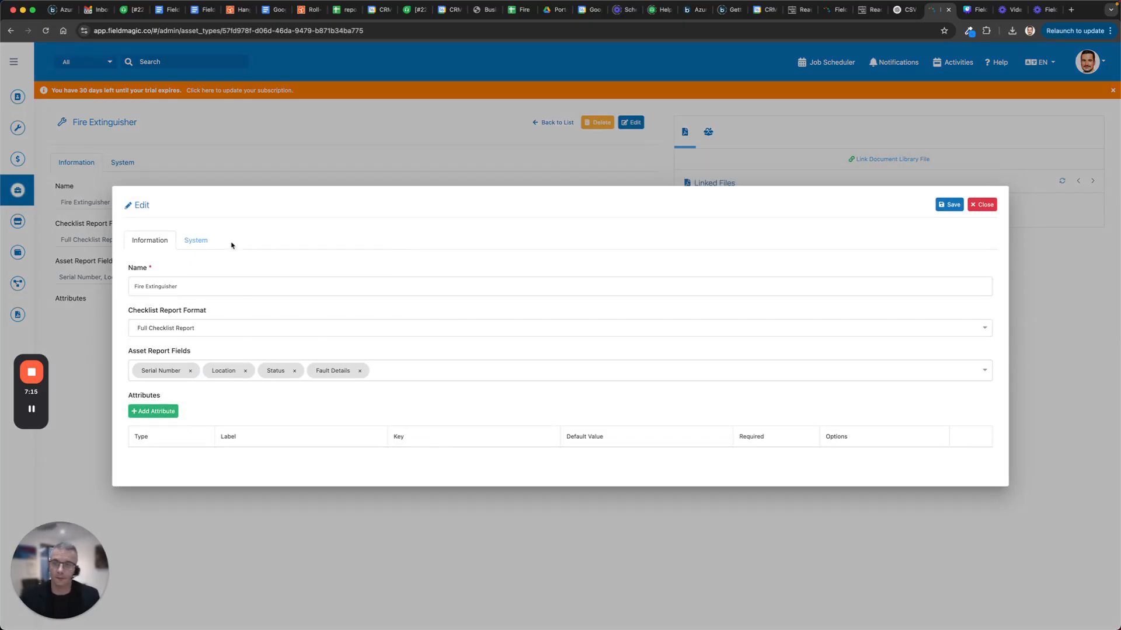
pyautogui.click(983, 206)
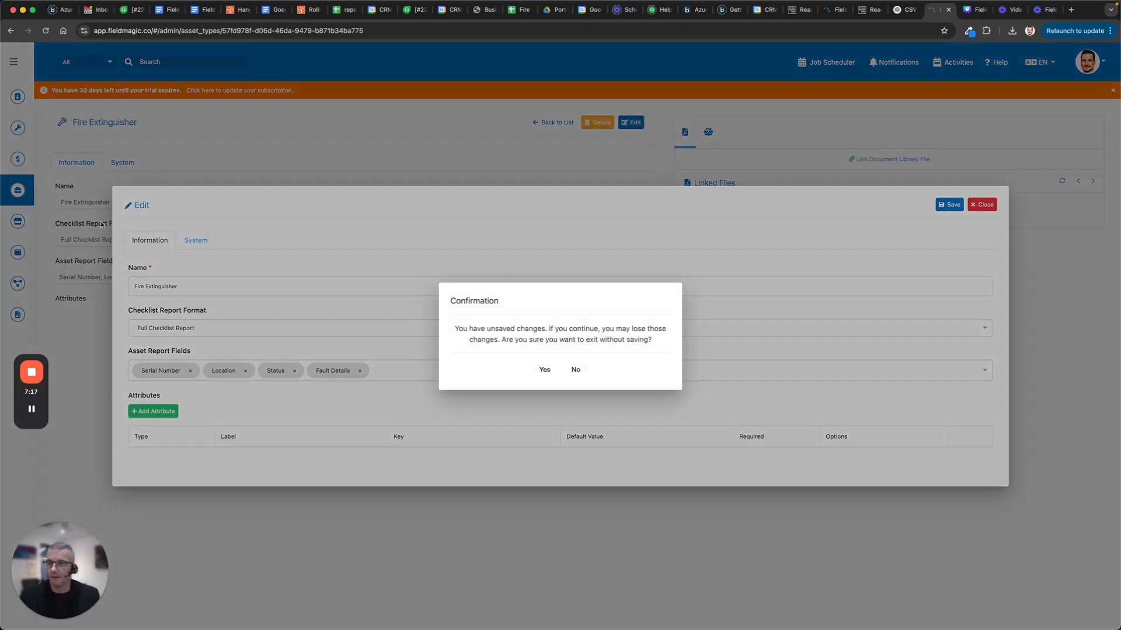
pyautogui.click(549, 372)
# Step: Start a new Assets import and upload assets_fire_safety.csv from the Data Import folder in Finder
pyautogui.moveTo(18, 189)
pyautogui.click(248, 285)
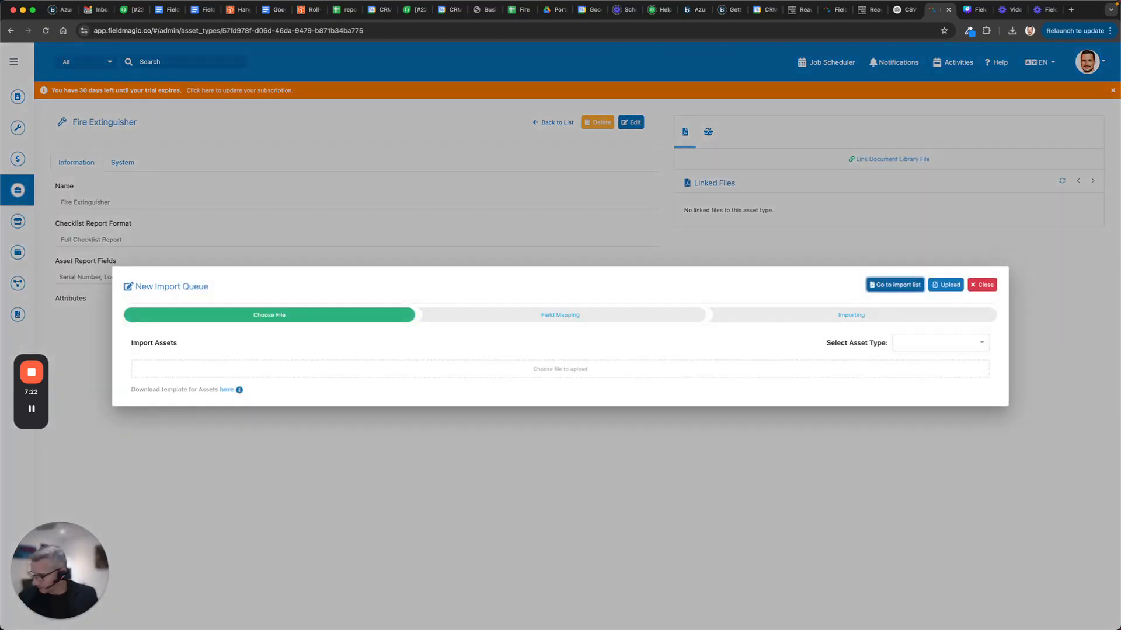
pyautogui.press('super+Tab')
pyautogui.click(852, 396)
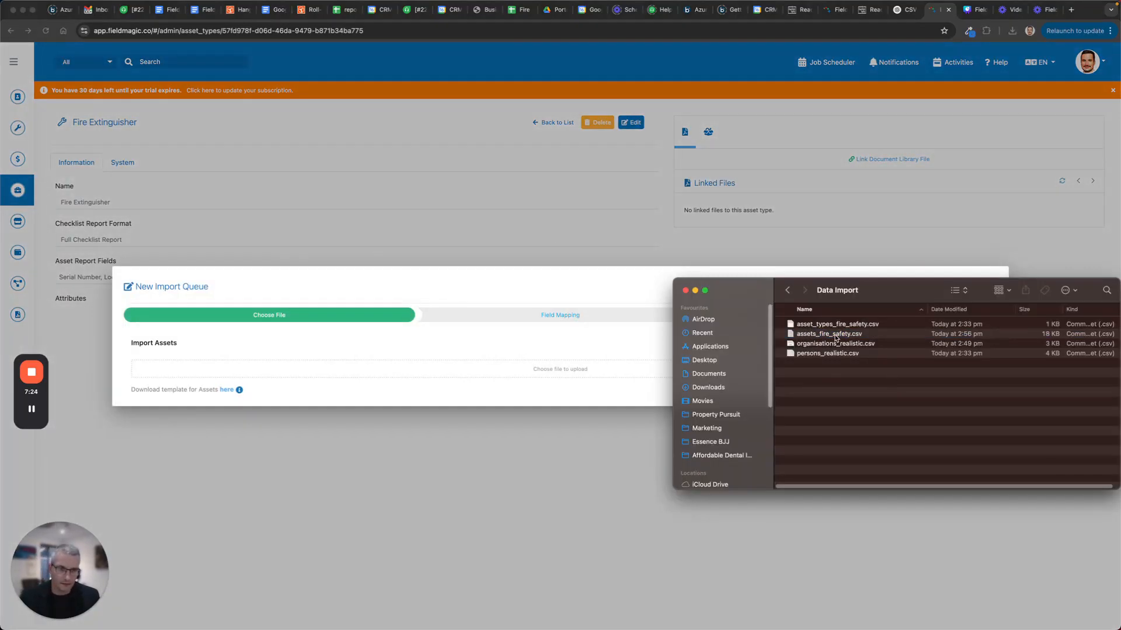
pyautogui.moveTo(835, 338); pyautogui.dragTo(523, 379)
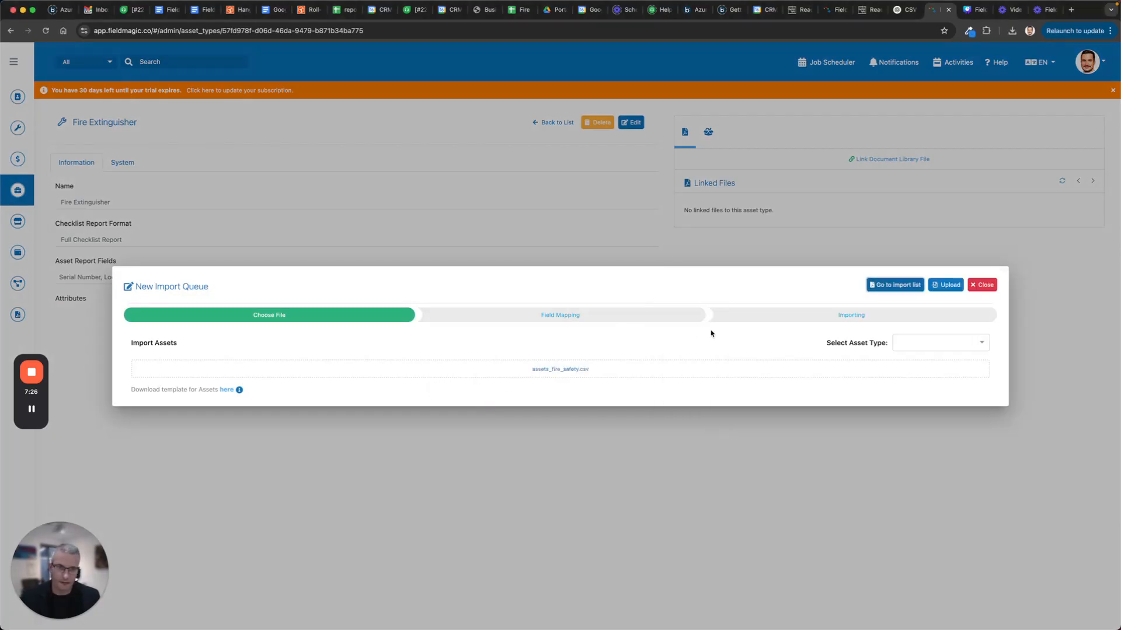
pyautogui.click(951, 286)
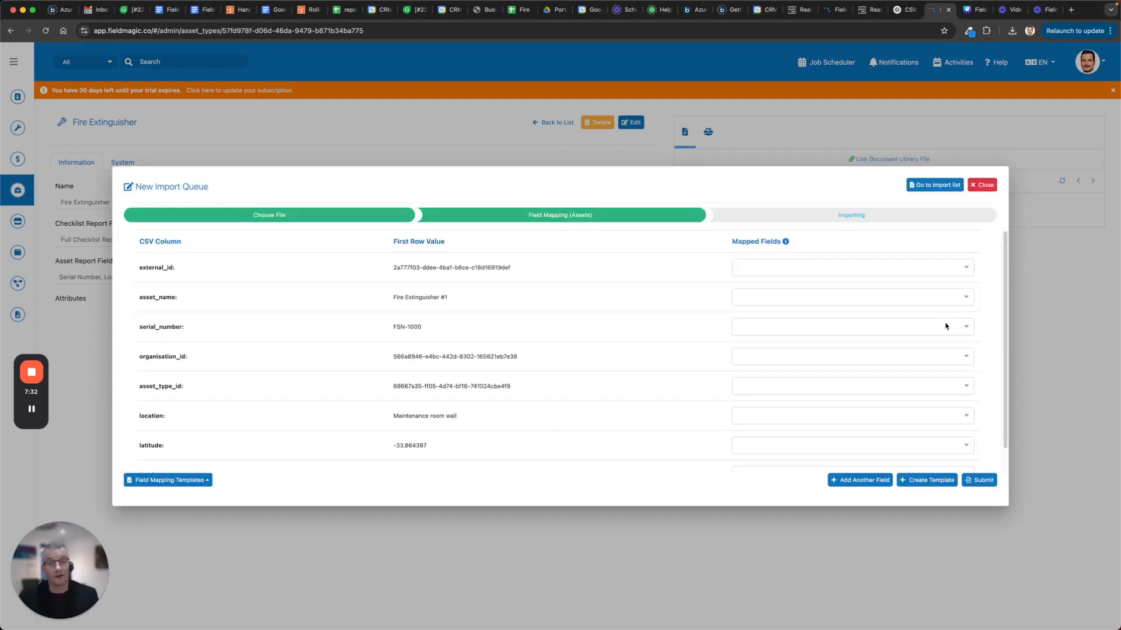
# Step: Map the external_id column to External ID and the organisation_id column to External Site ID
pyautogui.click(801, 267)
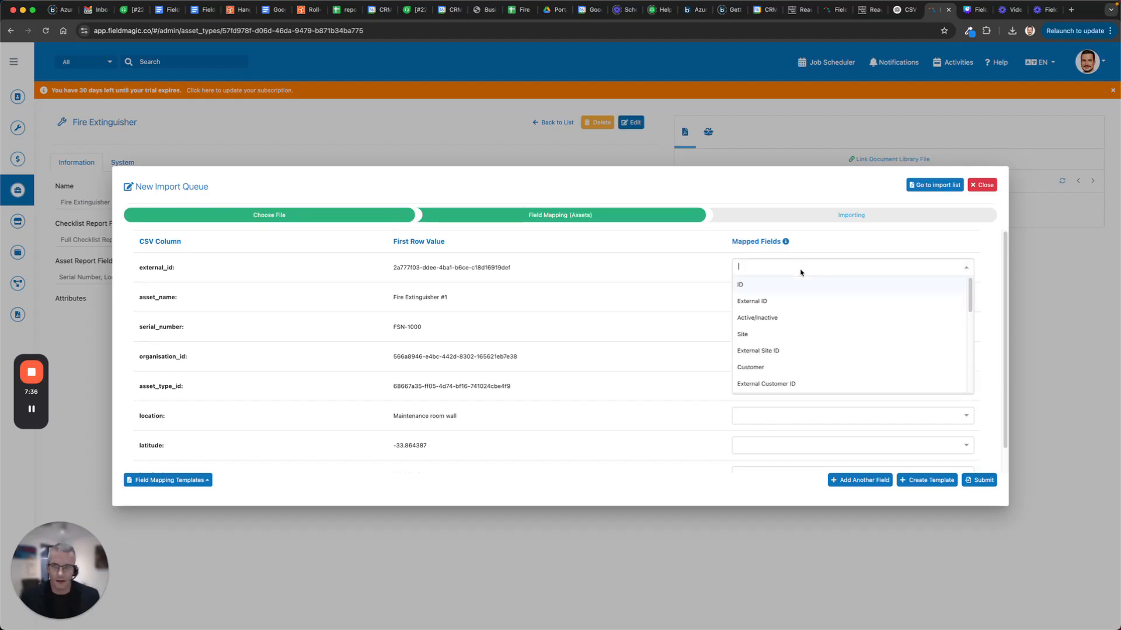
pyautogui.write('exter')
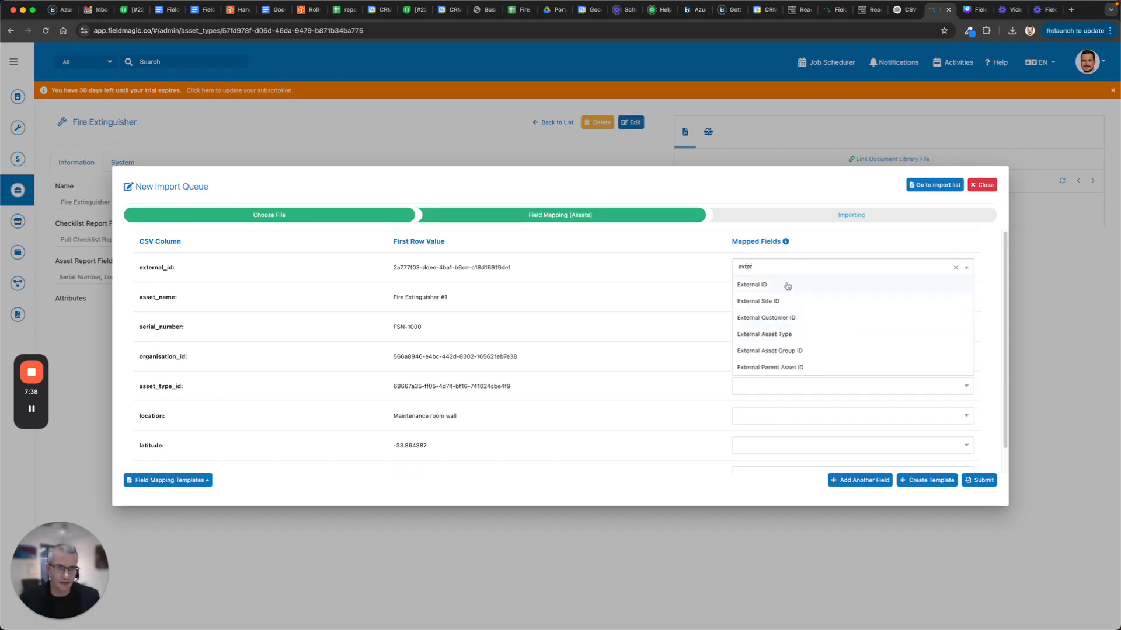
pyautogui.click(786, 286)
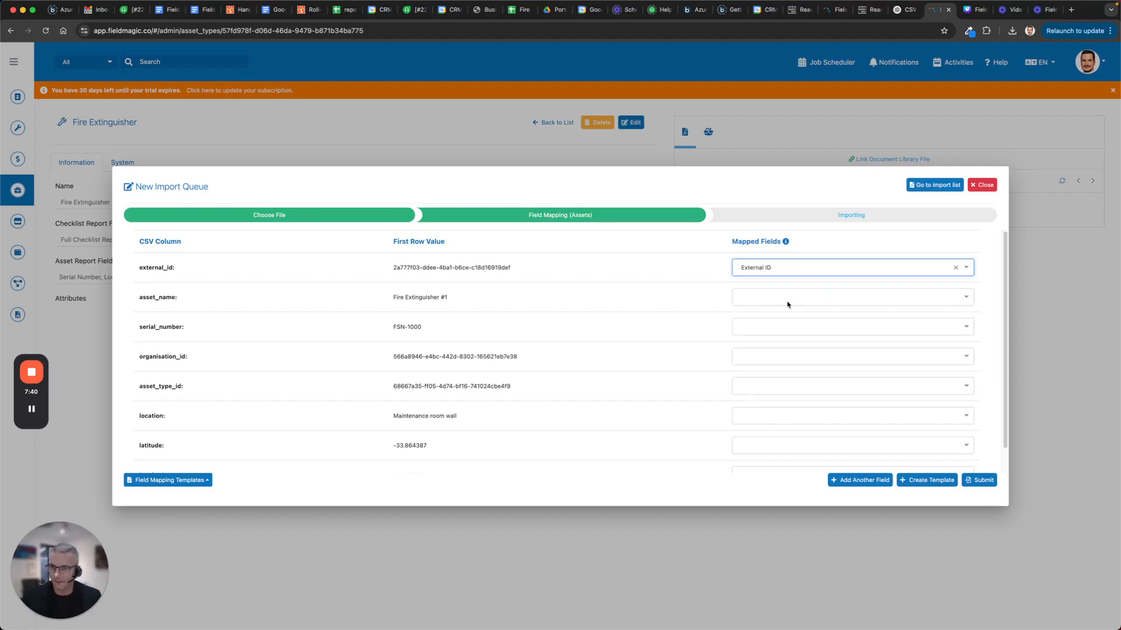
pyautogui.click(771, 358)
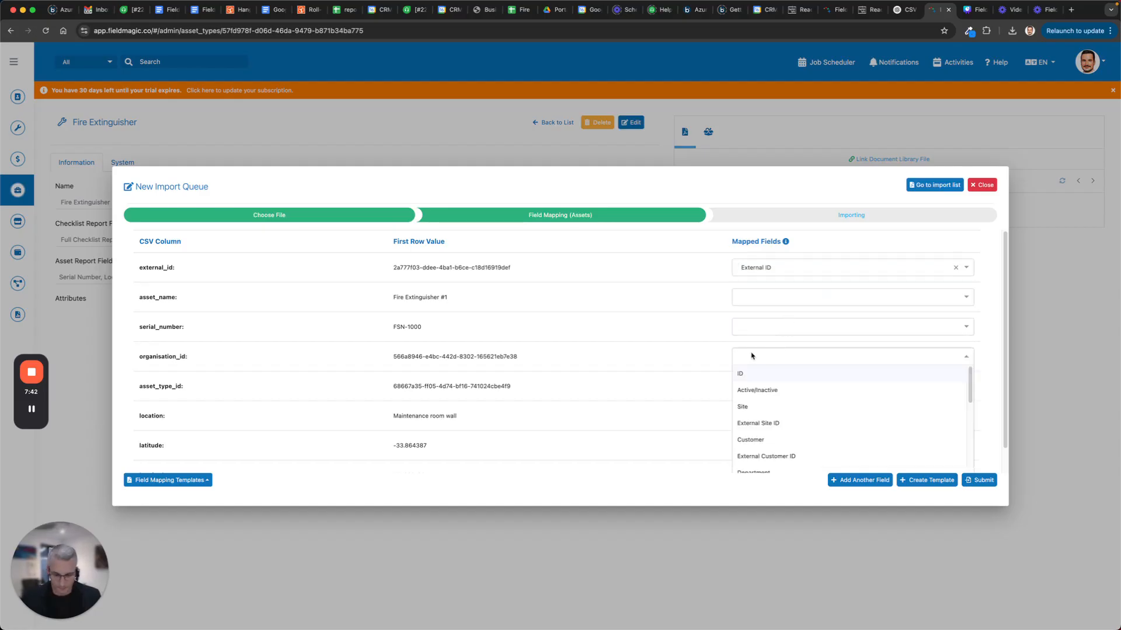
pyautogui.write('exter')
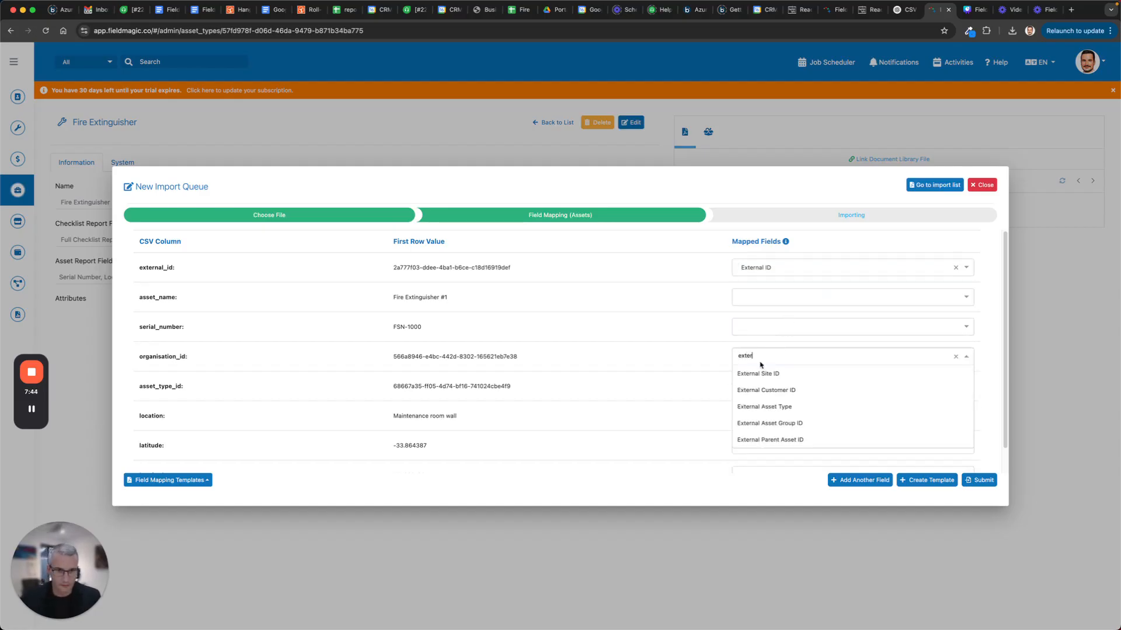
pyautogui.click(795, 371)
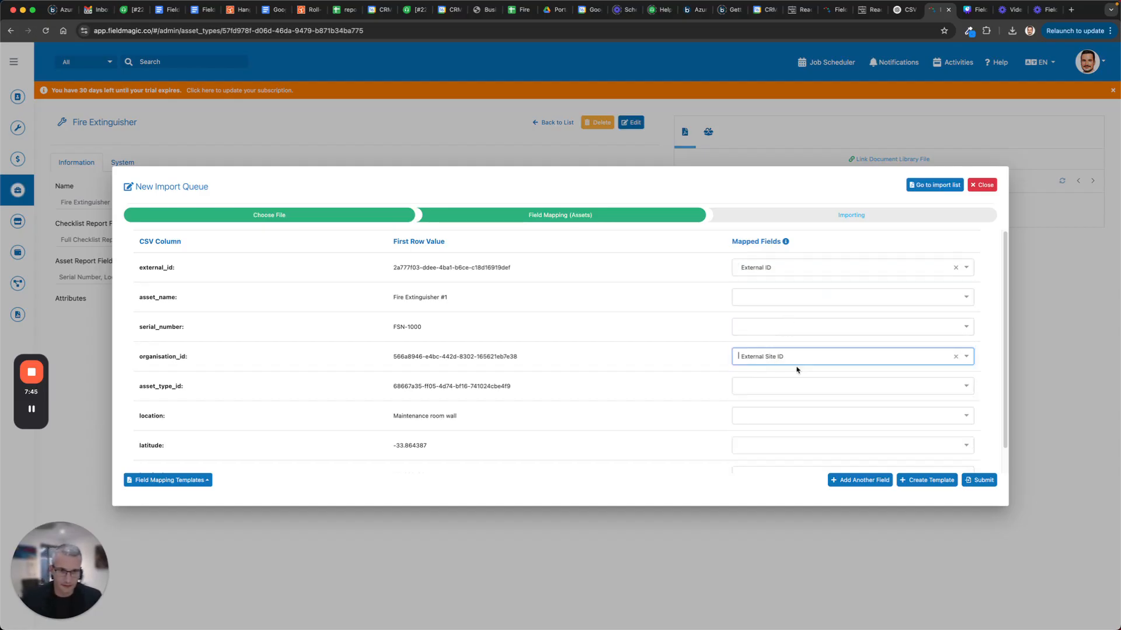
# Step: Map the serial_number column to Serial Number and the asset_name column to Name
pyautogui.click(758, 337)
pyautogui.write('ser')
pyautogui.click(753, 343)
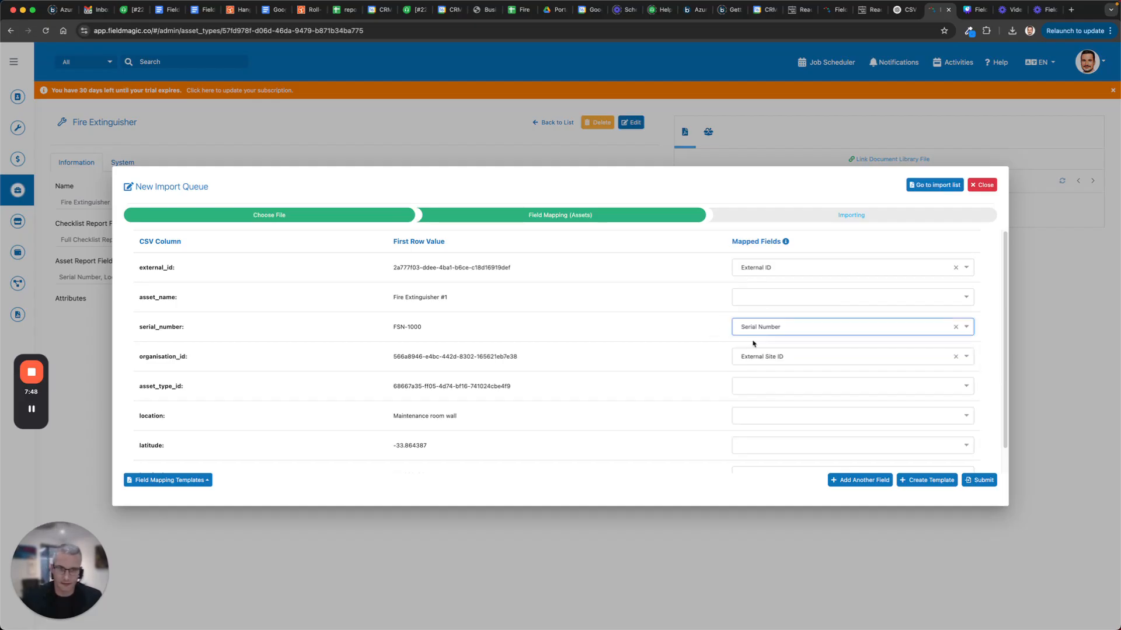
pyautogui.click(757, 297)
pyautogui.write('name')
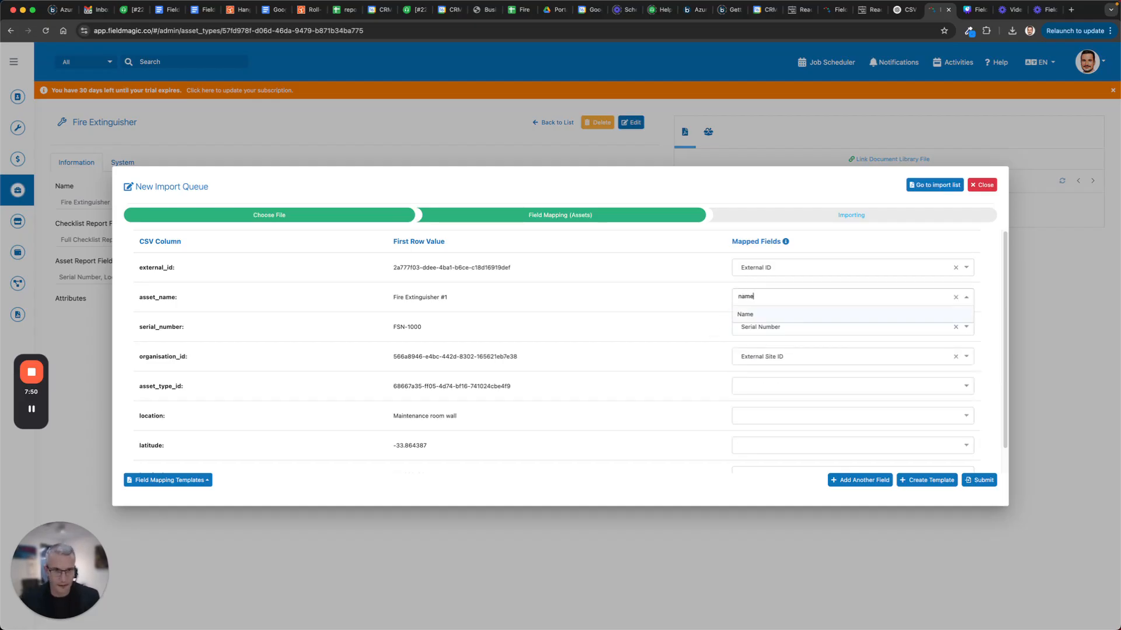
pyautogui.click(759, 314)
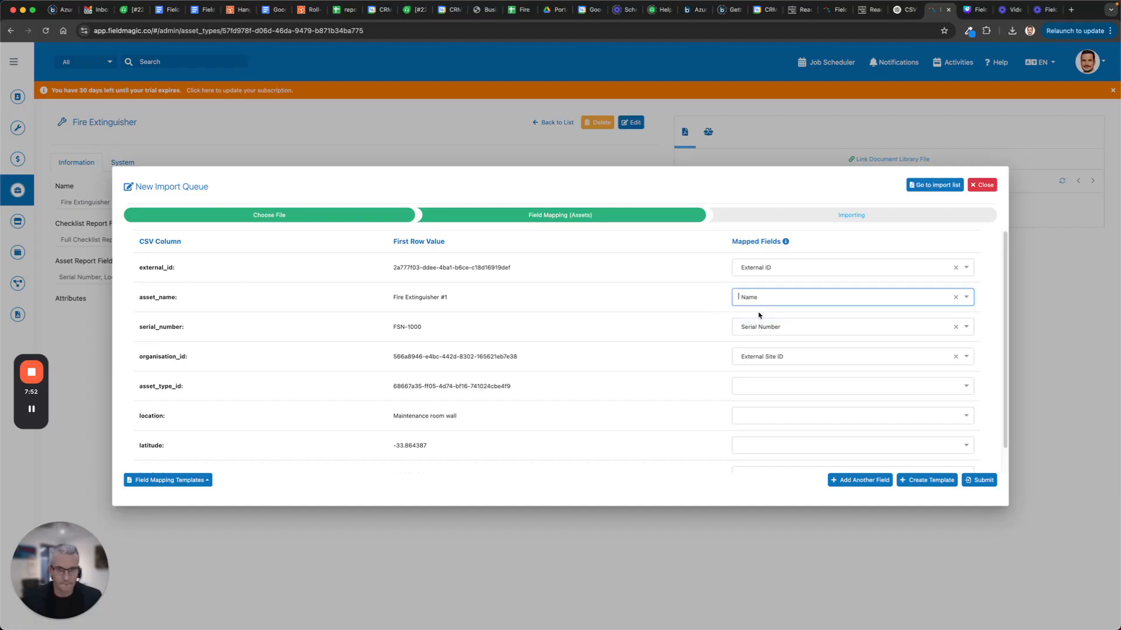
# Step: Map the asset_type_id column to External Asset Type and the location column to Location
pyautogui.click(744, 386)
pyautogui.write('asset')
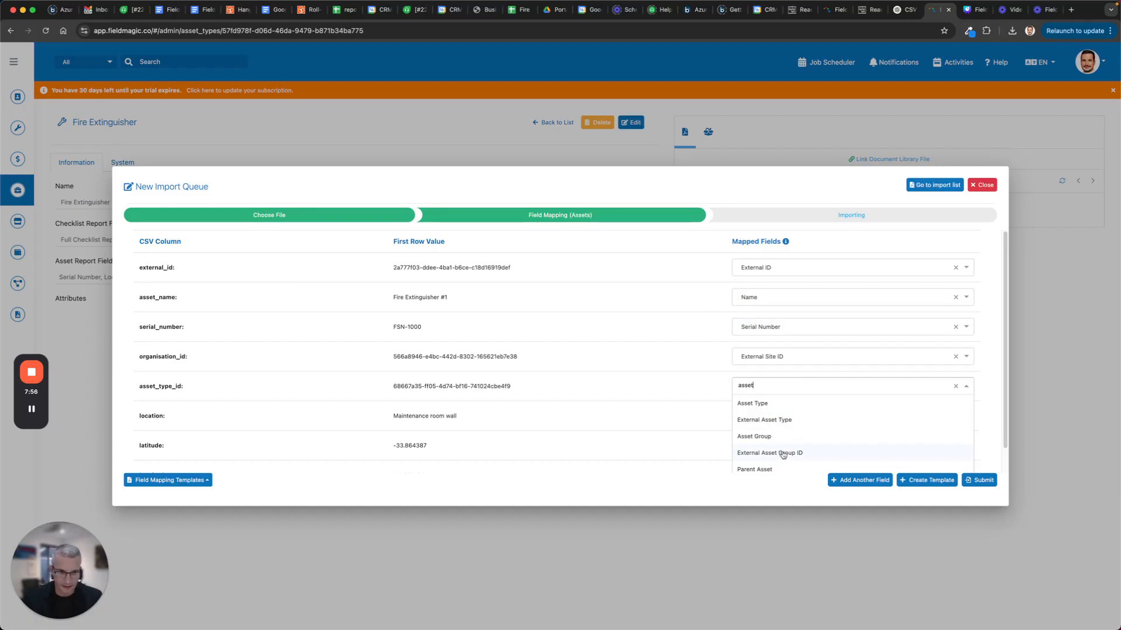
pyautogui.click(792, 421)
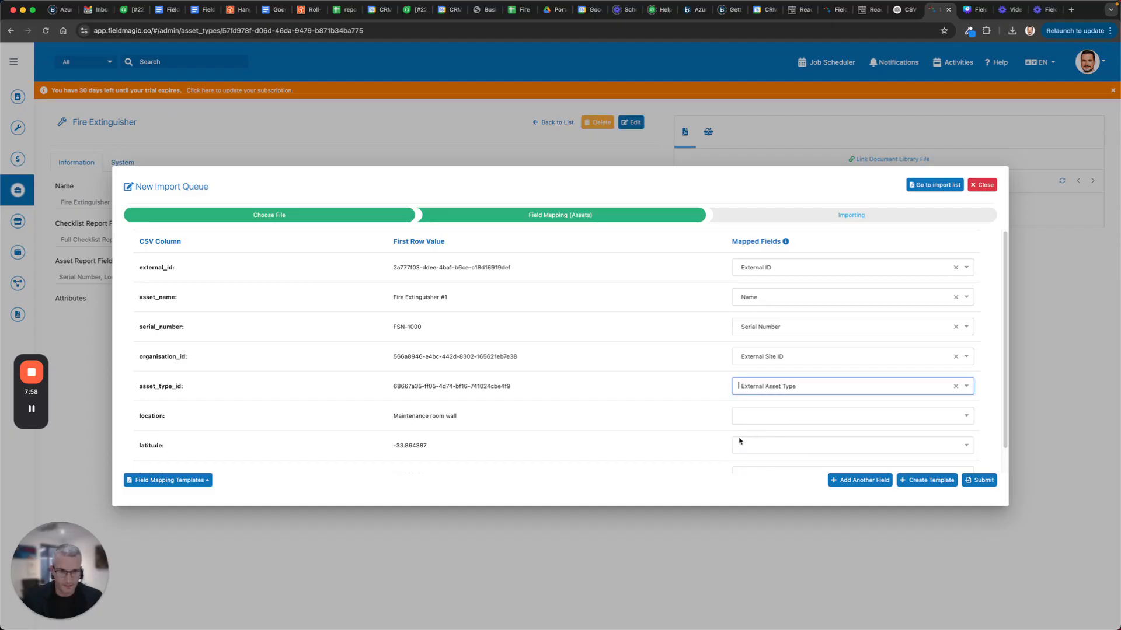
pyautogui.scroll(-1, 717, 438)
pyautogui.click(767, 387)
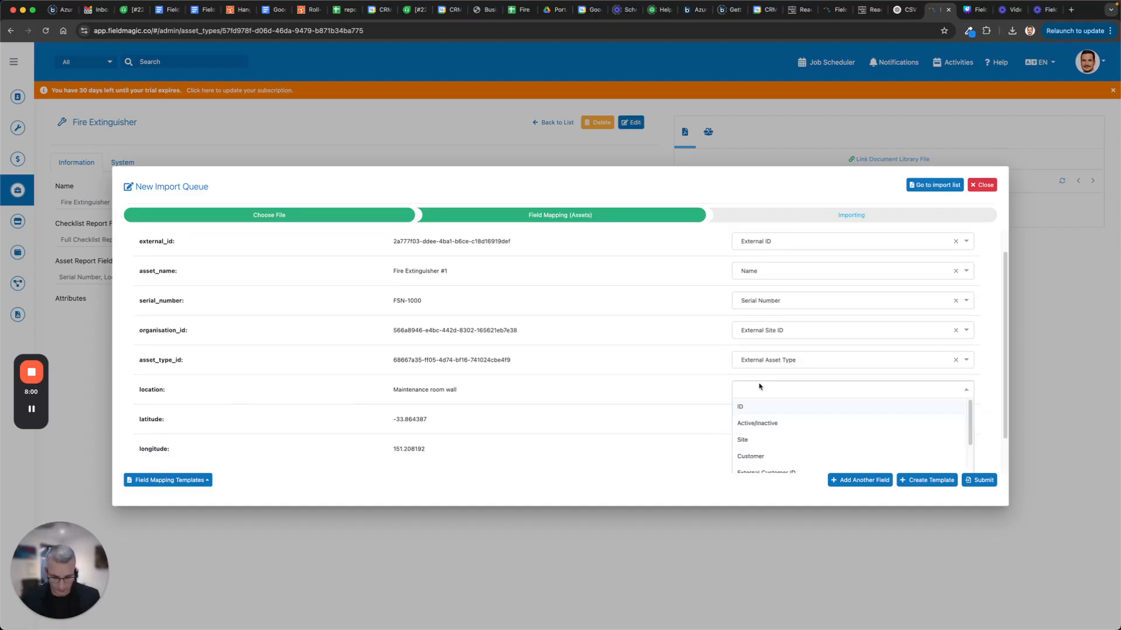
pyautogui.write('locatio')
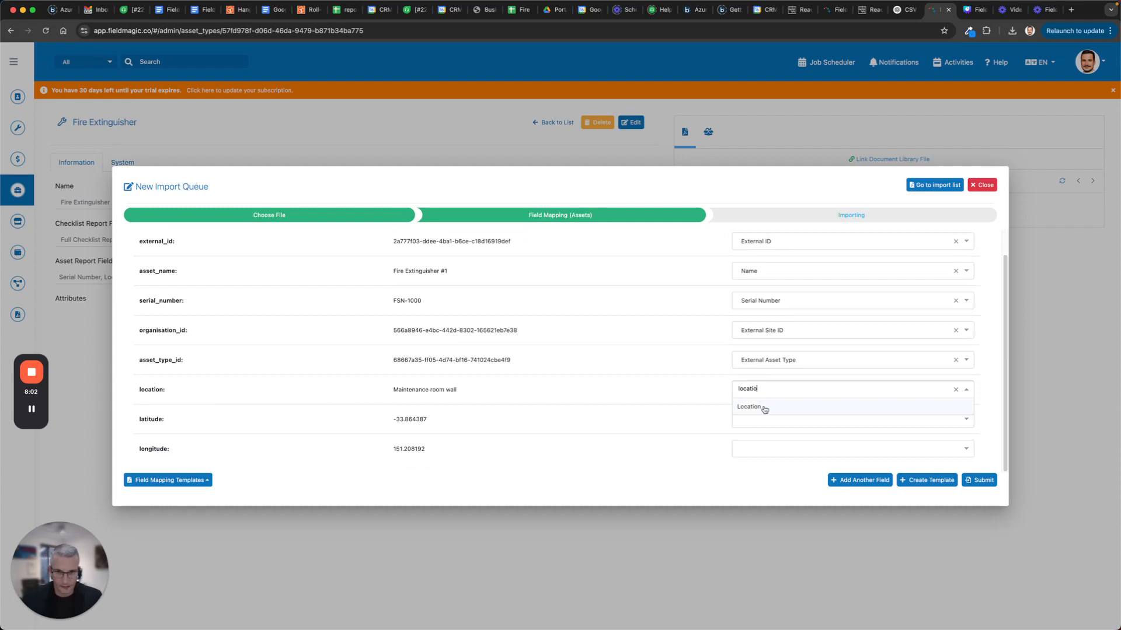
pyautogui.click(765, 409)
# Step: Try to find a matching field for the latitude column, and leave the column unmapped
pyautogui.click(771, 424)
pyautogui.write('lat')
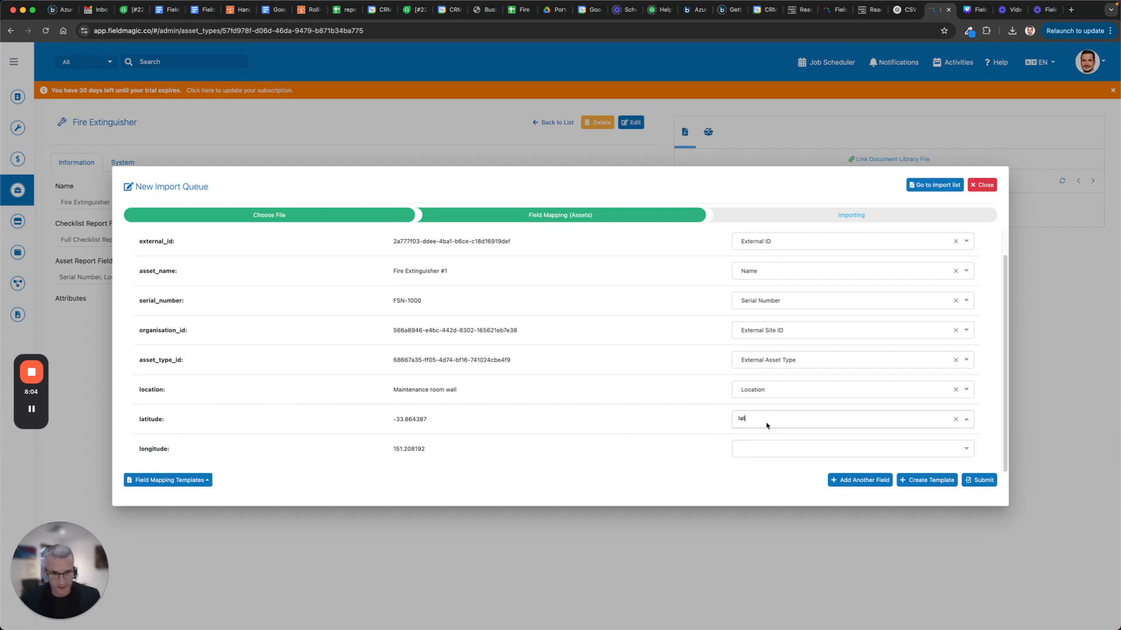
pyautogui.press('super+a')
pyautogui.press('BackSpace')
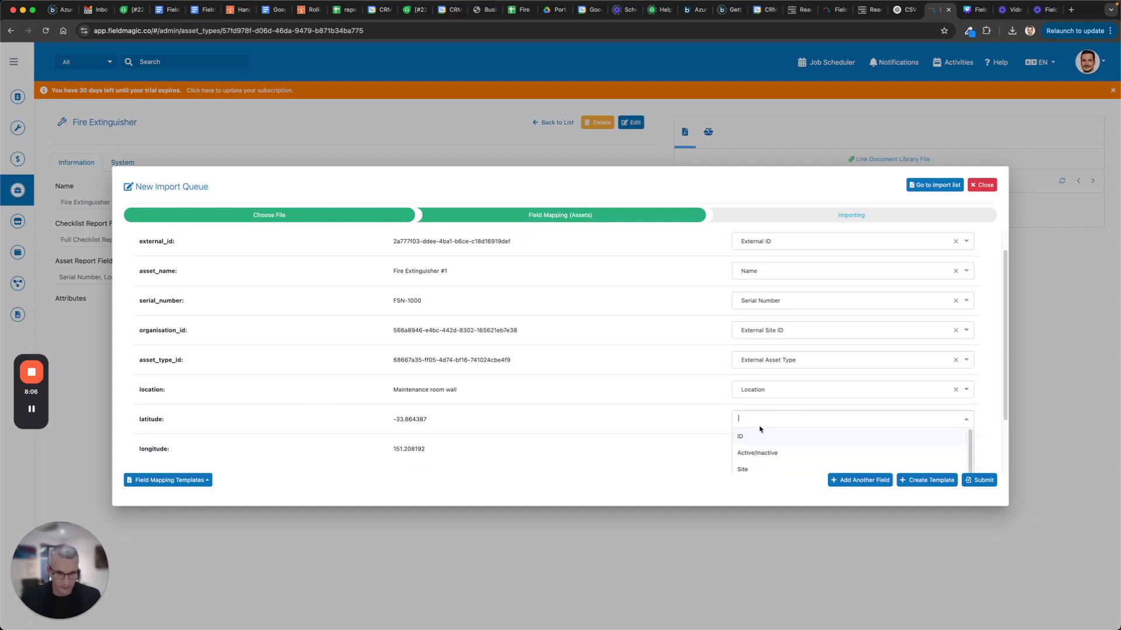
pyautogui.click(637, 390)
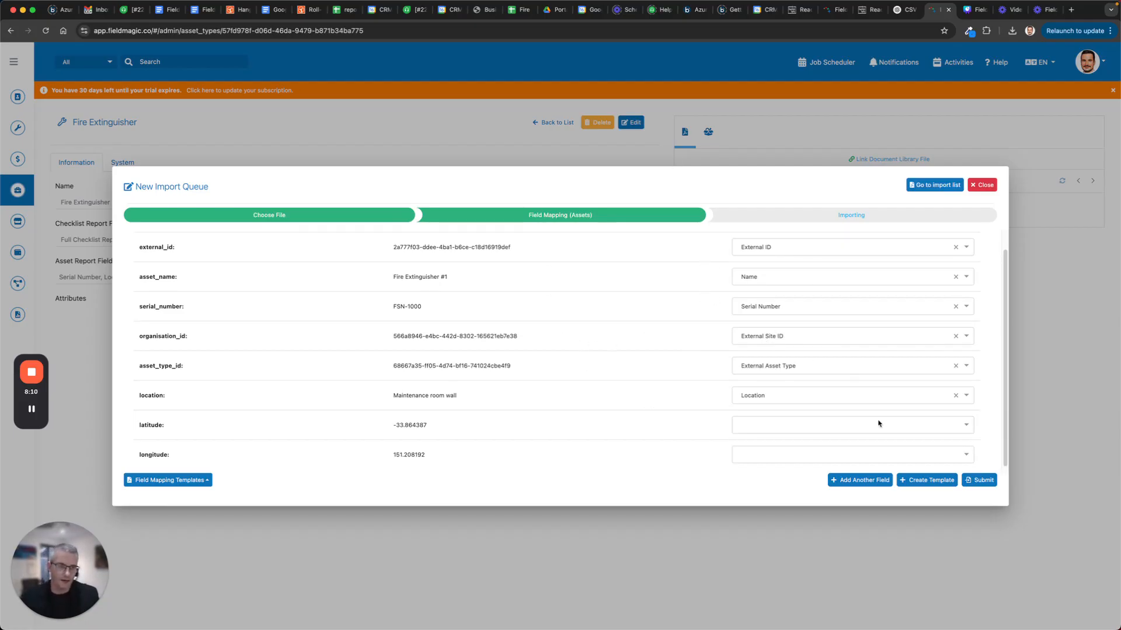
# Step: Save the field mapping as a template named "Assets Import" and submit the import
pyautogui.click(931, 481)
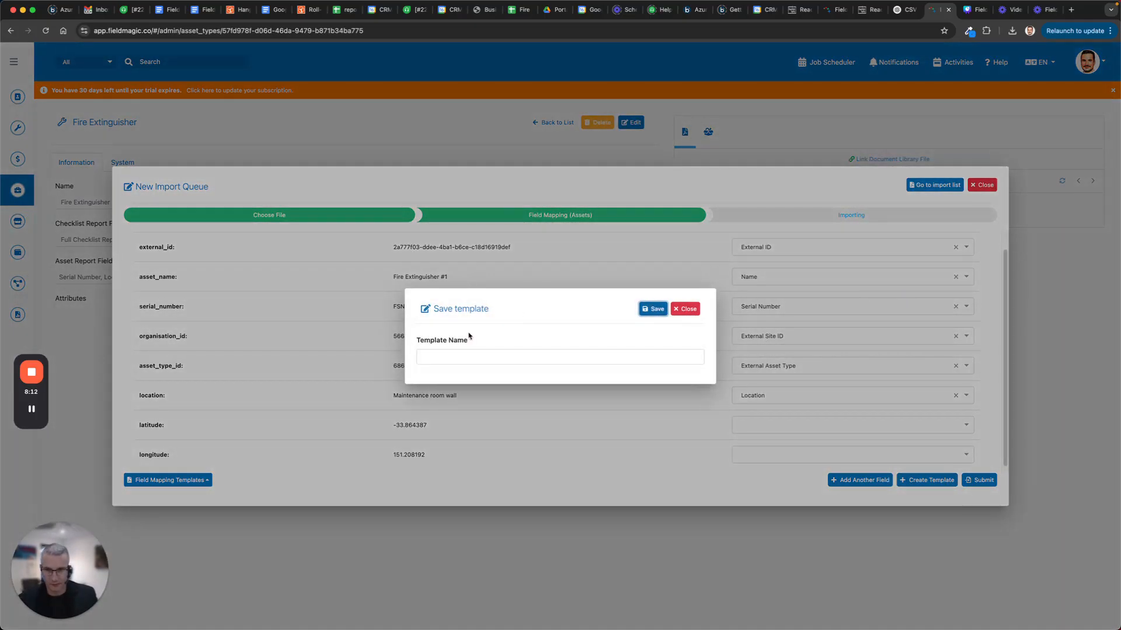
pyautogui.click(454, 359)
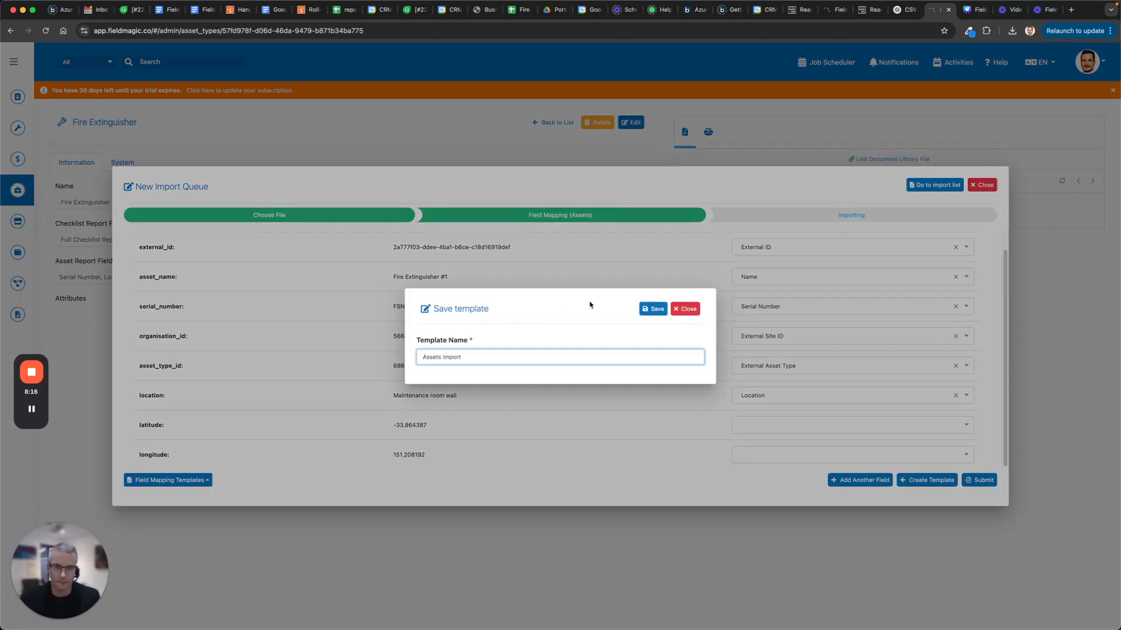
pyautogui.click(653, 308)
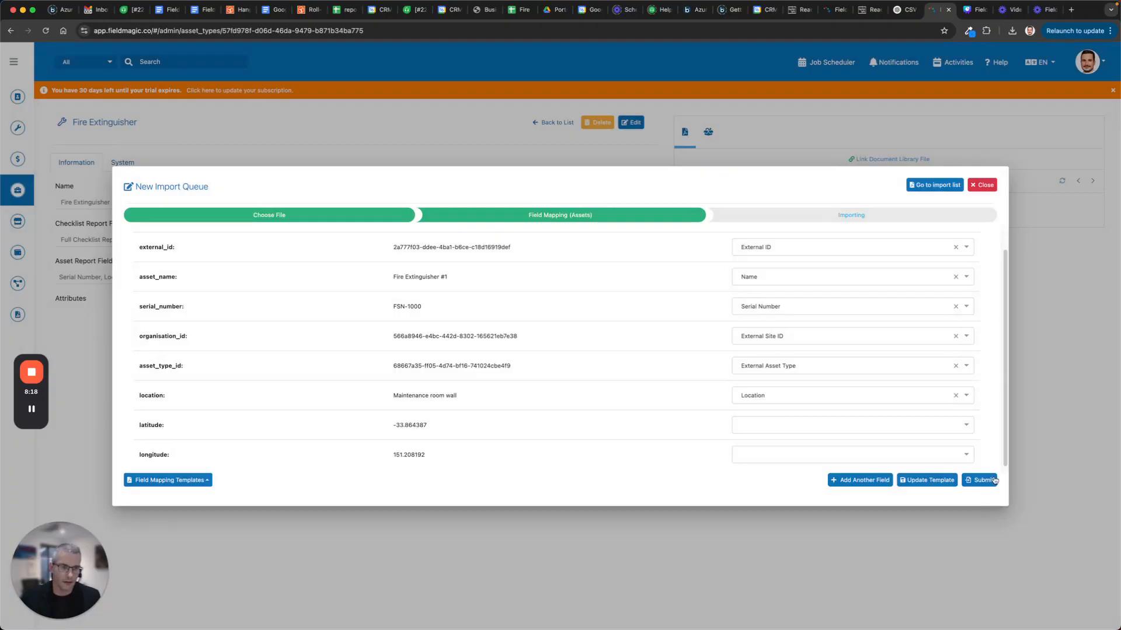
pyautogui.click(983, 481)
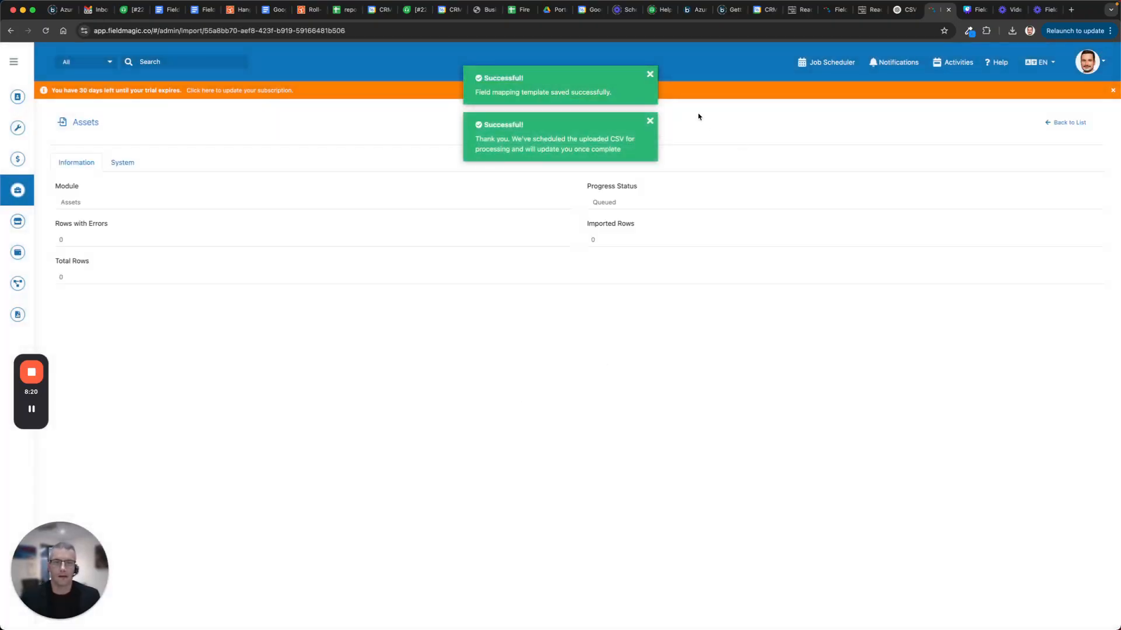
# Step: Dismiss the two notifications and review the asset import's progress status and row results
pyautogui.click(650, 75)
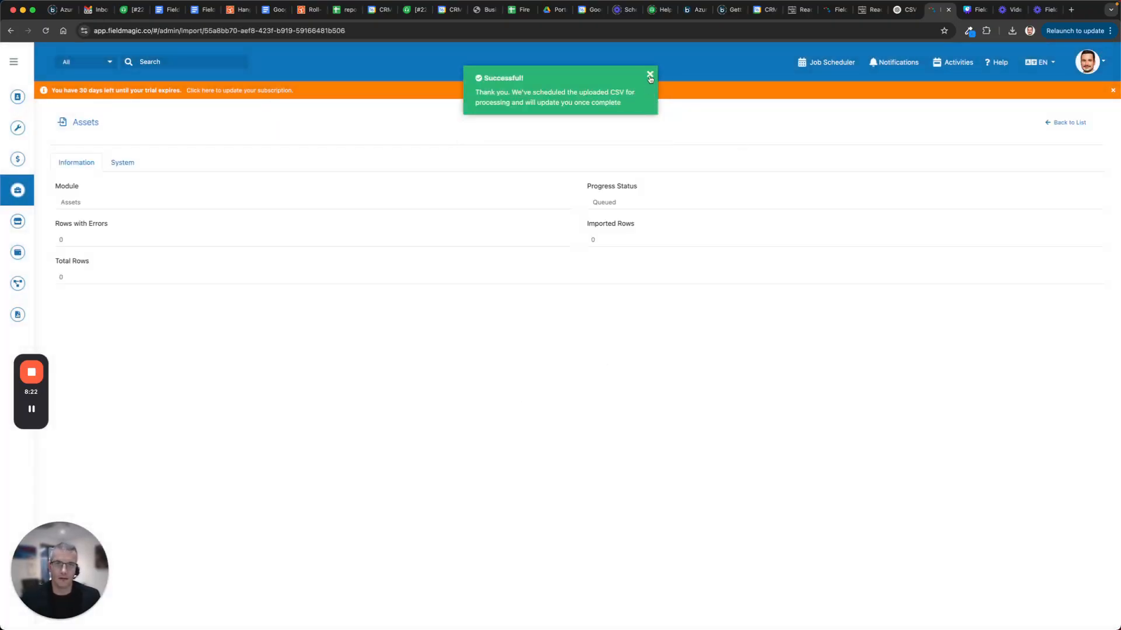
pyautogui.click(652, 76)
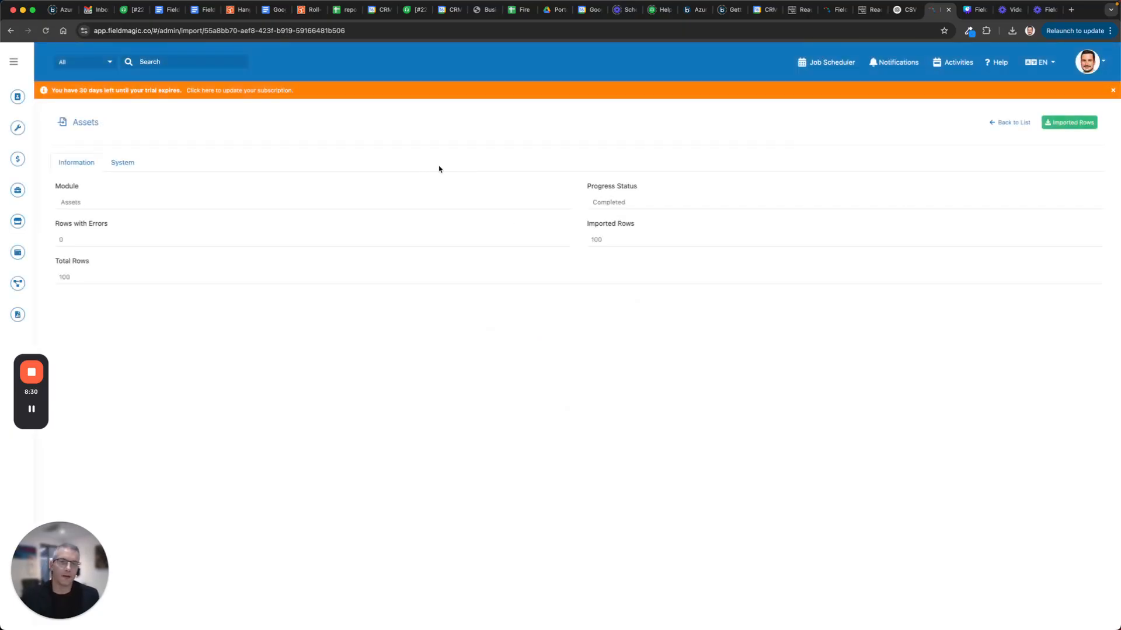
pyautogui.moveTo(439, 170); pyautogui.dragTo(682, 300)
pyautogui.click(679, 287)
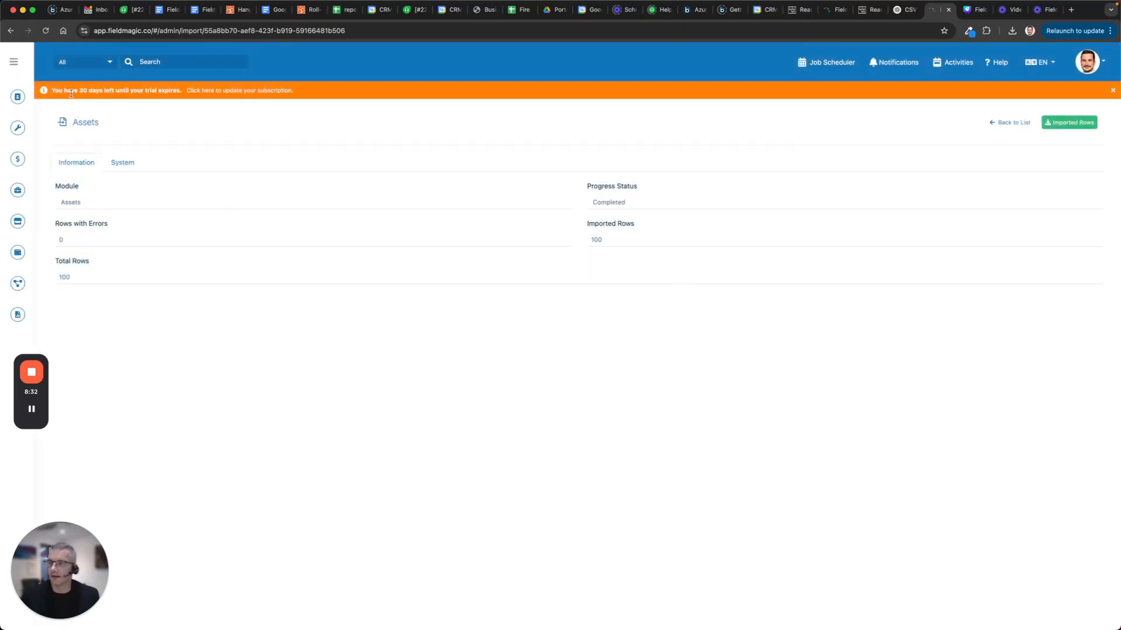
# Step: Open the Fire Extinguisher #100 record from the assets list and view its linked jobs
pyautogui.moveTo(25, 159)
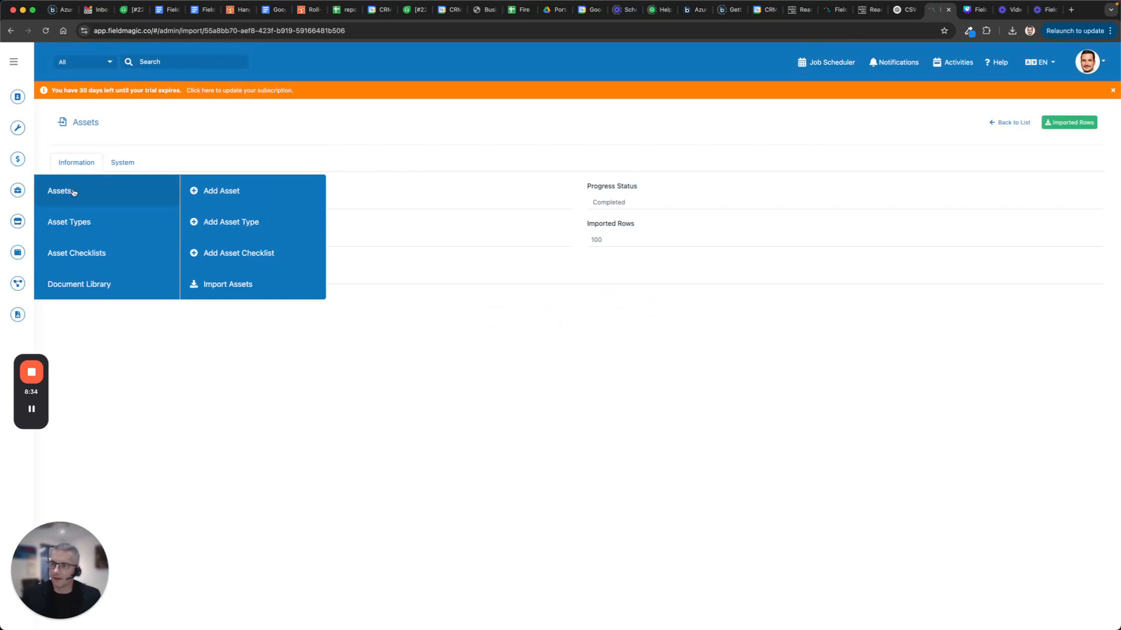
pyautogui.click(73, 191)
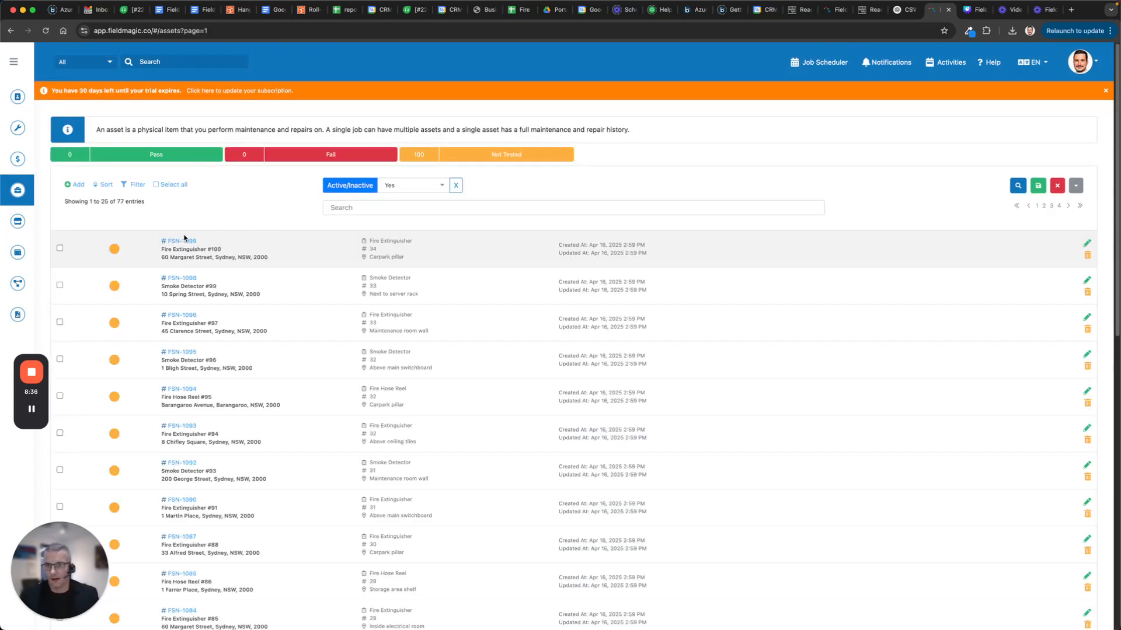
pyautogui.moveTo(117, 253)
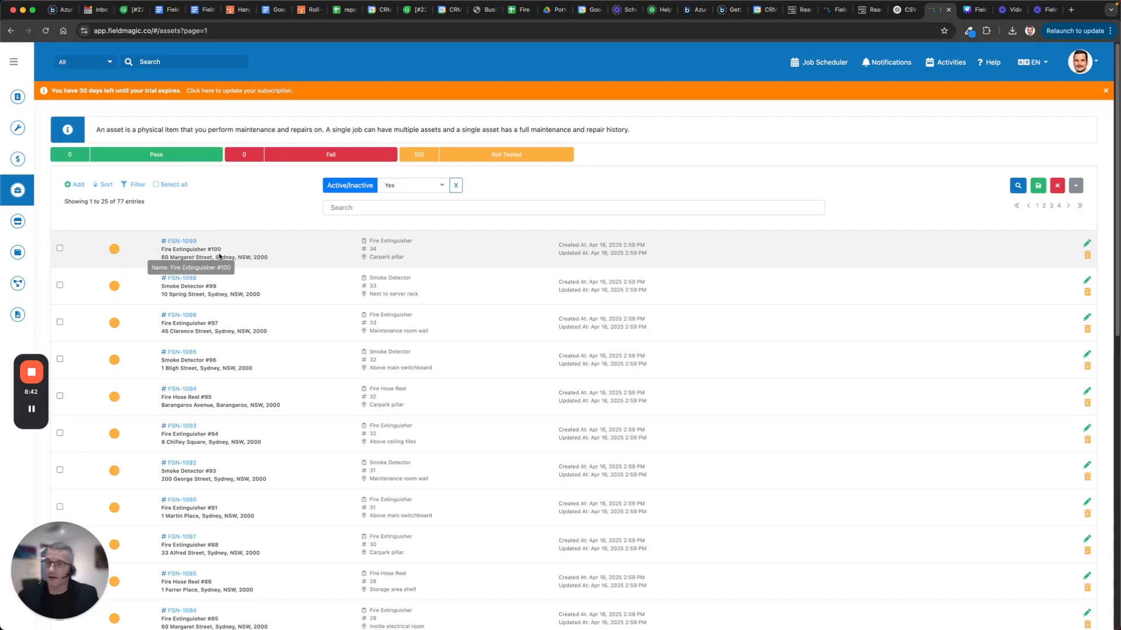
pyautogui.click(182, 241)
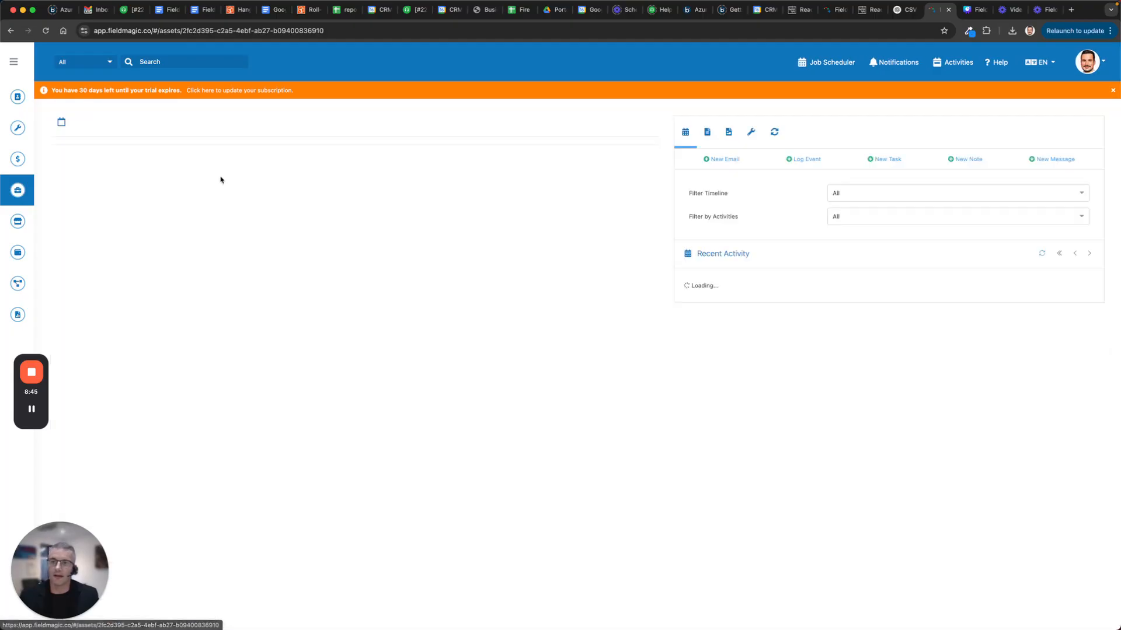
pyautogui.click(751, 132)
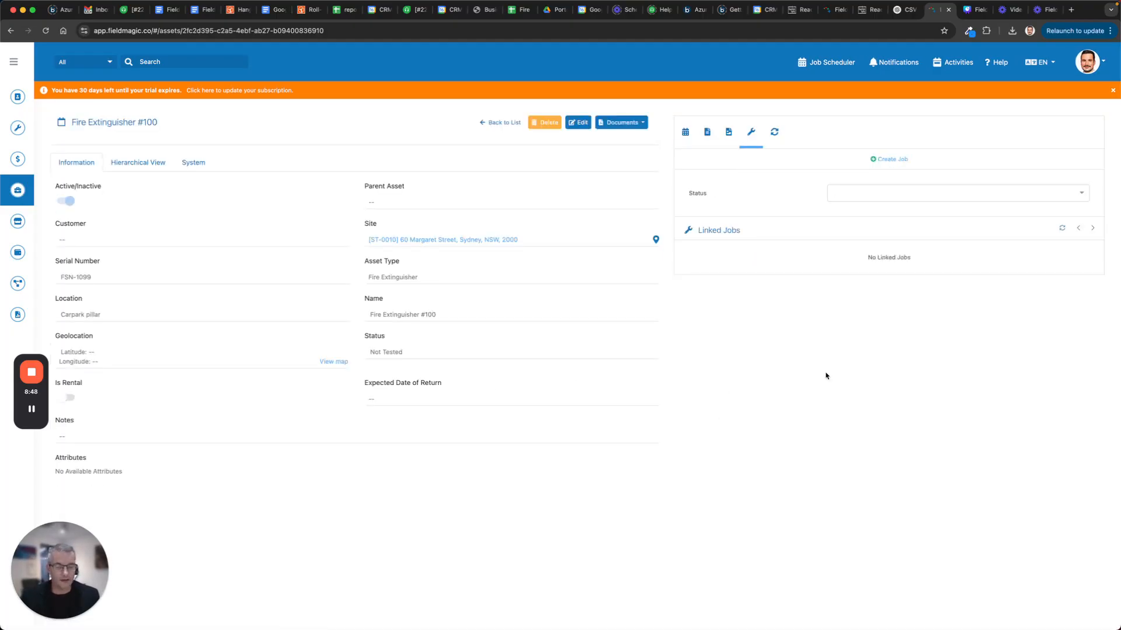